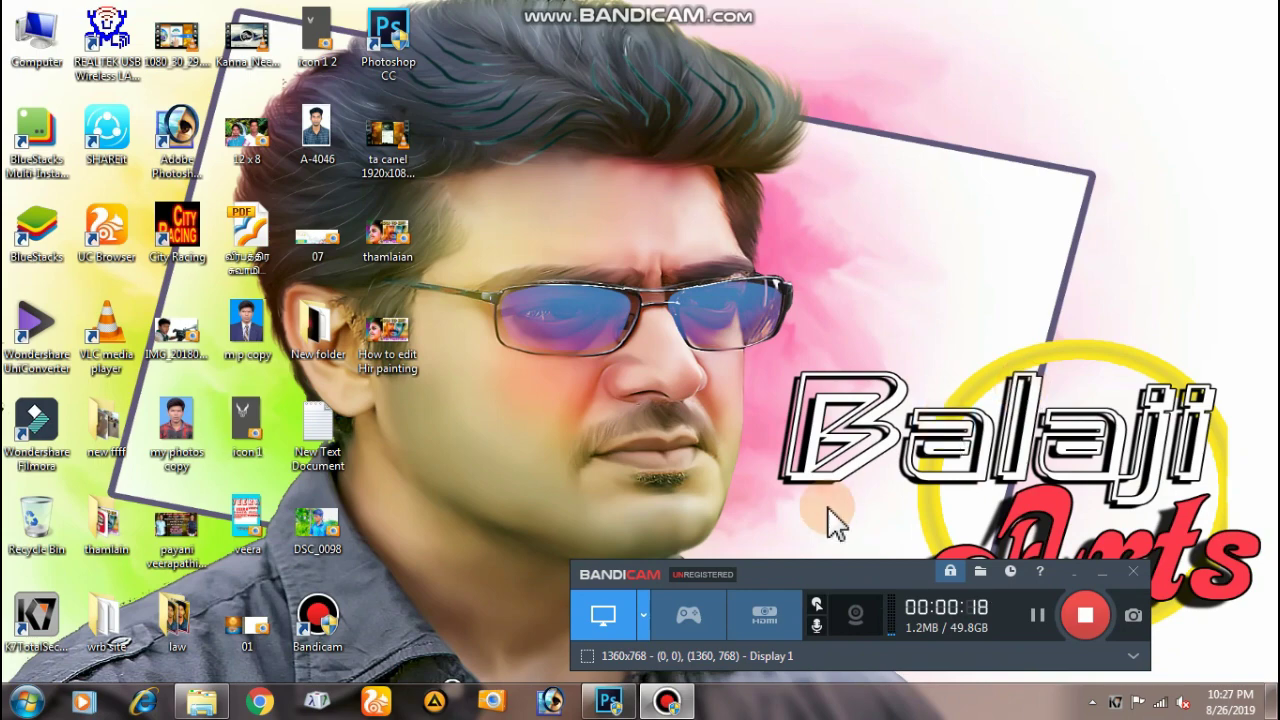
# Bring the Photoshop window with the 250144.jpg portrait to the front
pyautogui.click(608, 702)
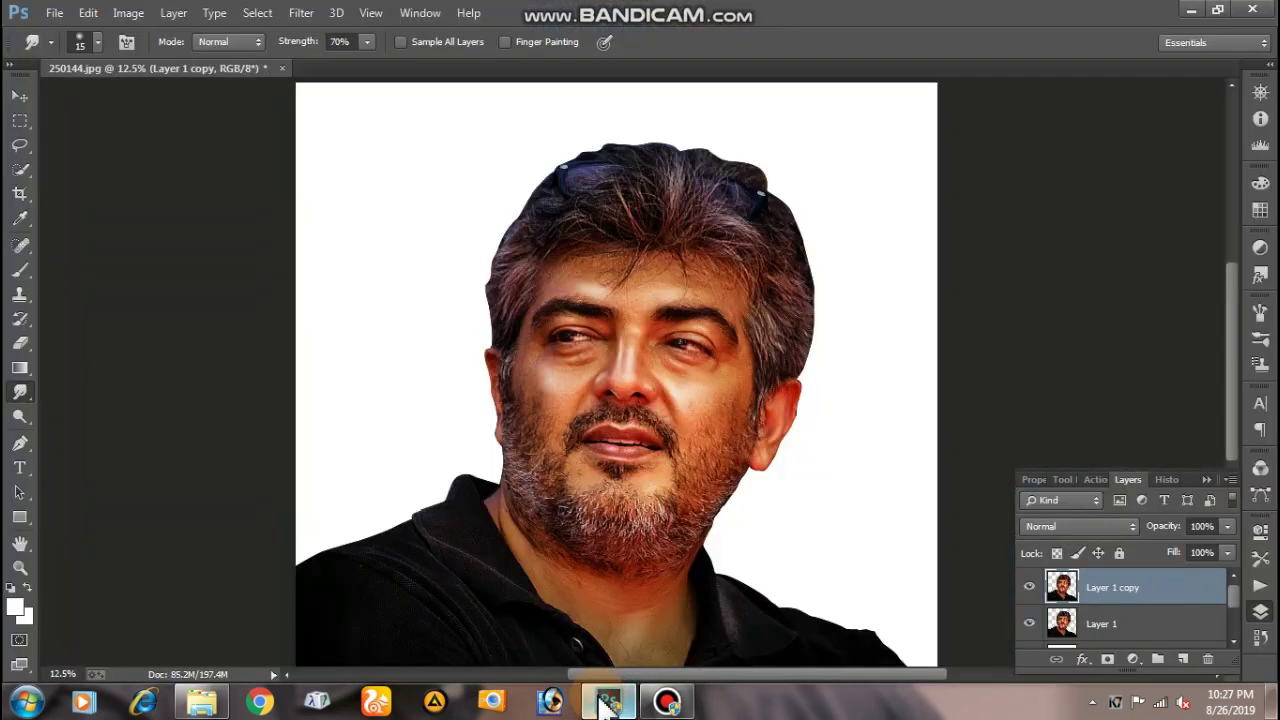
pyautogui.click(54, 356)
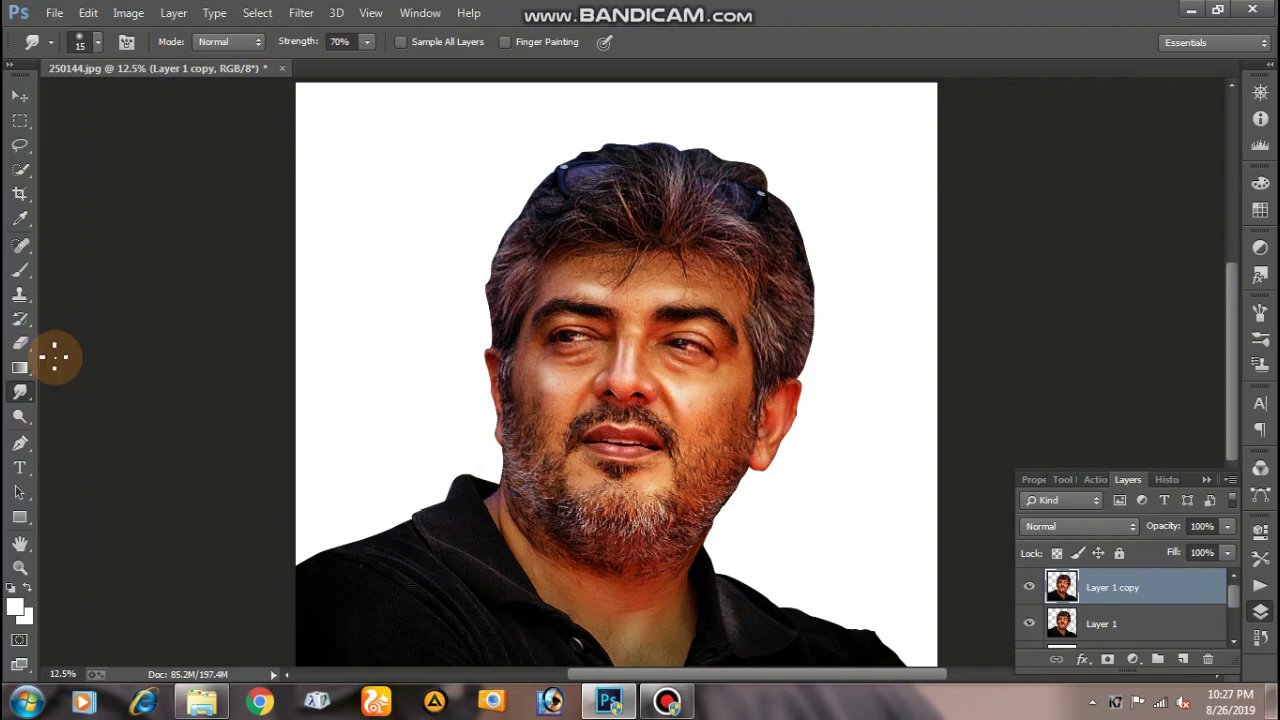
pyautogui.click(447, 400)
pyautogui.click(656, 322)
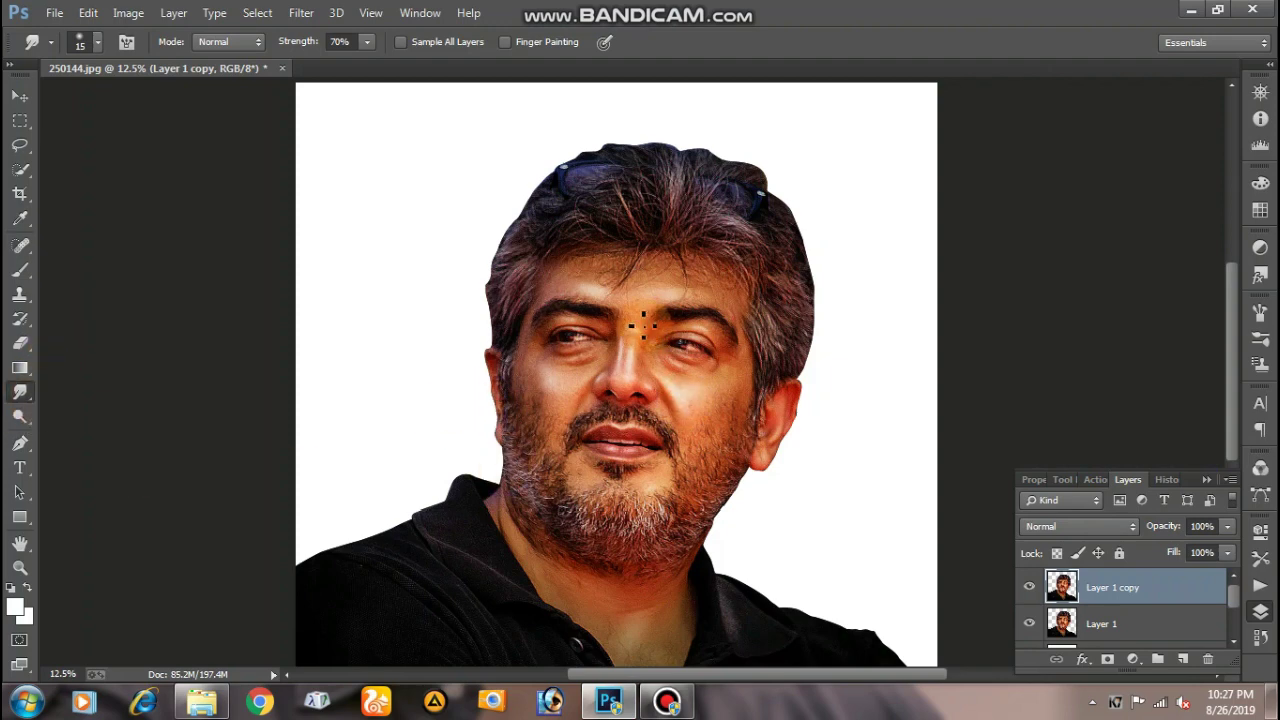
pyautogui.click(17, 398)
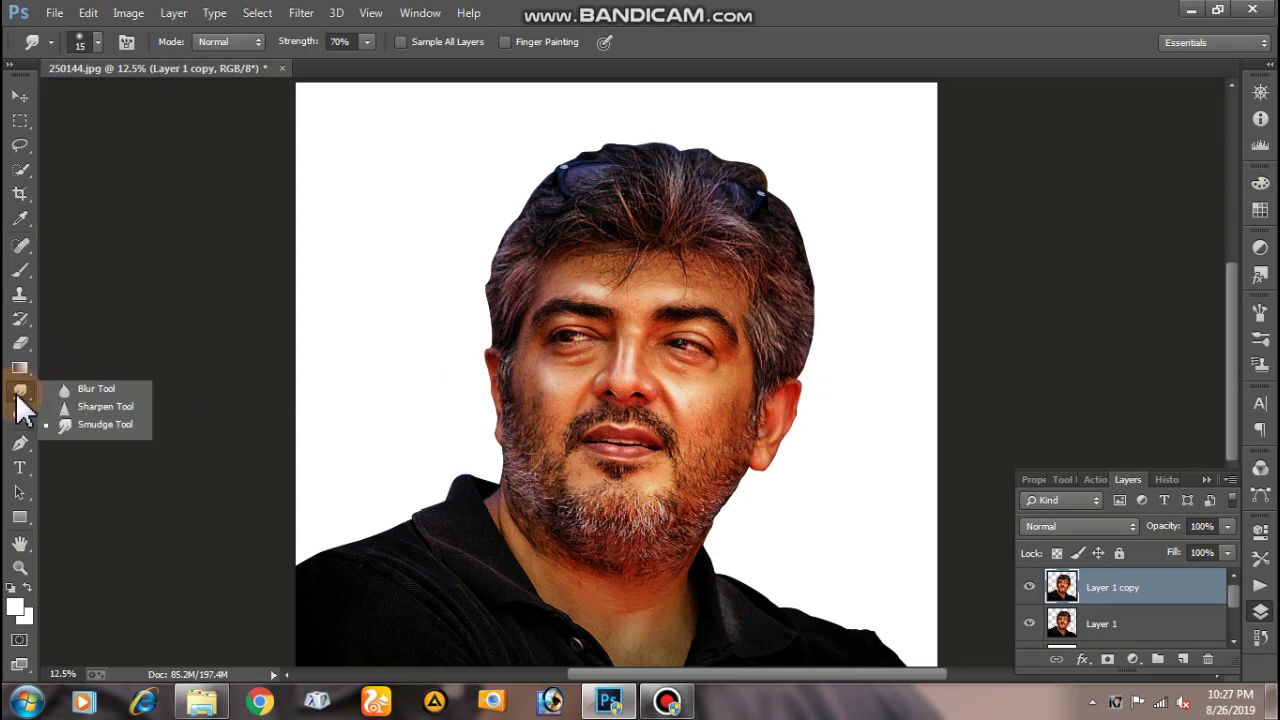
pyautogui.click(106, 432)
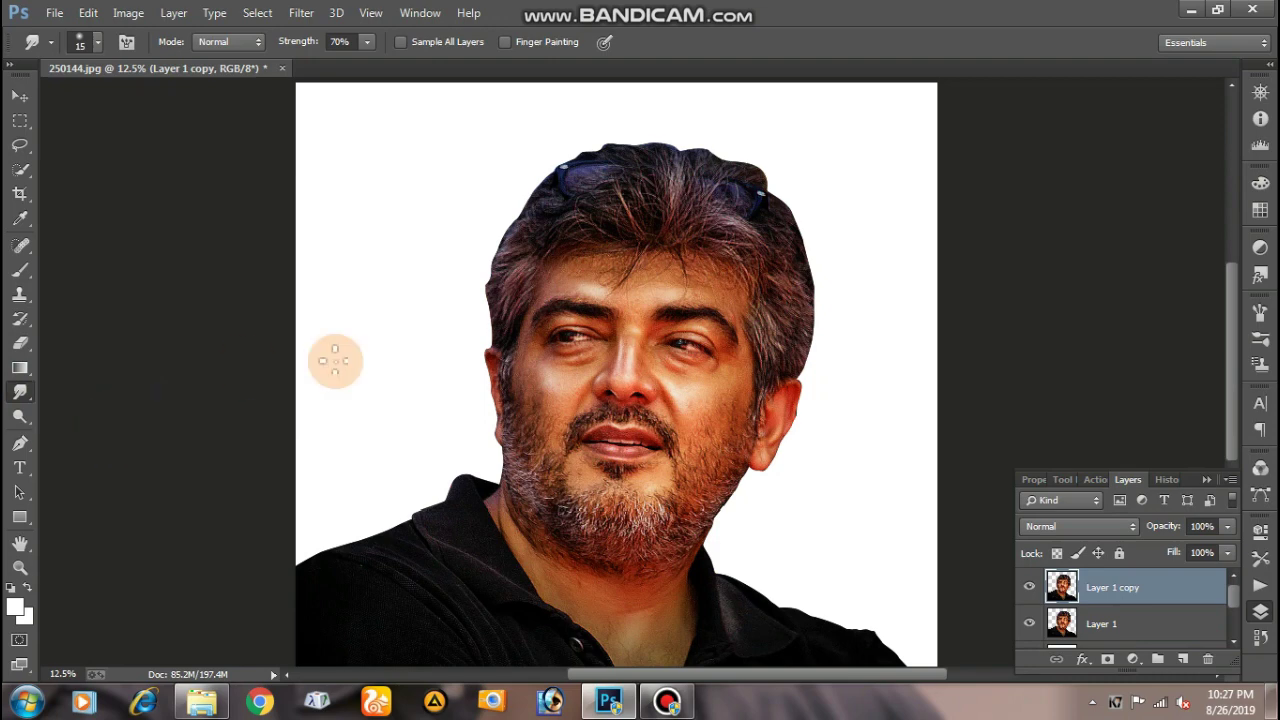
pyautogui.rightClick(585, 290)
pyautogui.click(780, 313)
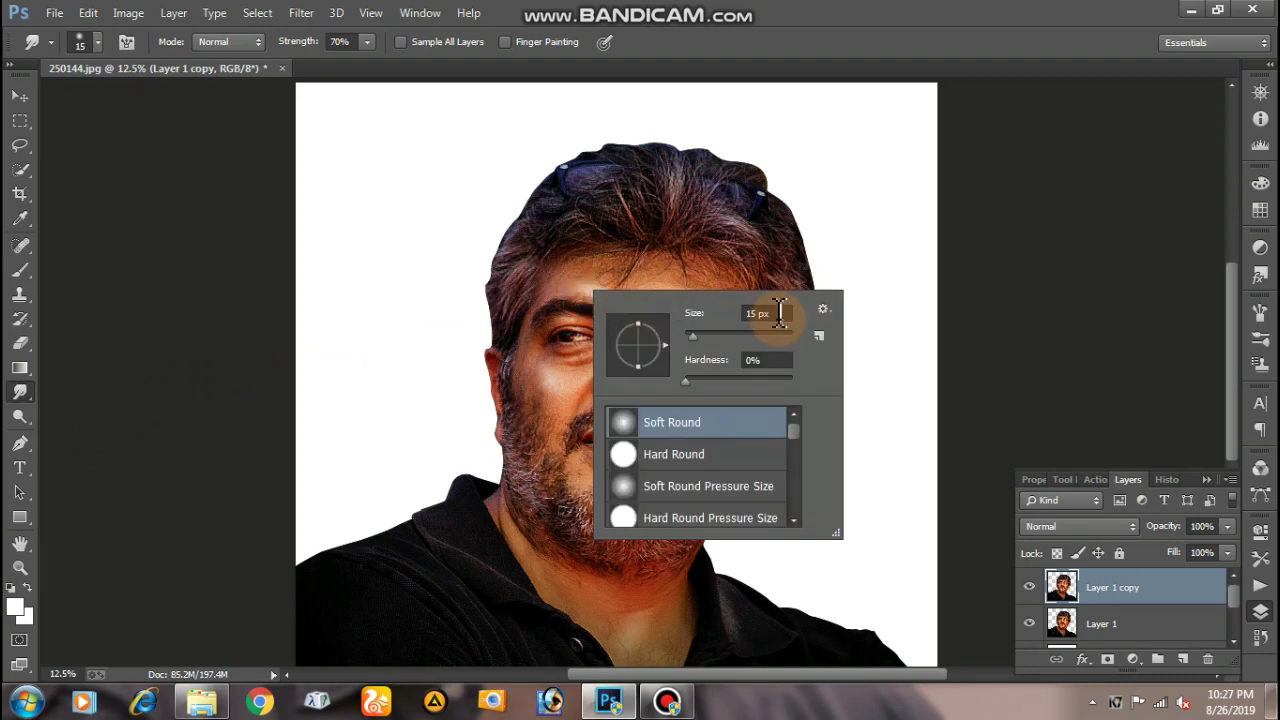
pyautogui.click(705, 425)
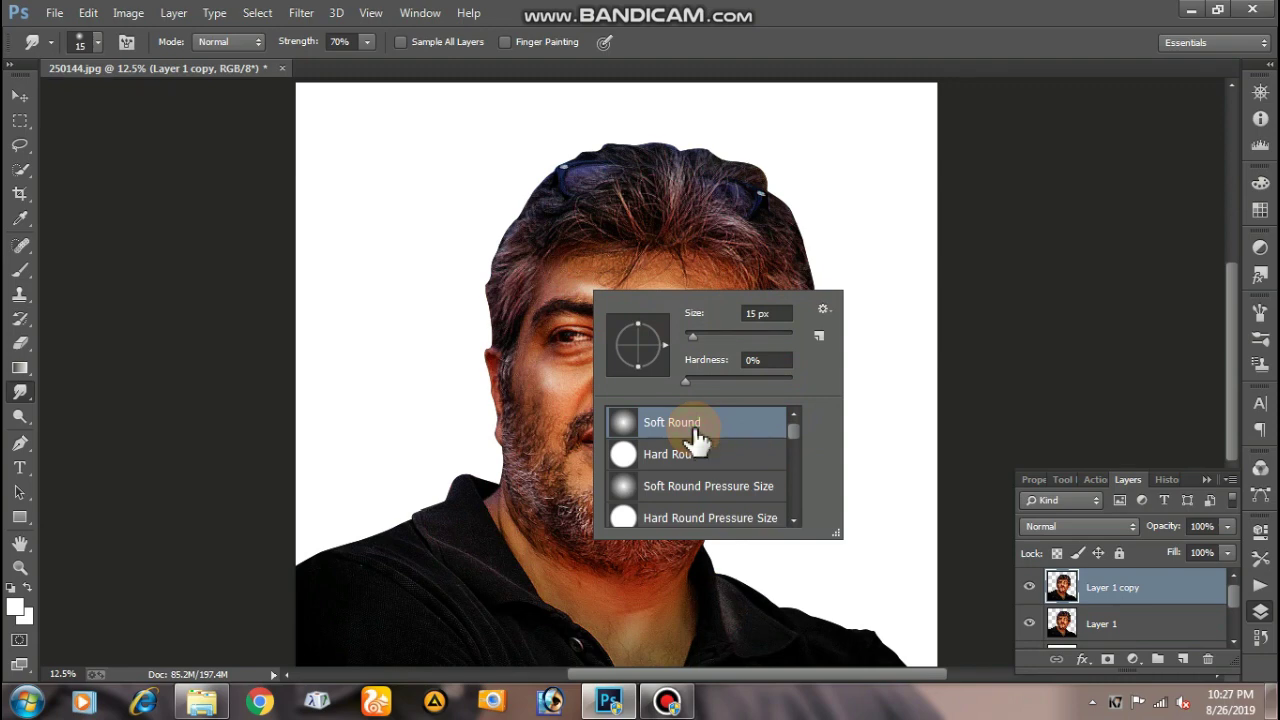
pyautogui.click(573, 387)
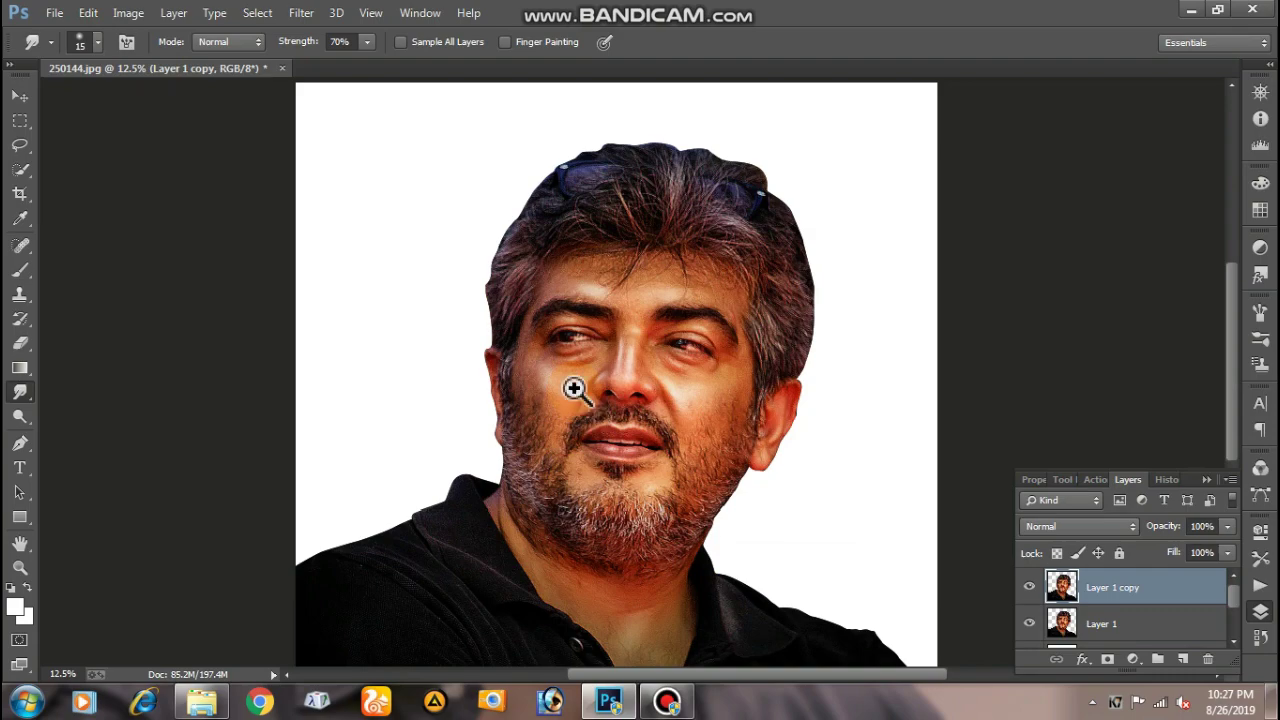
# Zoom in on the face and set the Smudge brush to 100 px at 50% strength
pyautogui.click(578, 383)
pyautogui.click(578, 383)
pyautogui.click(578, 383)
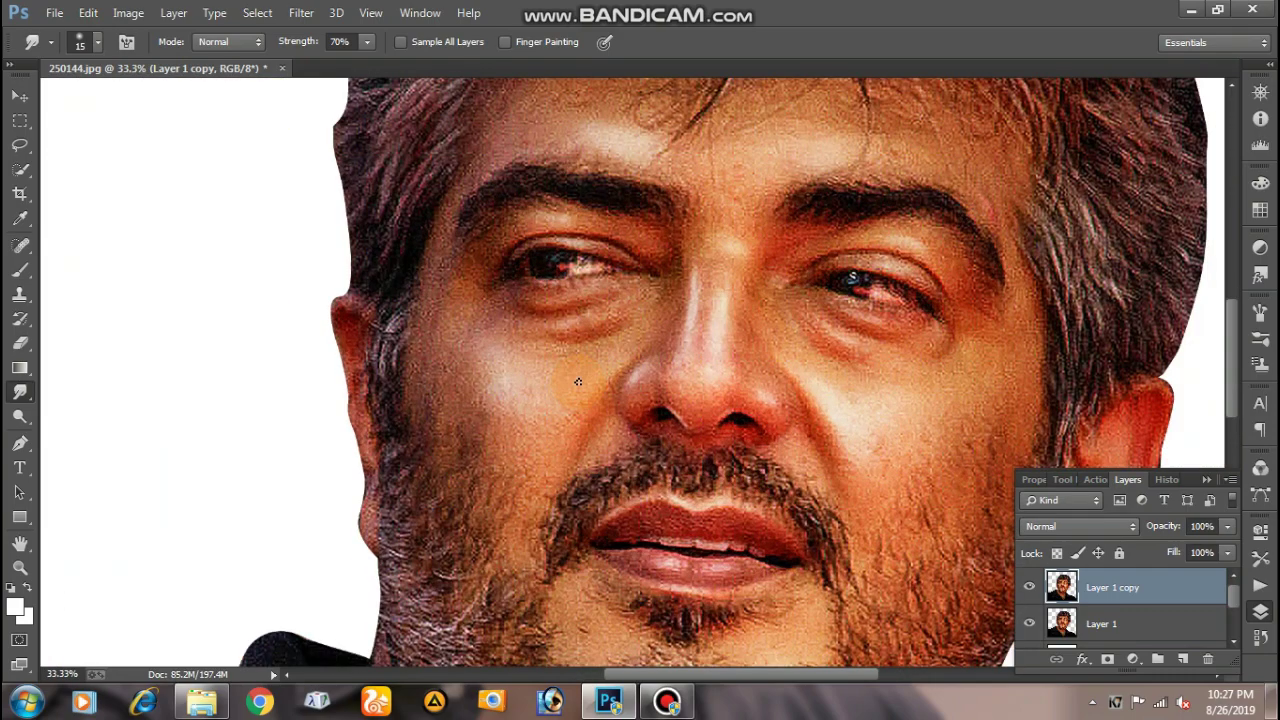
pyautogui.click(578, 382)
pyautogui.click(578, 382)
pyautogui.keyDown('alt'); pyautogui.click(578, 381); pyautogui.keyUp('alt')
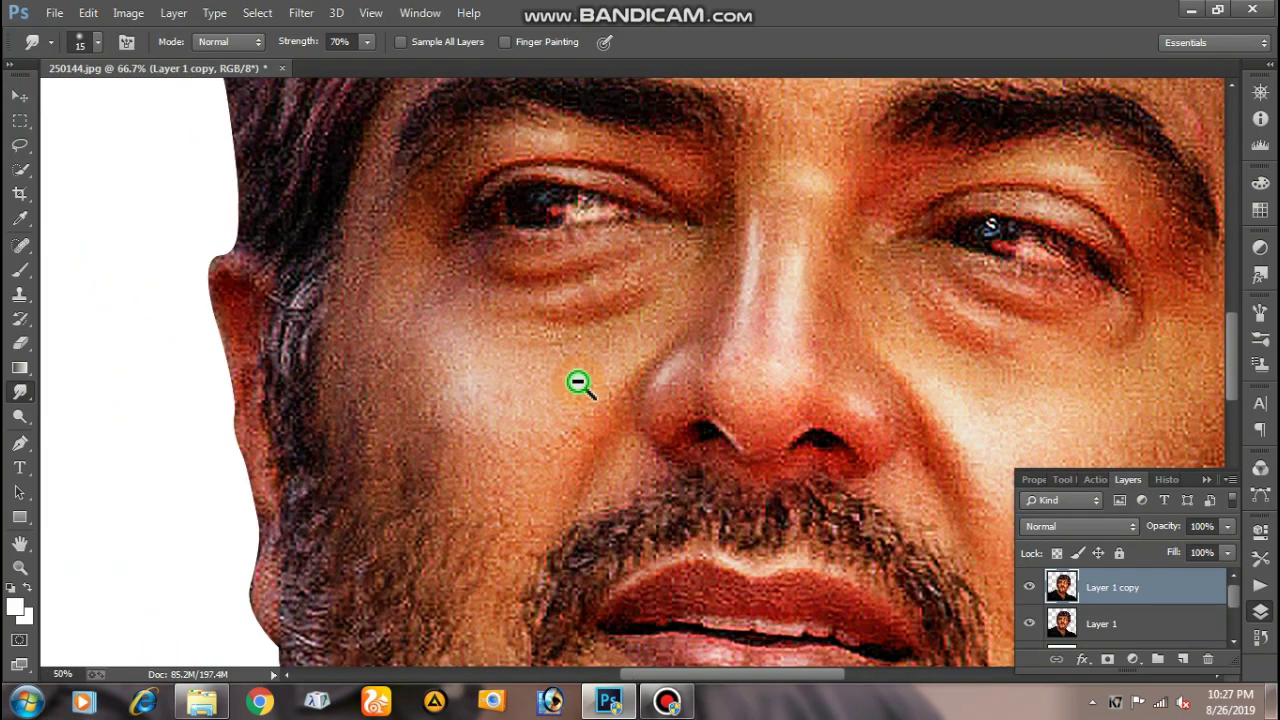
pyautogui.keyDown('alt'); pyautogui.click(598, 343); pyautogui.keyUp('alt')
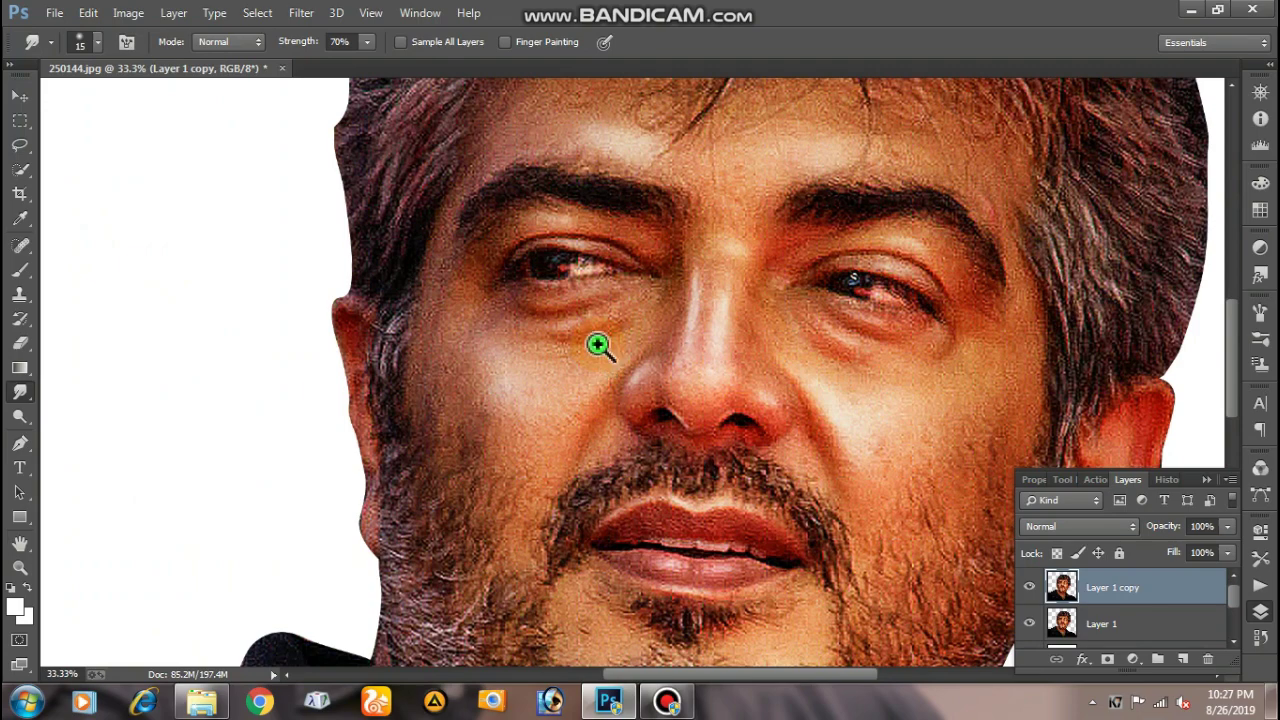
pyautogui.click(598, 344)
pyautogui.click(594, 343)
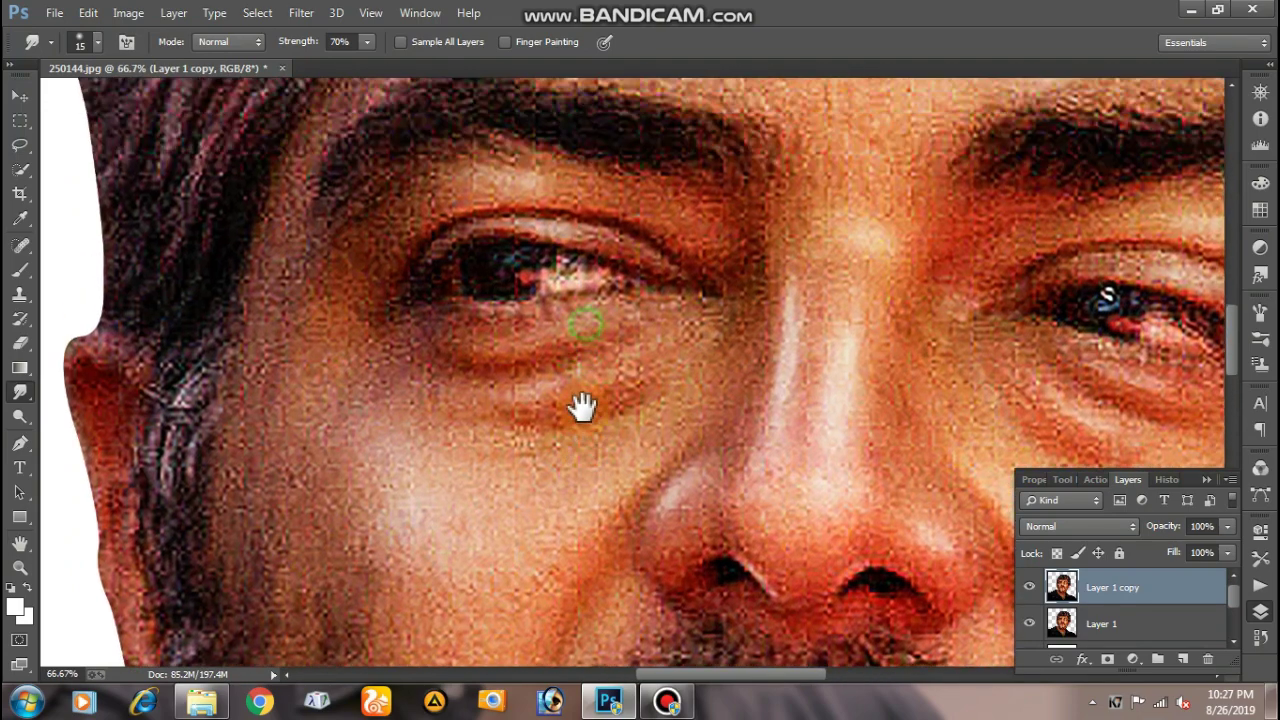
pyautogui.click(366, 42)
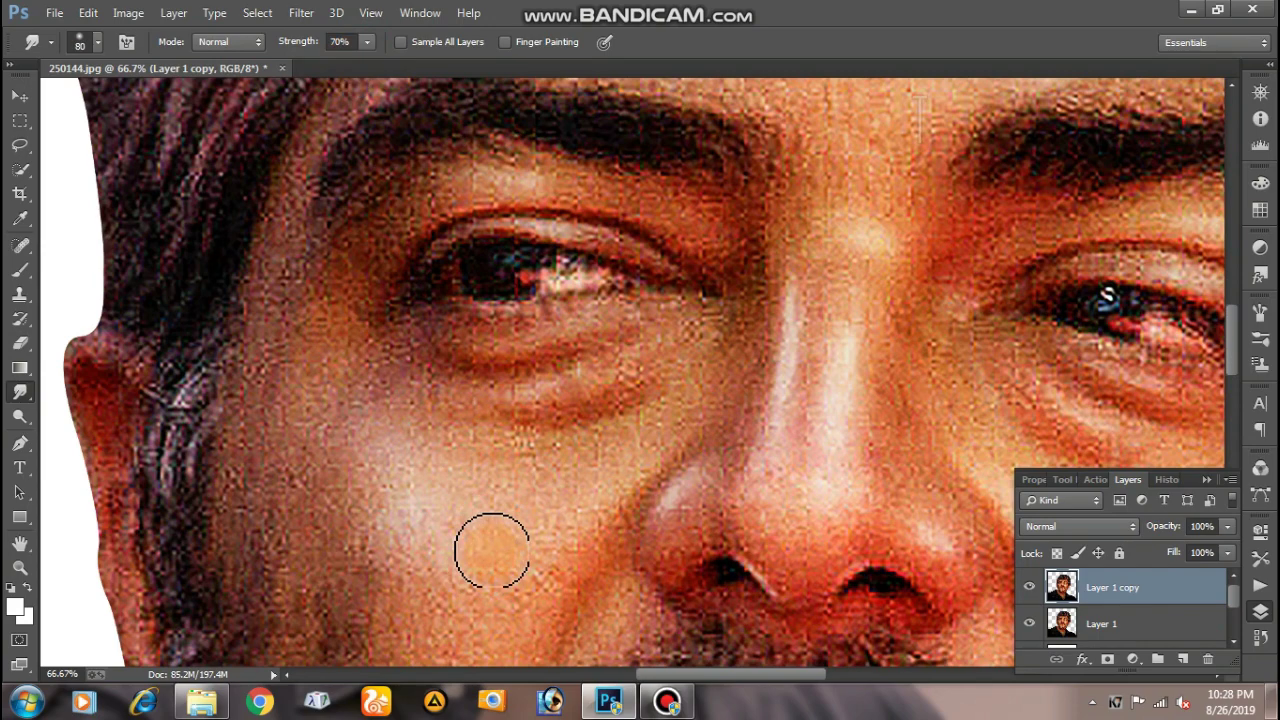
pyautogui.press(']')
pyautogui.press(']')
pyautogui.press(']')
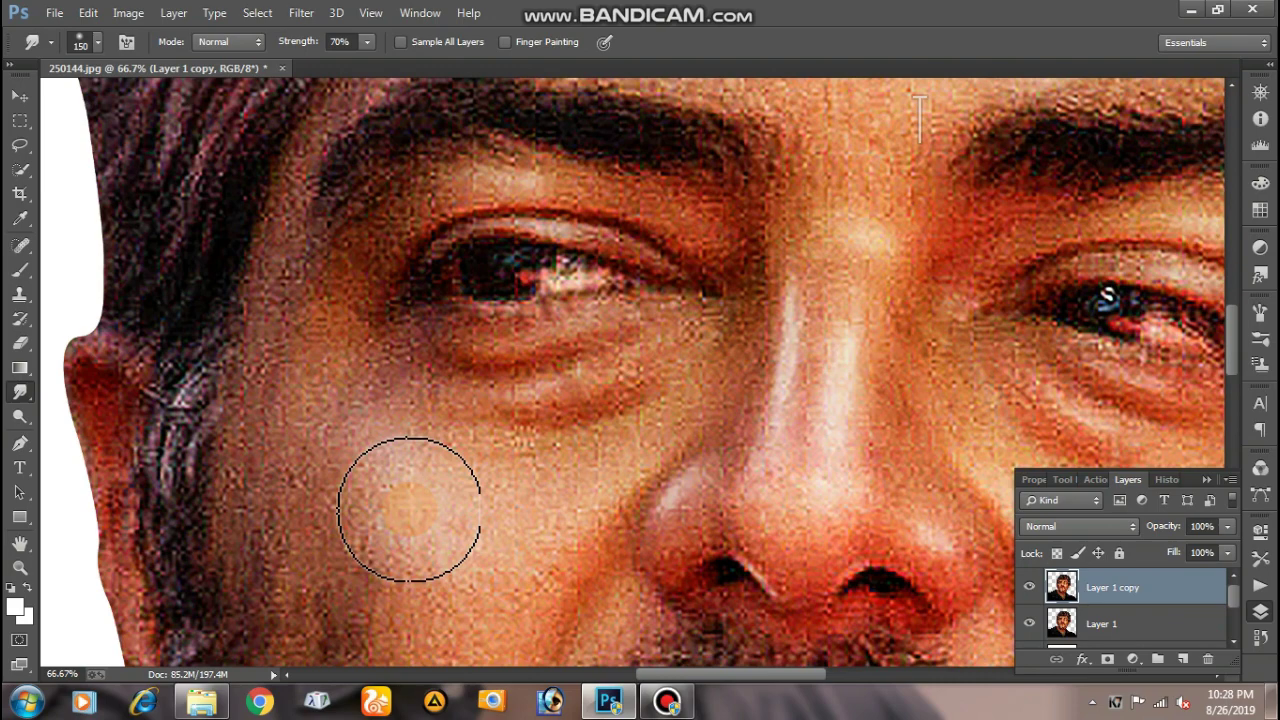
pyautogui.press('[')
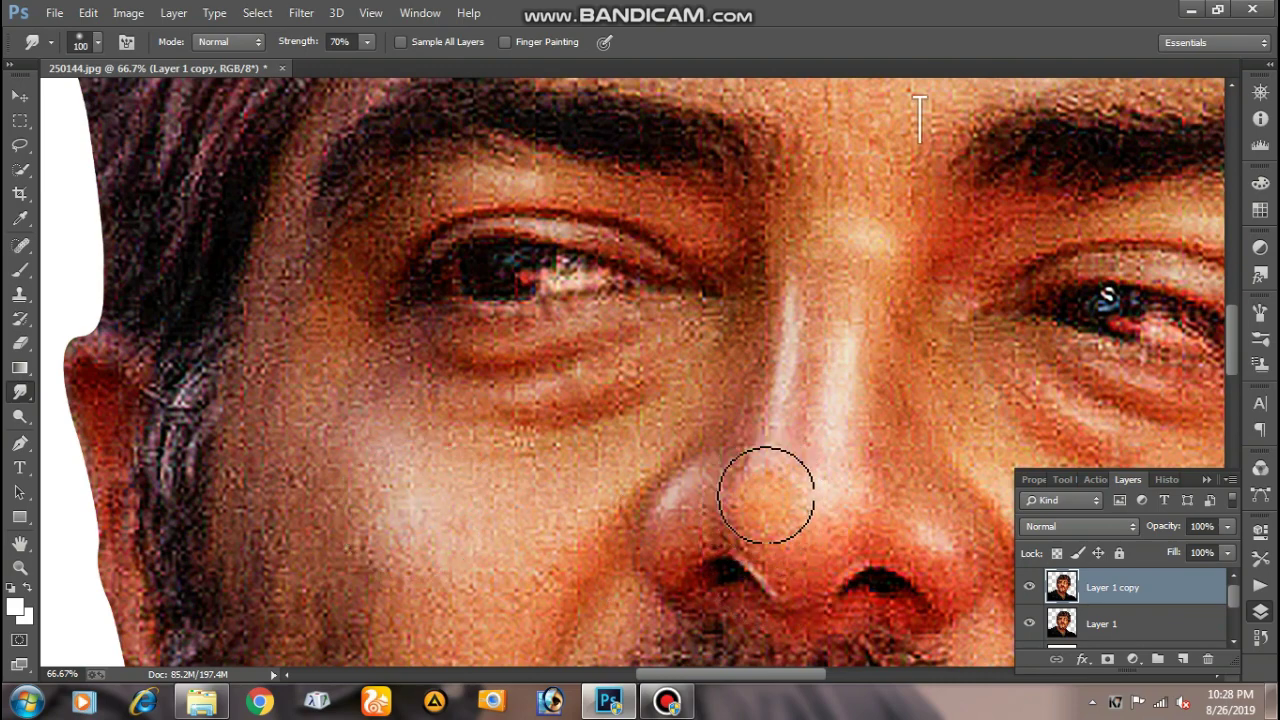
# Smudge the nose tip, the skin near the eyebrow and the nose bridge smooth
pyautogui.moveTo(766, 496)
pyautogui.mouseDown()
pyautogui.moveTo(749, 509)
pyautogui.moveTo(762, 479)
pyautogui.mouseUp()
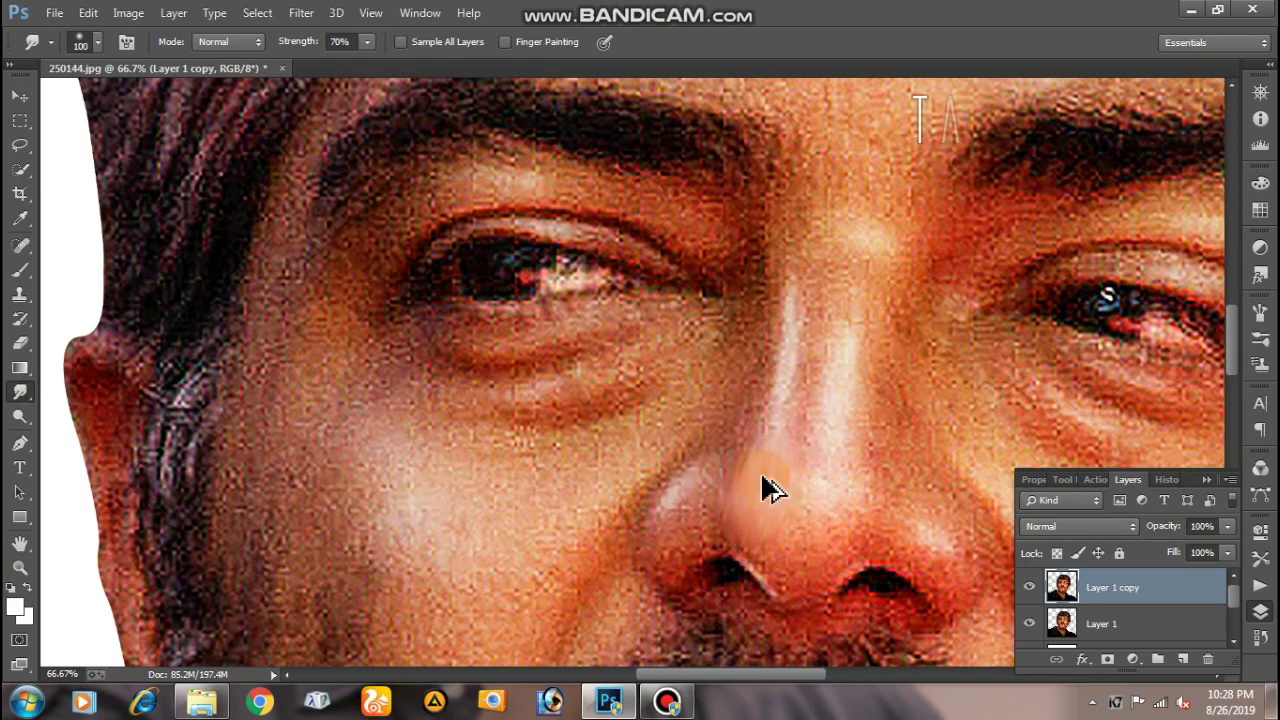
pyautogui.moveTo(472, 178); pyautogui.dragTo(479, 165)
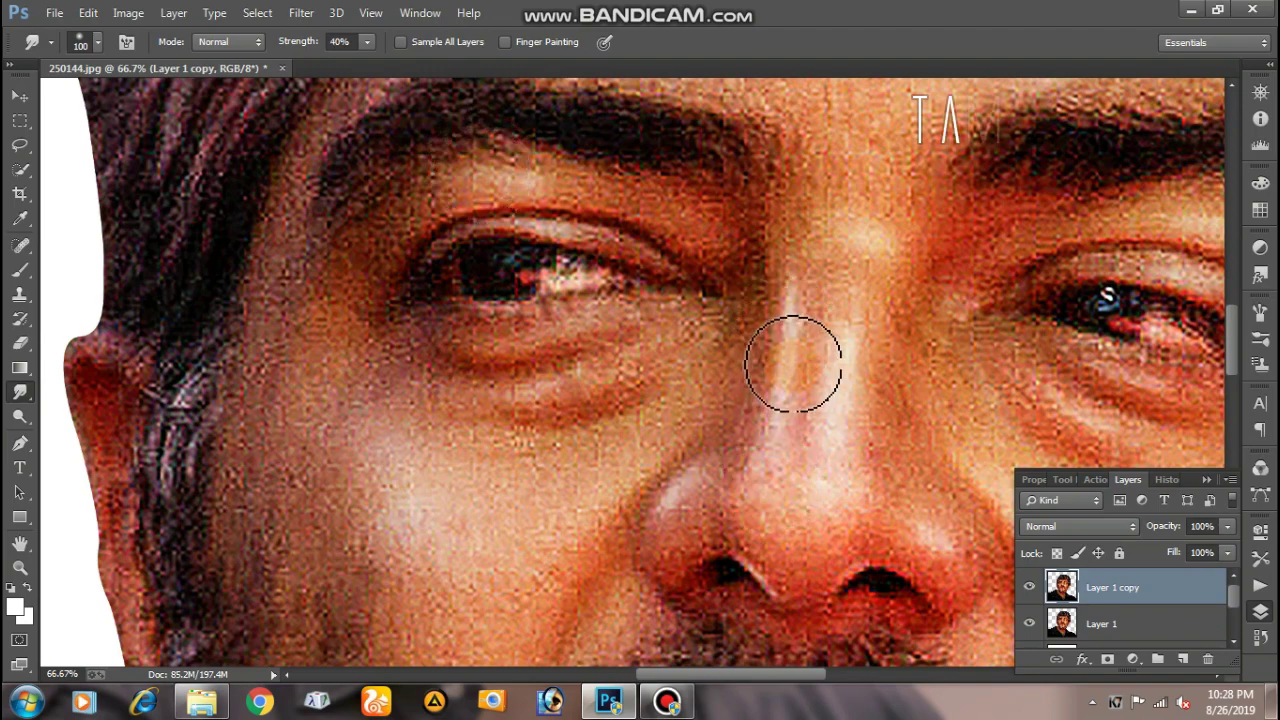
pyautogui.moveTo(788, 344)
pyautogui.mouseDown()
pyautogui.moveTo(784, 373)
pyautogui.moveTo(849, 346)
pyautogui.moveTo(848, 466)
pyautogui.moveTo(863, 263)
pyautogui.moveTo(829, 337)
pyautogui.moveTo(814, 480)
pyautogui.moveTo(851, 357)
pyautogui.moveTo(806, 400)
pyautogui.moveTo(837, 234)
pyautogui.moveTo(857, 228)
pyautogui.moveTo(811, 266)
pyautogui.moveTo(743, 457)
pyautogui.moveTo(768, 431)
pyautogui.moveTo(740, 433)
pyautogui.moveTo(747, 420)
pyautogui.mouseUp()
pyautogui.keyDown('ctrl'); pyautogui.click(848, 466); pyautogui.keyUp('ctrl')
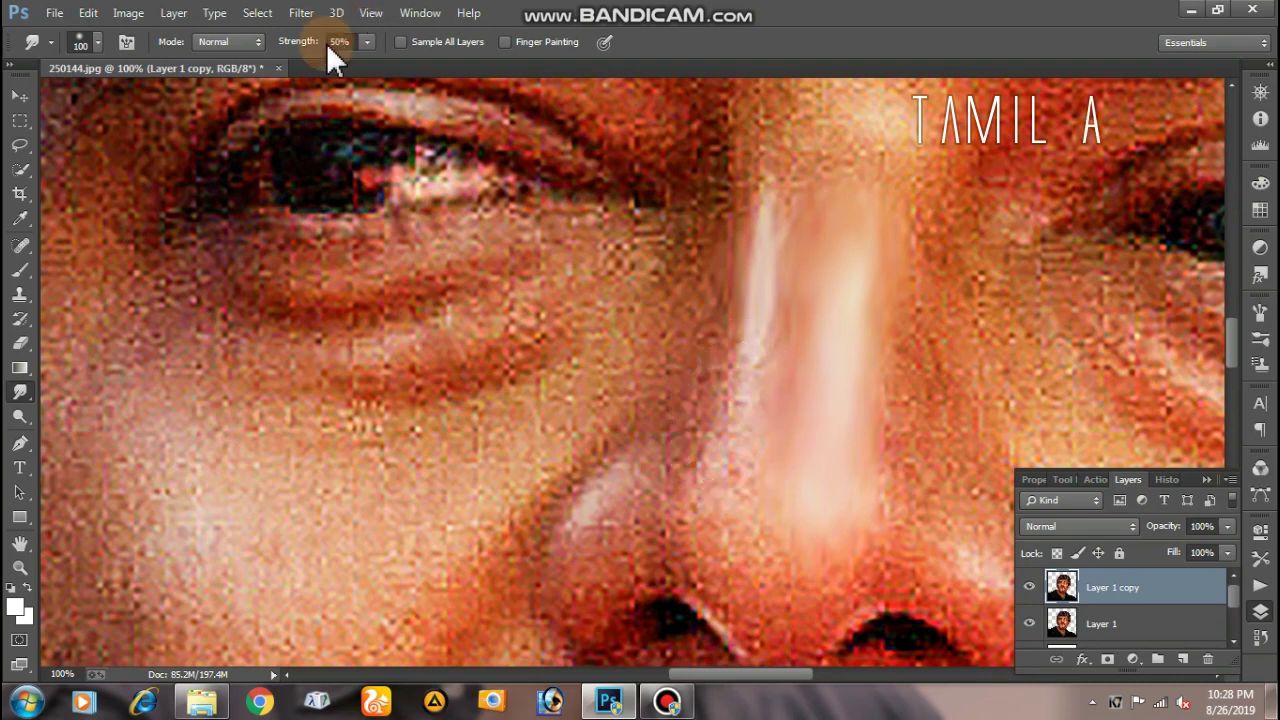
# Raise smudge strength to 60% and smooth the skin around the nose tip
pyautogui.moveTo(660, 556)
pyautogui.mouseDown()
pyautogui.moveTo(710, 506)
pyautogui.moveTo(703, 471)
pyautogui.moveTo(751, 491)
pyautogui.moveTo(722, 515)
pyautogui.mouseUp()
pyautogui.press('[')
pyautogui.press('6')
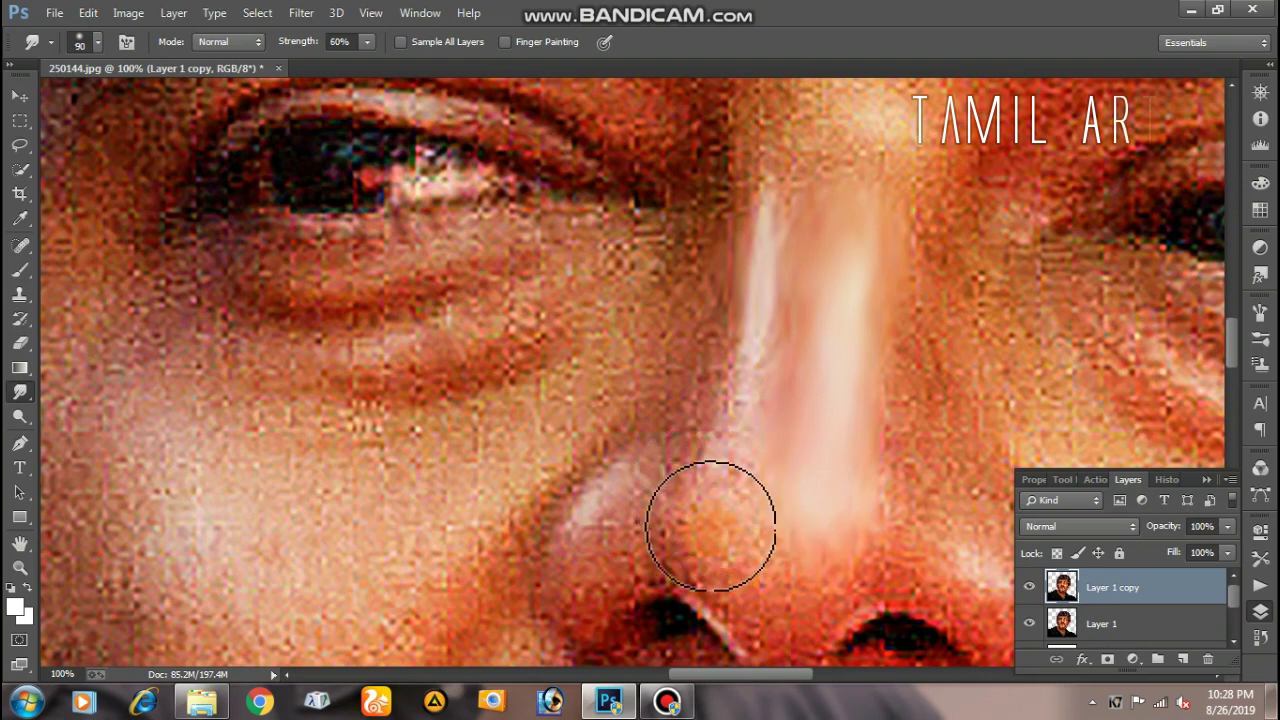
pyautogui.press(']')
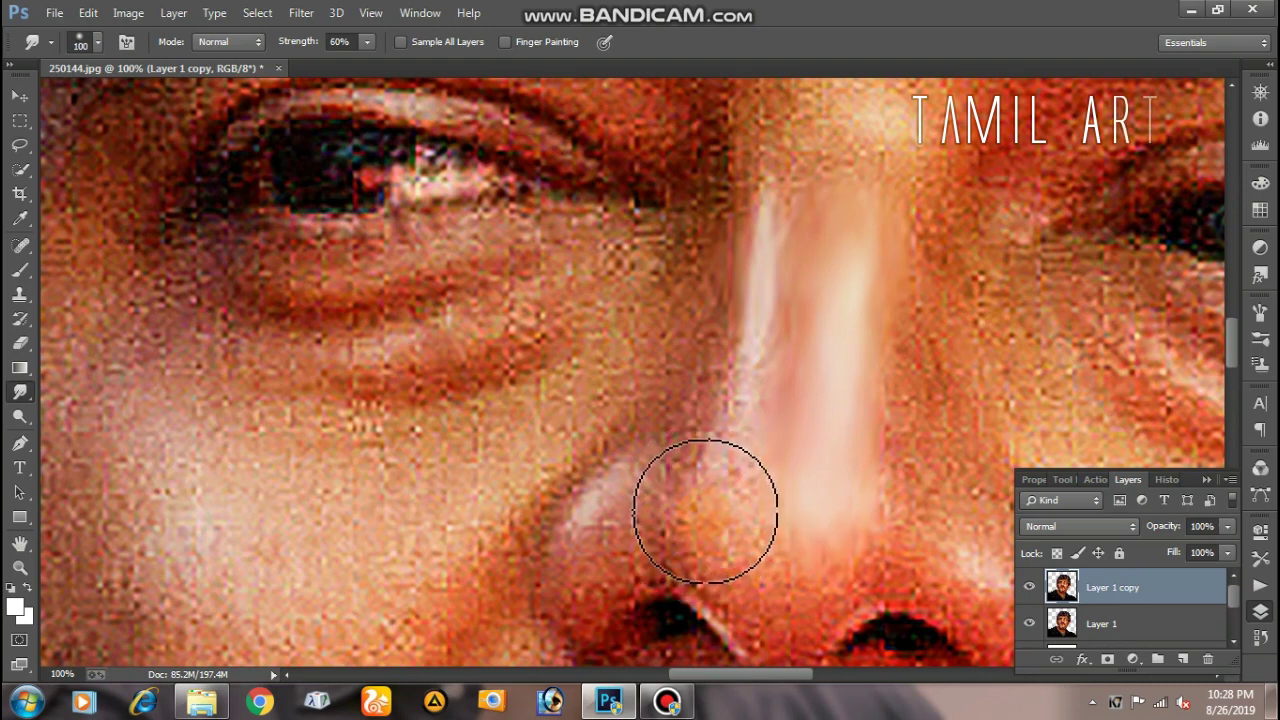
pyautogui.moveTo(703, 522)
pyautogui.mouseDown()
pyautogui.moveTo(703, 477)
pyautogui.moveTo(714, 491)
pyautogui.moveTo(745, 435)
pyautogui.moveTo(775, 327)
pyautogui.moveTo(743, 362)
pyautogui.moveTo(734, 351)
pyautogui.moveTo(777, 323)
pyautogui.moveTo(792, 211)
pyautogui.moveTo(783, 414)
pyautogui.moveTo(737, 414)
pyautogui.moveTo(760, 362)
pyautogui.moveTo(749, 363)
pyautogui.moveTo(791, 414)
pyautogui.mouseUp()
pyautogui.moveTo(859, 597)
pyautogui.mouseDown()
pyautogui.moveTo(840, 475)
pyautogui.moveTo(685, 508)
pyautogui.moveTo(694, 469)
pyautogui.moveTo(706, 523)
pyautogui.moveTo(714, 509)
pyautogui.moveTo(766, 543)
pyautogui.moveTo(789, 537)
pyautogui.moveTo(758, 494)
pyautogui.mouseUp()
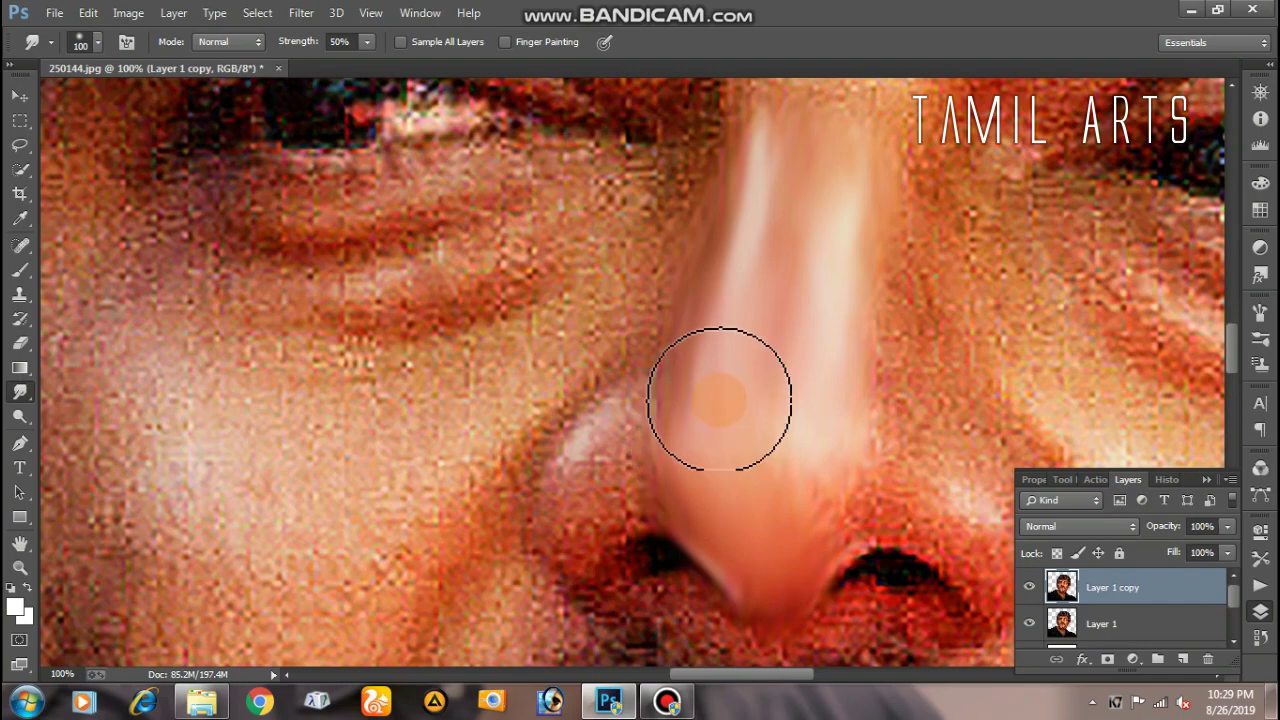
# Smudge the nostril tip, wing and the skin beside the right nostril smooth
pyautogui.moveTo(757, 398); pyautogui.dragTo(662, 353)
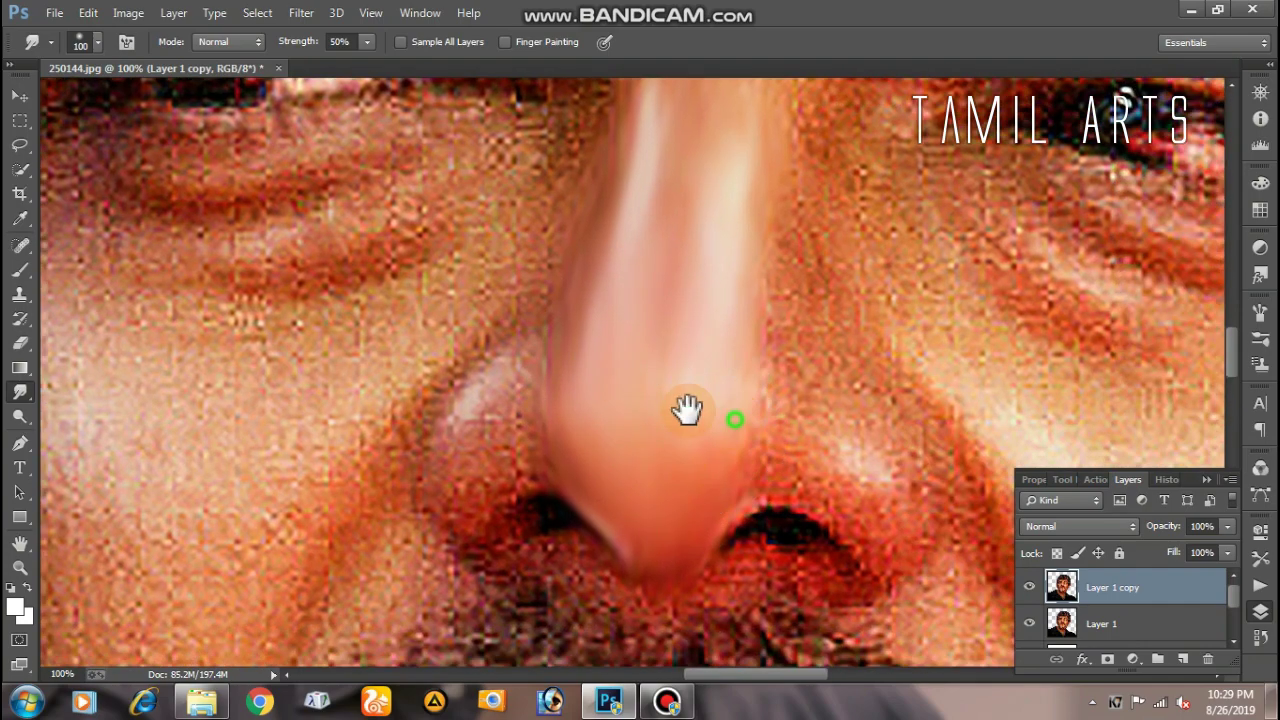
pyautogui.moveTo(687, 408); pyautogui.dragTo(587, 388)
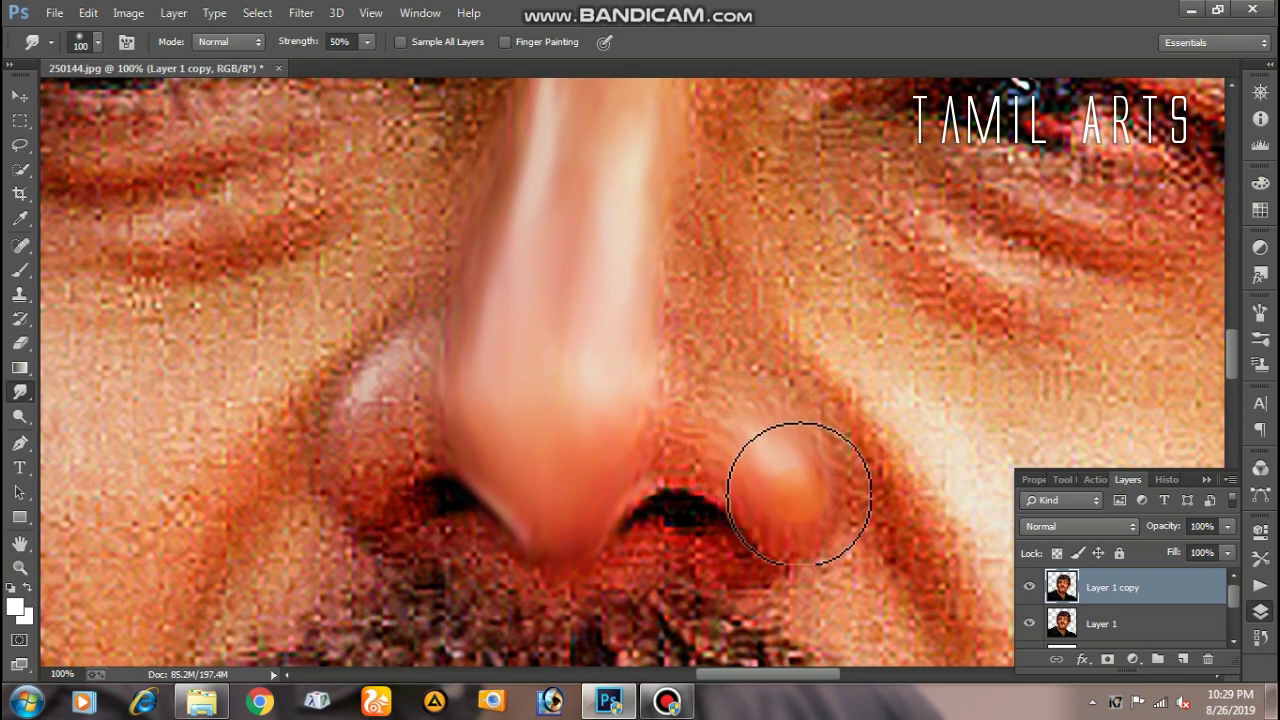
pyautogui.moveTo(812, 462); pyautogui.dragTo(791, 403)
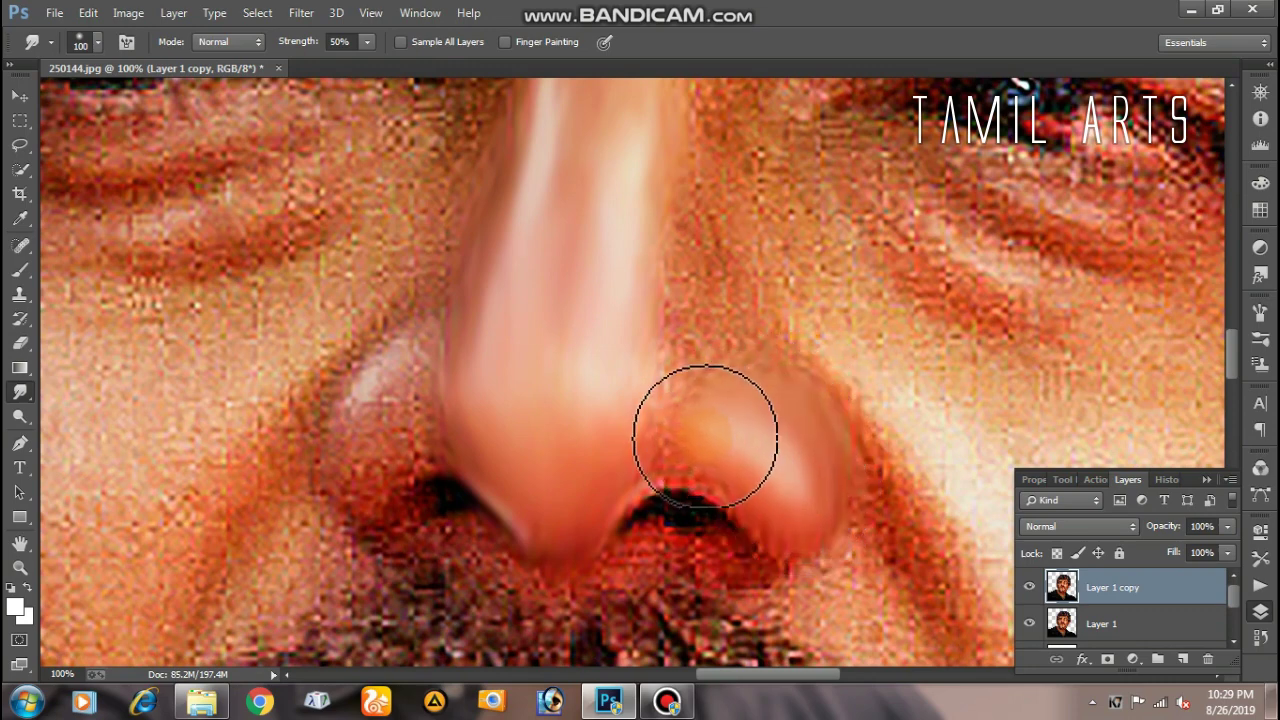
pyautogui.moveTo(675, 447); pyautogui.dragTo(661, 455)
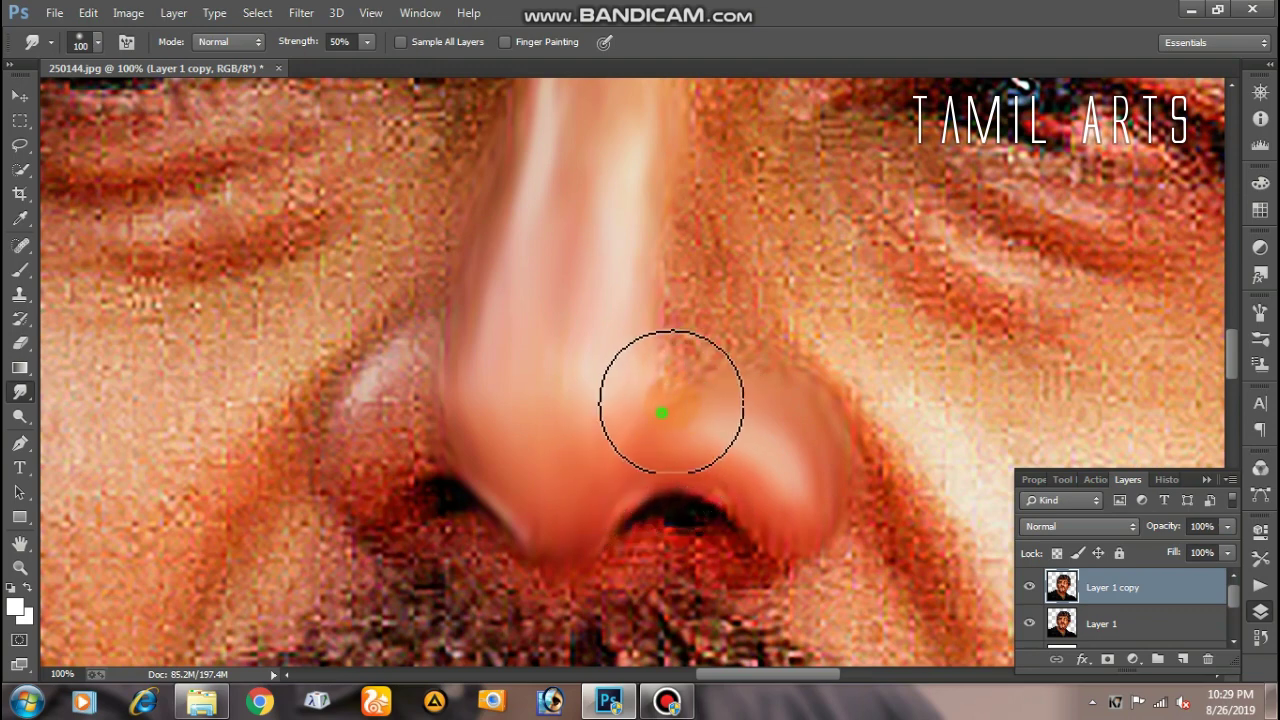
pyautogui.moveTo(671, 401)
pyautogui.mouseDown()
pyautogui.moveTo(680, 363)
pyautogui.moveTo(674, 380)
pyautogui.moveTo(769, 491)
pyautogui.moveTo(714, 455)
pyautogui.moveTo(729, 443)
pyautogui.moveTo(757, 486)
pyautogui.moveTo(796, 416)
pyautogui.moveTo(804, 458)
pyautogui.mouseUp()
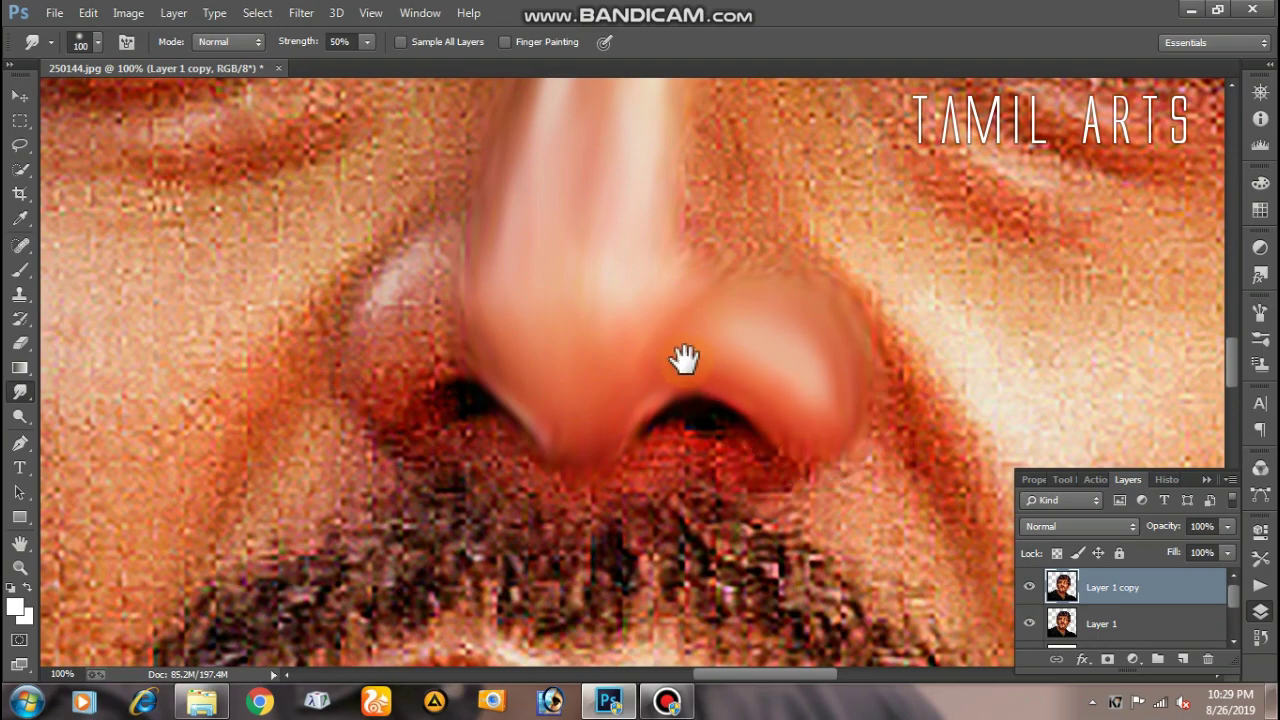
# Smooth the left nostril wing and the upper nose bridge
pyautogui.moveTo(686, 357); pyautogui.dragTo(766, 380)
pyautogui.moveTo(473, 328)
pyautogui.mouseDown()
pyautogui.moveTo(457, 343)
pyautogui.moveTo(514, 285)
pyautogui.moveTo(443, 366)
pyautogui.moveTo(429, 409)
pyautogui.moveTo(529, 320)
pyautogui.moveTo(534, 266)
pyautogui.moveTo(602, 316)
pyautogui.moveTo(528, 310)
pyautogui.moveTo(526, 296)
pyautogui.moveTo(580, 340)
pyautogui.moveTo(571, 360)
pyautogui.moveTo(588, 316)
pyautogui.mouseUp()
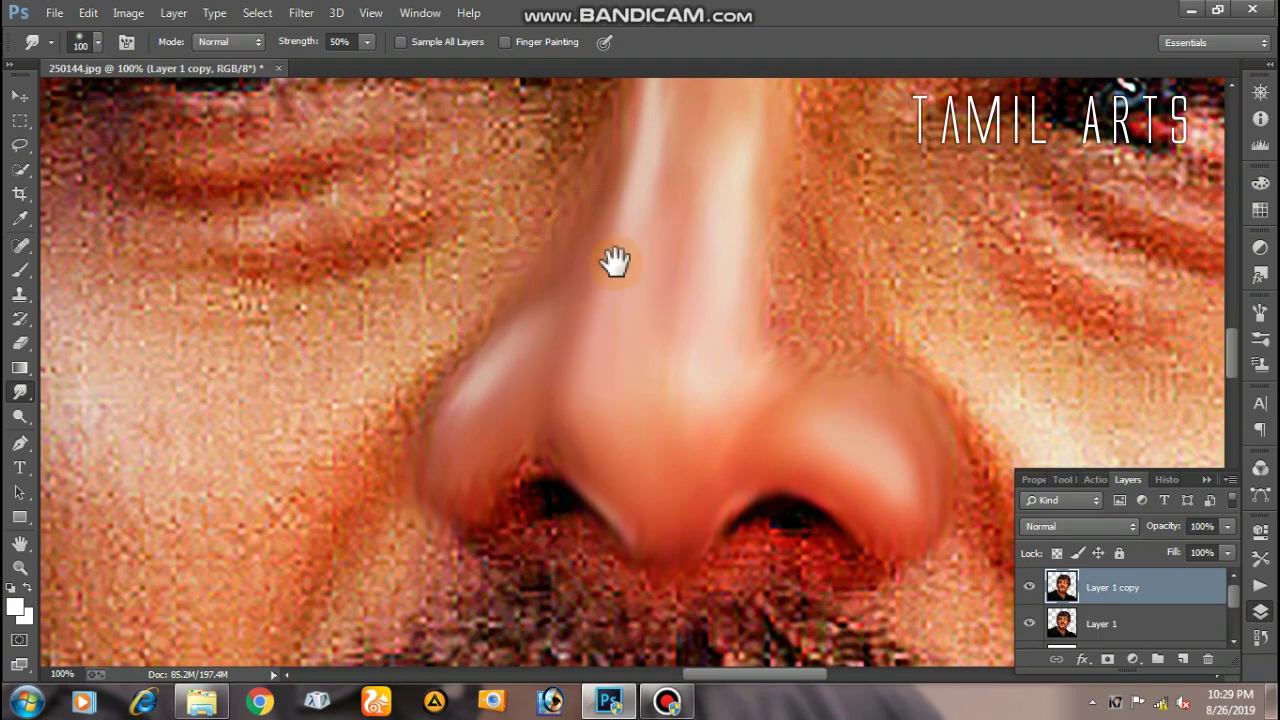
pyautogui.moveTo(614, 263)
pyautogui.mouseDown()
pyautogui.moveTo(614, 409)
pyautogui.moveTo(614, 229)
pyautogui.moveTo(700, 243)
pyautogui.moveTo(732, 270)
pyautogui.moveTo(746, 243)
pyautogui.moveTo(749, 274)
pyautogui.mouseUp()
pyautogui.moveTo(726, 351); pyautogui.dragTo(637, 290)
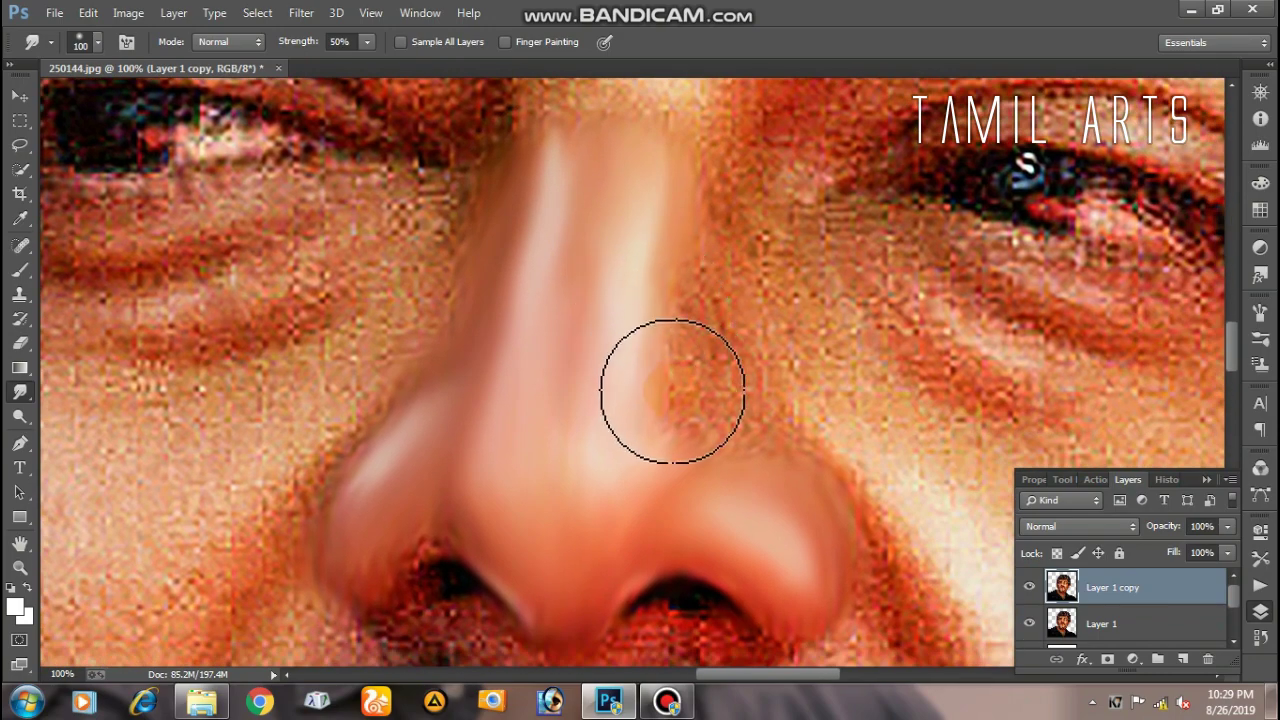
pyautogui.moveTo(797, 403); pyautogui.dragTo(663, 314)
# Smooth the skin beside the nostril with a 125 px Smudge brush
pyautogui.moveTo(794, 396)
pyautogui.mouseDown()
pyautogui.moveTo(777, 366)
pyautogui.moveTo(731, 340)
pyautogui.moveTo(774, 377)
pyautogui.moveTo(837, 391)
pyautogui.moveTo(777, 371)
pyautogui.moveTo(776, 392)
pyautogui.moveTo(686, 272)
pyautogui.mouseUp()
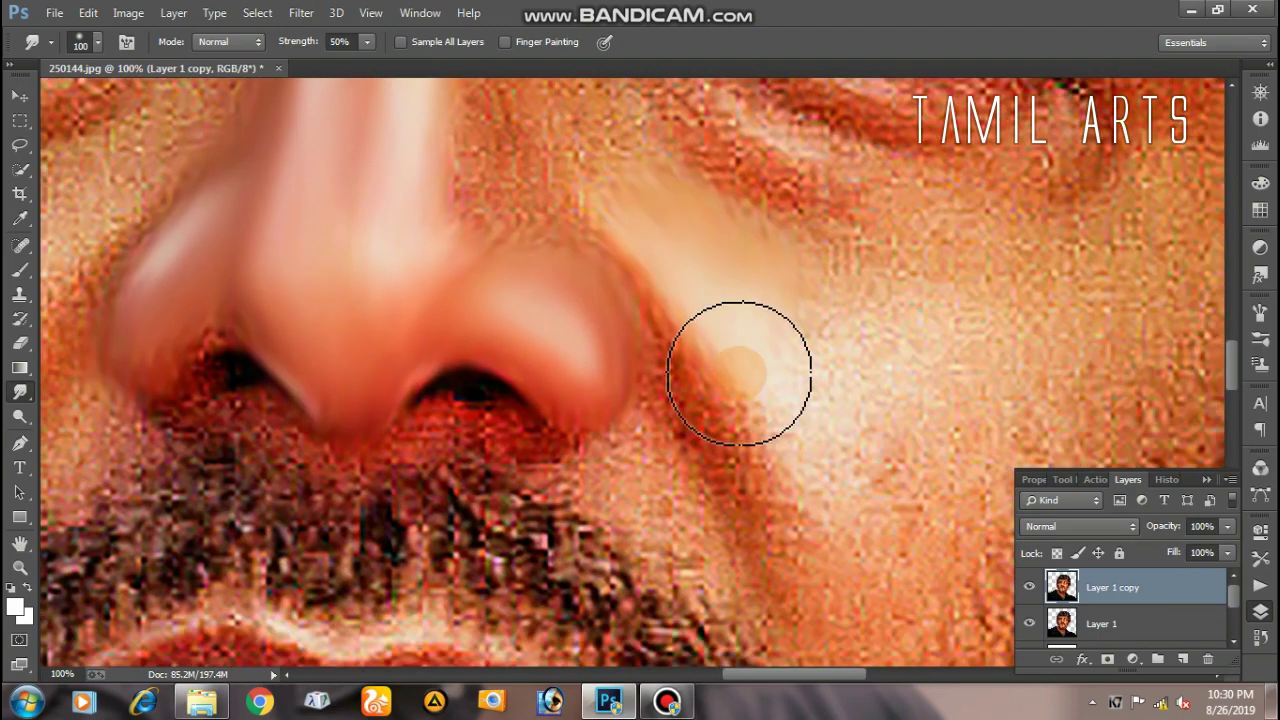
pyautogui.moveTo(748, 366)
pyautogui.mouseDown()
pyautogui.moveTo(703, 371)
pyautogui.moveTo(740, 400)
pyautogui.moveTo(810, 503)
pyautogui.moveTo(771, 457)
pyautogui.moveTo(789, 491)
pyautogui.moveTo(756, 469)
pyautogui.moveTo(703, 371)
pyautogui.moveTo(786, 509)
pyautogui.moveTo(795, 359)
pyautogui.moveTo(808, 357)
pyautogui.moveTo(791, 291)
pyautogui.moveTo(866, 466)
pyautogui.moveTo(790, 472)
pyautogui.moveTo(684, 301)
pyautogui.mouseUp()
pyautogui.press(']')
pyautogui.moveTo(694, 400)
pyautogui.mouseDown()
pyautogui.moveTo(714, 486)
pyautogui.moveTo(663, 355)
pyautogui.moveTo(786, 394)
pyautogui.moveTo(786, 314)
pyautogui.moveTo(871, 271)
pyautogui.mouseUp()
pyautogui.scroll(3, 772, 309)
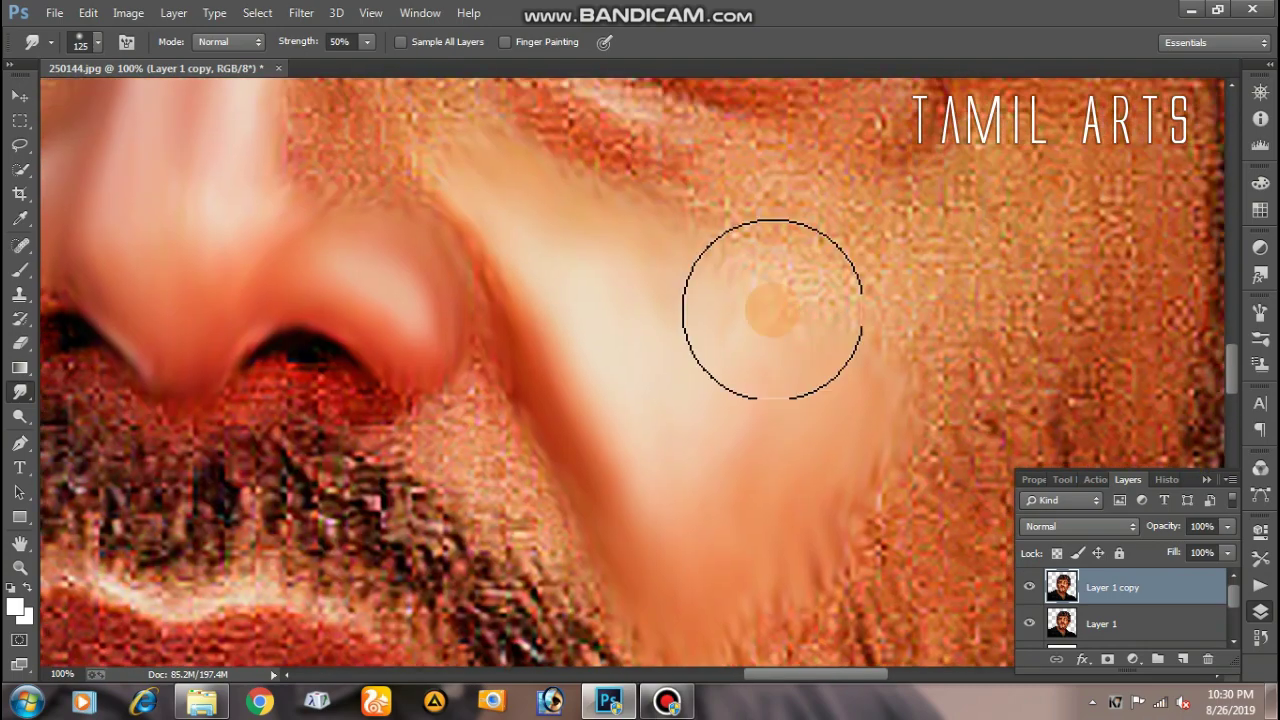
pyautogui.scroll(1, 660, 294)
pyautogui.hscroll(3, 700, 300)
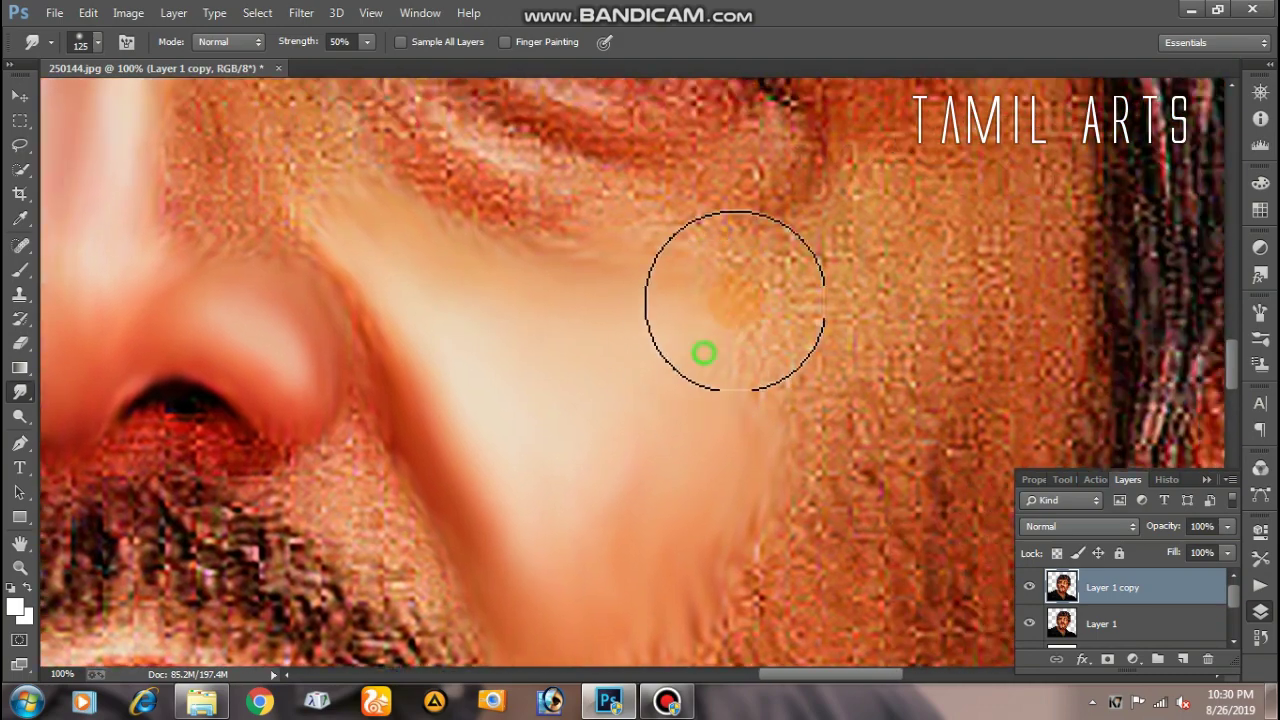
# Blend the right cheek skin into smooth strokes out to its outer edge
pyautogui.moveTo(735, 300)
pyautogui.mouseDown()
pyautogui.moveTo(766, 334)
pyautogui.moveTo(808, 271)
pyautogui.moveTo(855, 346)
pyautogui.moveTo(923, 229)
pyautogui.moveTo(880, 173)
pyautogui.moveTo(871, 186)
pyautogui.moveTo(883, 157)
pyautogui.moveTo(920, 203)
pyautogui.moveTo(971, 171)
pyautogui.moveTo(972, 220)
pyautogui.mouseUp()
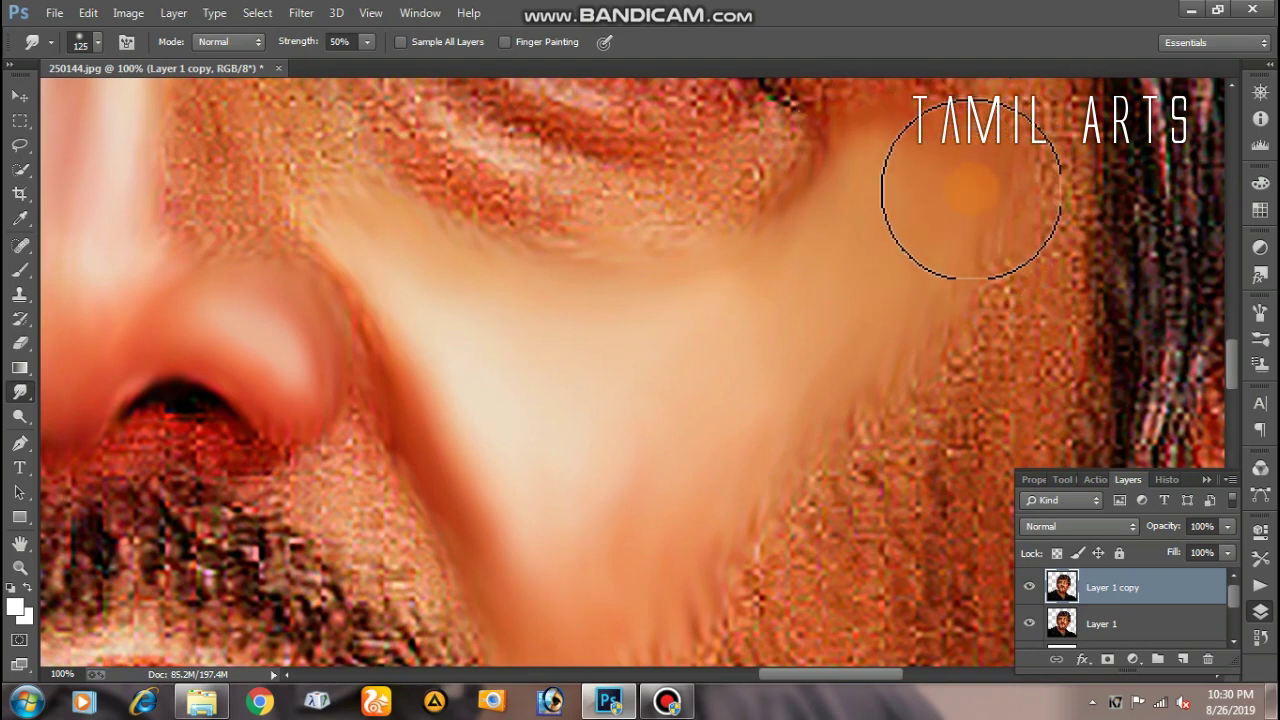
pyautogui.moveTo(1008, 178); pyautogui.dragTo(1020, 160)
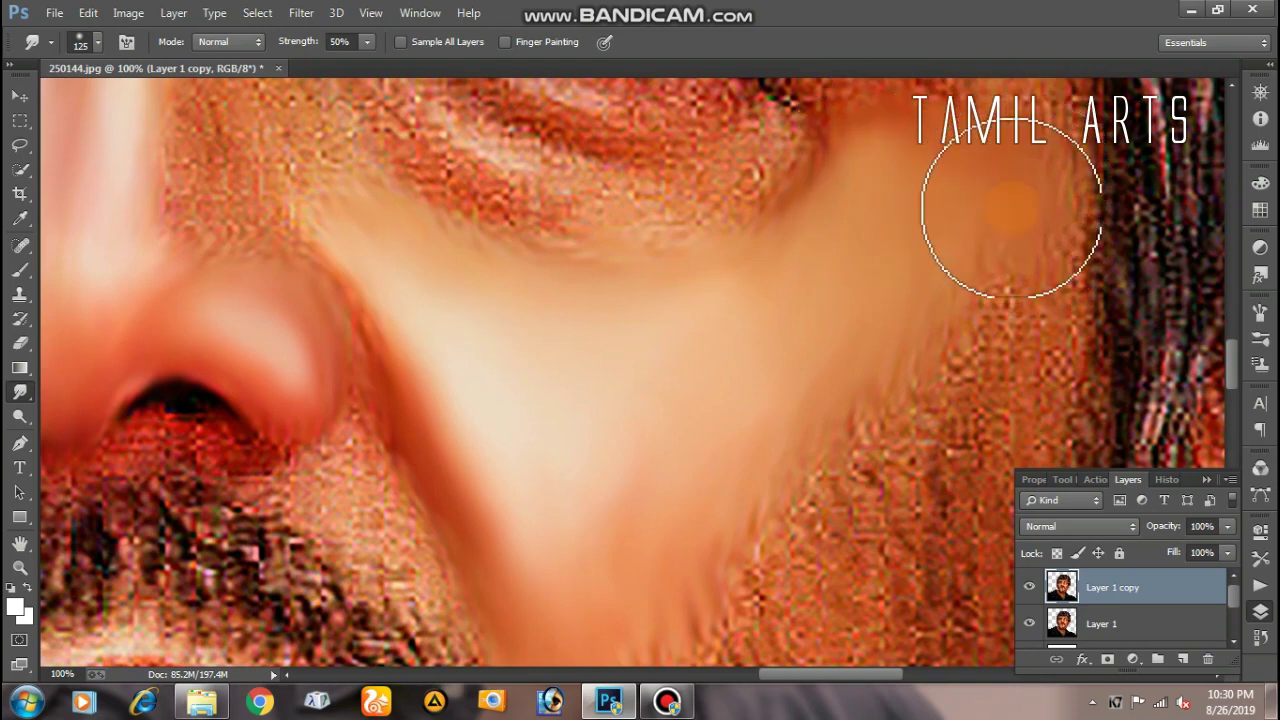
pyautogui.moveTo(1012, 208)
pyautogui.mouseDown()
pyautogui.moveTo(989, 342)
pyautogui.moveTo(983, 286)
pyautogui.moveTo(966, 311)
pyautogui.moveTo(989, 317)
pyautogui.moveTo(952, 349)
pyautogui.moveTo(943, 329)
pyautogui.mouseUp()
pyautogui.moveTo(929, 389)
pyautogui.mouseDown()
pyautogui.moveTo(905, 364)
pyautogui.moveTo(863, 420)
pyautogui.moveTo(831, 406)
pyautogui.moveTo(817, 429)
pyautogui.moveTo(868, 375)
pyautogui.moveTo(846, 371)
pyautogui.moveTo(1037, 366)
pyautogui.moveTo(1009, 314)
pyautogui.moveTo(1025, 302)
pyautogui.moveTo(1023, 214)
pyautogui.moveTo(1020, 271)
pyautogui.mouseUp()
pyautogui.moveTo(1026, 200)
pyautogui.mouseDown()
pyautogui.moveTo(1040, 165)
pyautogui.moveTo(957, 251)
pyautogui.moveTo(916, 403)
pyautogui.moveTo(826, 194)
pyautogui.mouseUp()
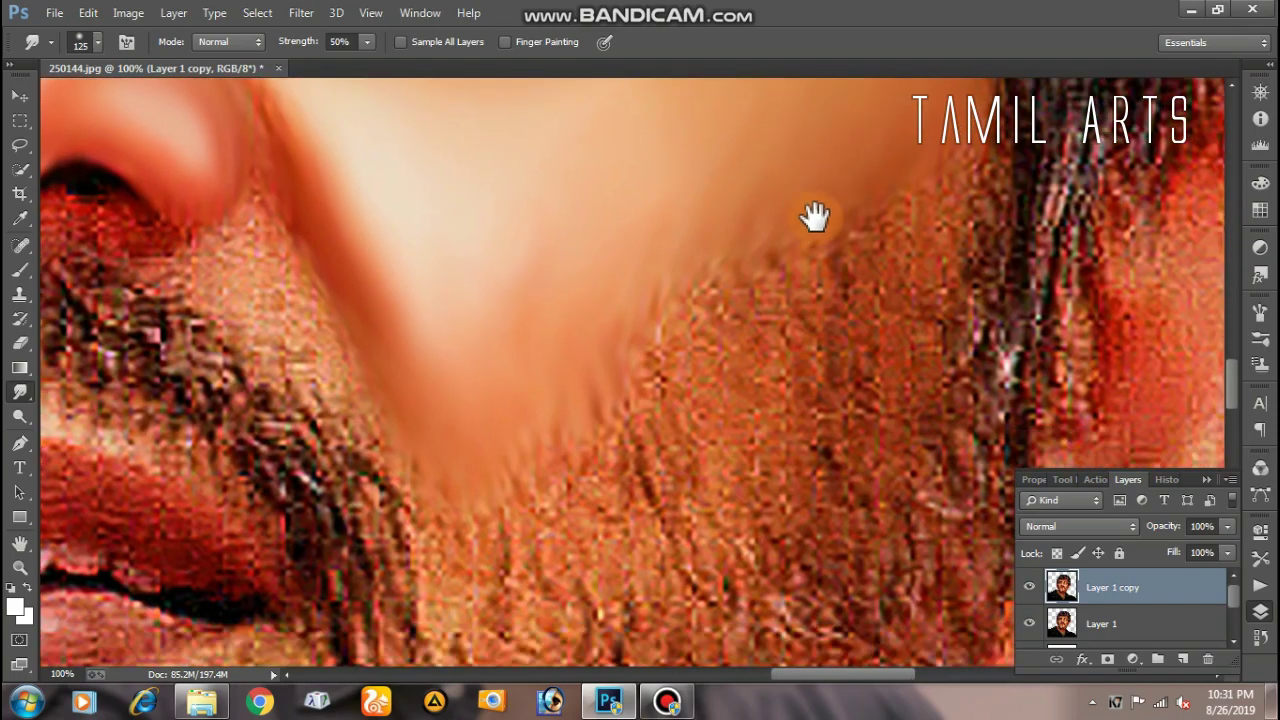
# Soften the cheek where it meets the beard and hair, keeping the brush at 125 px
pyautogui.moveTo(663, 295)
pyautogui.mouseDown()
pyautogui.moveTo(686, 309)
pyautogui.moveTo(646, 297)
pyautogui.moveTo(663, 329)
pyautogui.moveTo(717, 313)
pyautogui.moveTo(743, 257)
pyautogui.moveTo(760, 294)
pyautogui.moveTo(774, 257)
pyautogui.moveTo(757, 300)
pyautogui.moveTo(796, 272)
pyautogui.moveTo(763, 263)
pyautogui.moveTo(800, 239)
pyautogui.mouseUp()
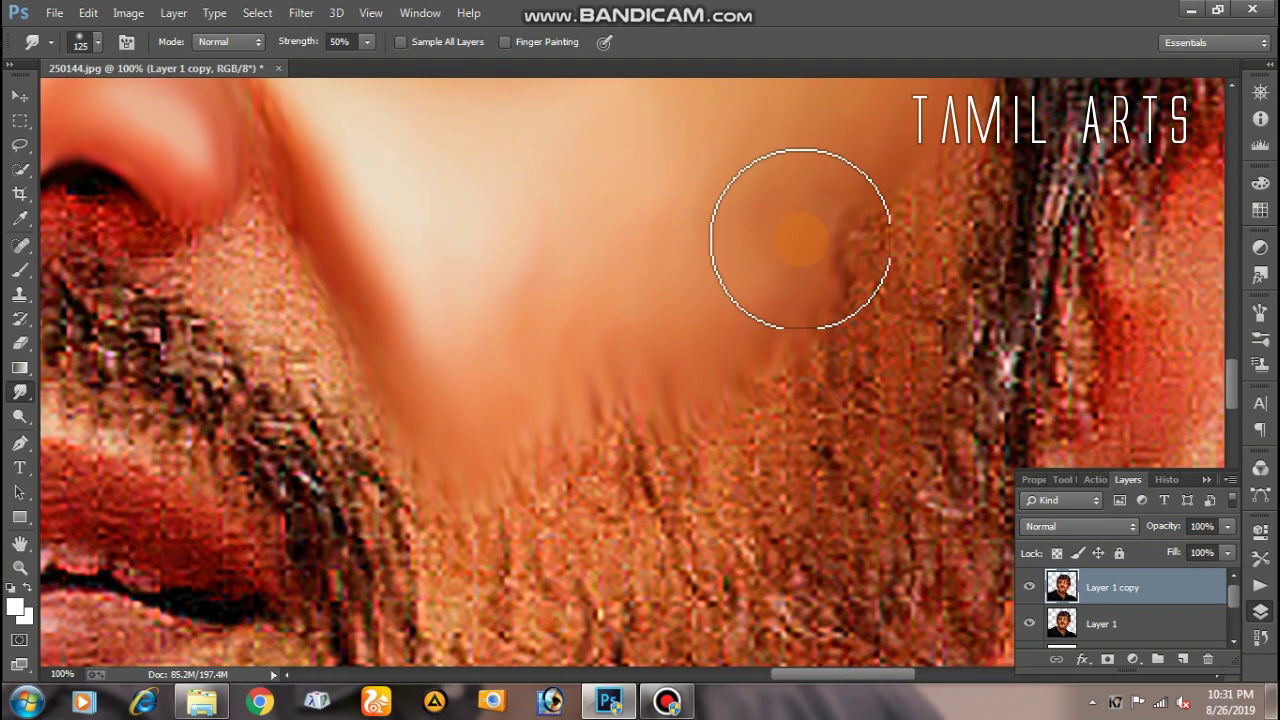
pyautogui.moveTo(800, 239)
pyautogui.mouseDown()
pyautogui.moveTo(817, 251)
pyautogui.moveTo(886, 229)
pyautogui.moveTo(829, 249)
pyautogui.moveTo(800, 329)
pyautogui.mouseUp()
pyautogui.scroll(-2, 700, 370)
pyautogui.moveTo(589, 409)
pyautogui.mouseDown()
pyautogui.moveTo(640, 361)
pyautogui.moveTo(663, 423)
pyautogui.moveTo(700, 297)
pyautogui.moveTo(609, 277)
pyautogui.moveTo(735, 377)
pyautogui.moveTo(834, 363)
pyautogui.moveTo(914, 286)
pyautogui.moveTo(931, 329)
pyautogui.moveTo(948, 263)
pyautogui.mouseUp()
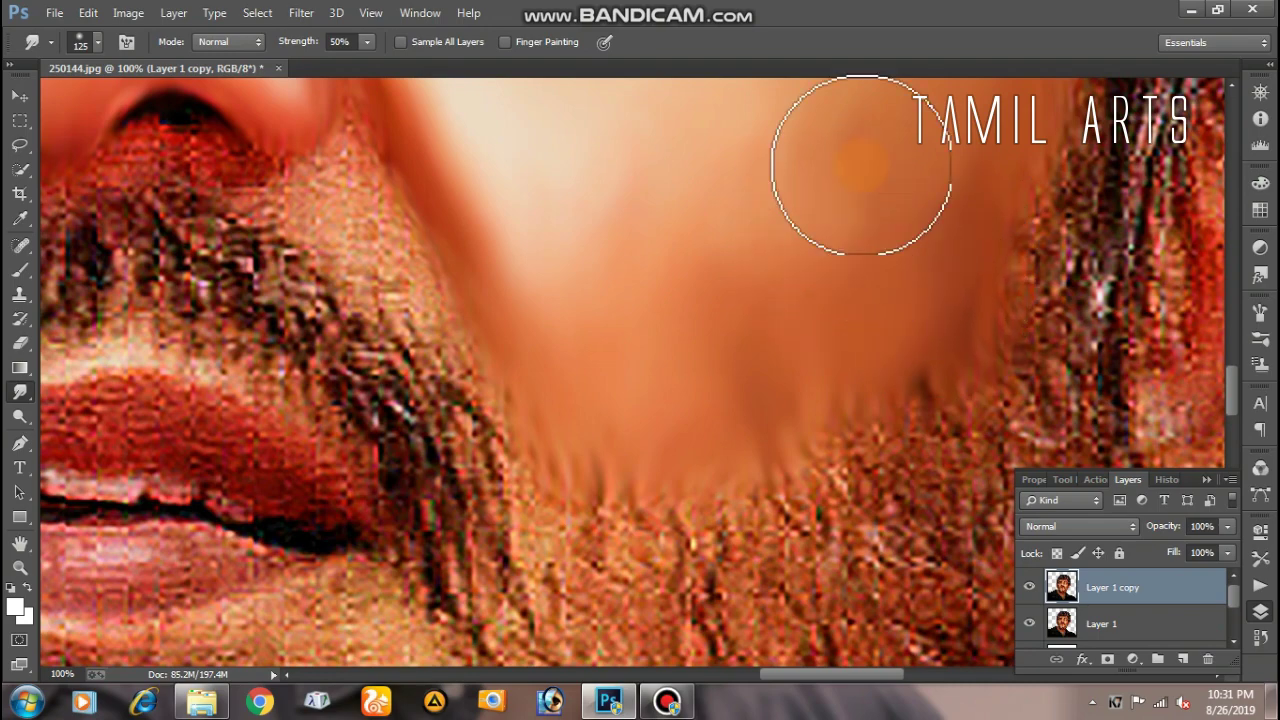
pyautogui.press('[')
pyautogui.press(']')
pyautogui.press(']')
pyautogui.press(']')
pyautogui.press('[')
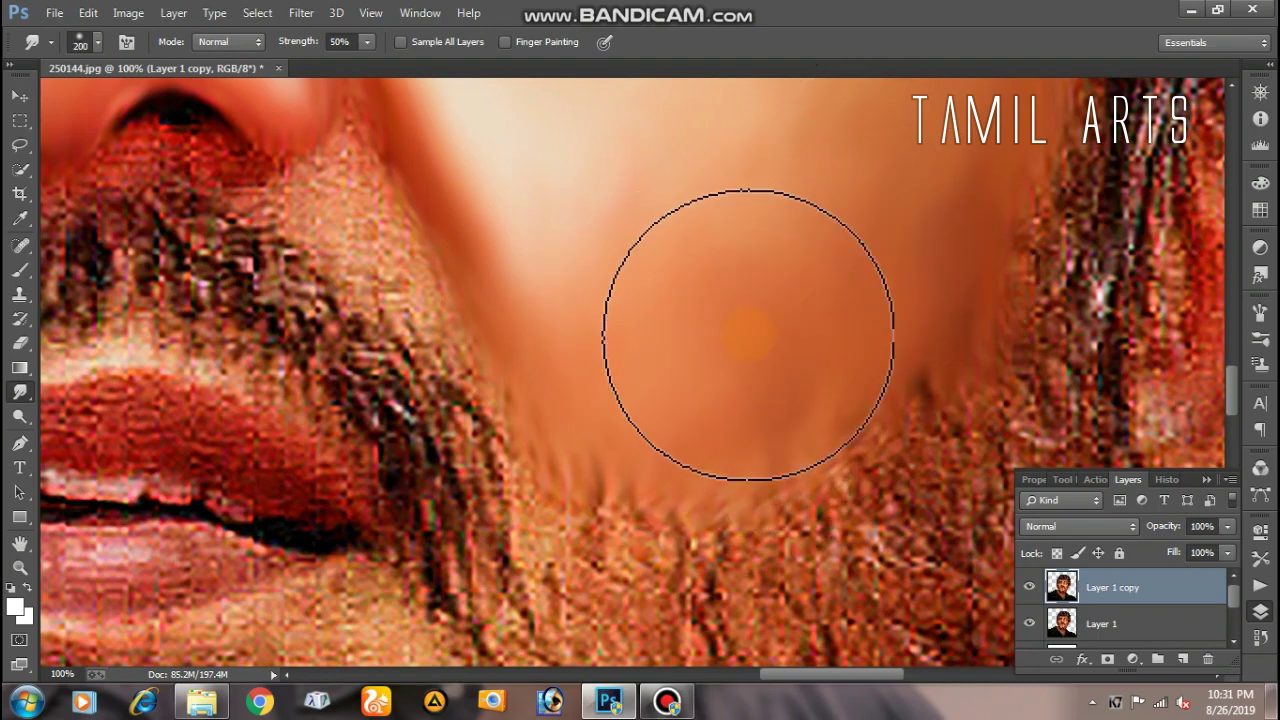
pyautogui.press('[')
pyautogui.press('[')
pyautogui.press('[')
# Smudge the left cheek beside the nose and the chin skin above the beard smooth
pyautogui.keyDown('alt'); pyautogui.click(756, 243); pyautogui.keyUp('alt')
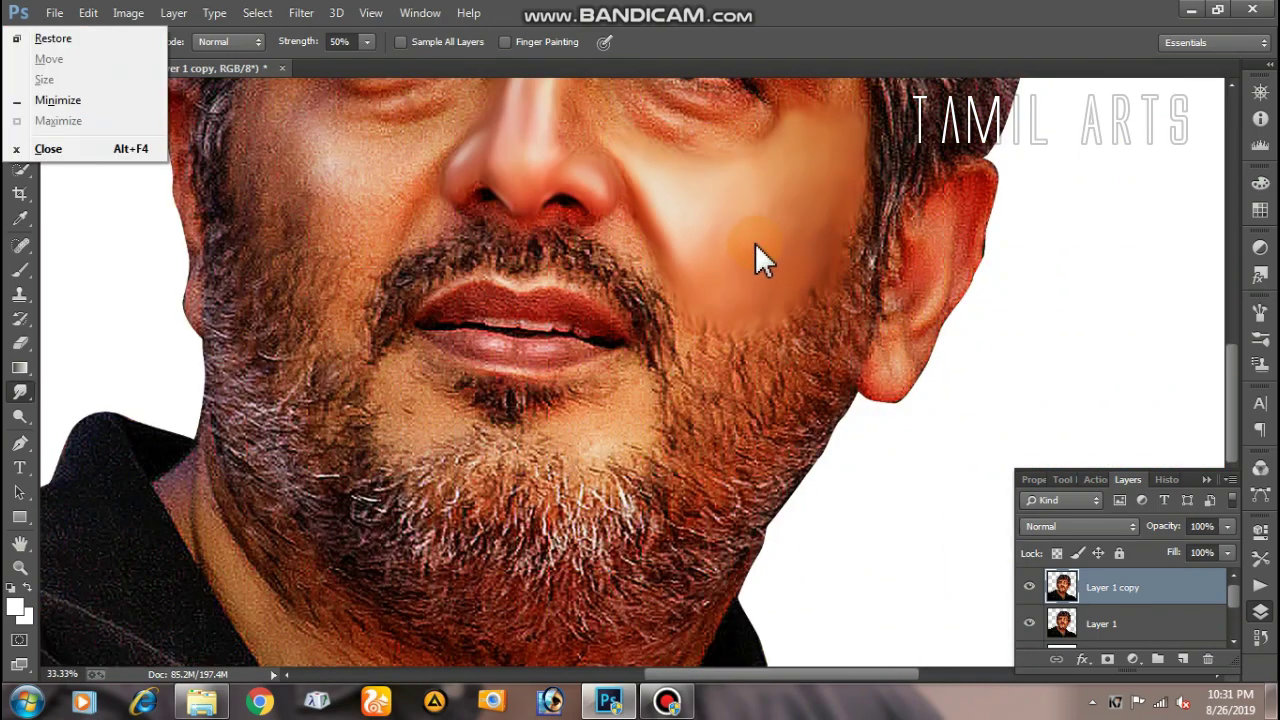
pyautogui.keyDown('alt'); pyautogui.click(753, 256); pyautogui.keyUp('alt')
pyautogui.keyDown('ctrl'); pyautogui.click(573, 190); pyautogui.keyUp('ctrl')
pyautogui.keyDown('ctrl'); pyautogui.click(573, 190); pyautogui.keyUp('ctrl')
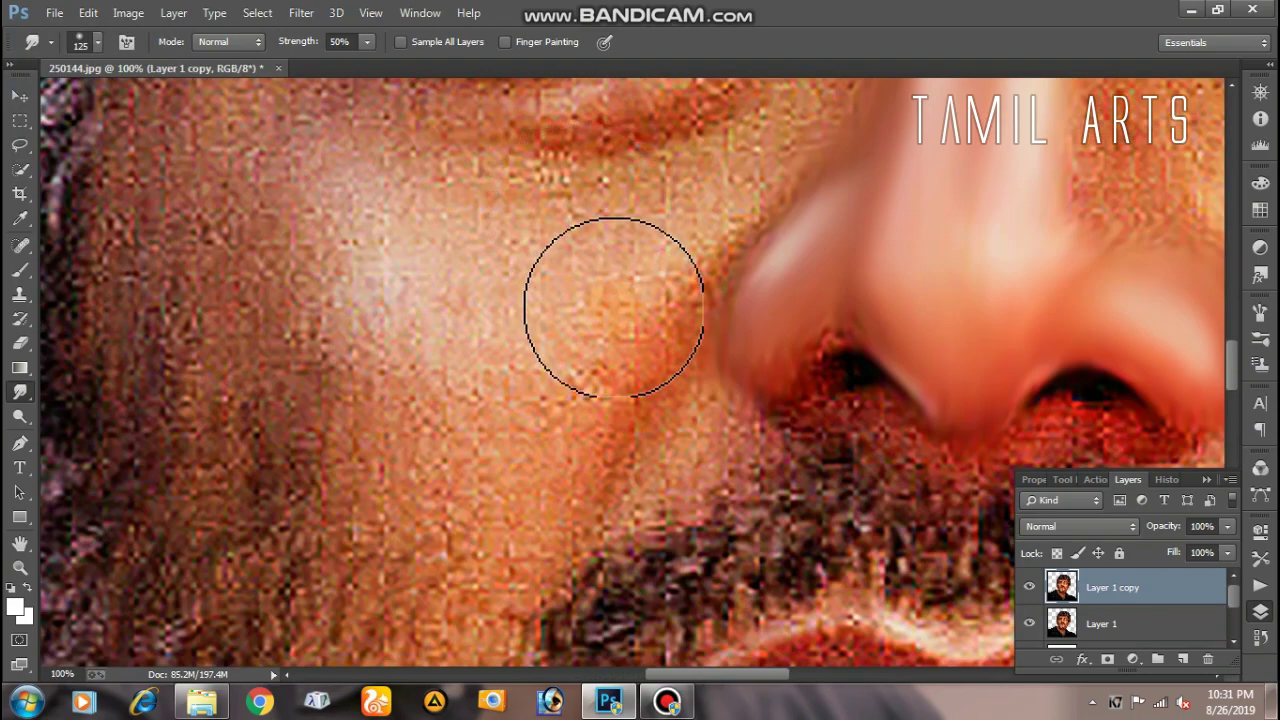
pyautogui.moveTo(600, 300)
pyautogui.mouseDown()
pyautogui.moveTo(711, 194)
pyautogui.moveTo(787, 147)
pyautogui.moveTo(606, 300)
pyautogui.moveTo(570, 395)
pyautogui.moveTo(663, 271)
pyautogui.moveTo(522, 533)
pyautogui.moveTo(471, 334)
pyautogui.moveTo(451, 457)
pyautogui.moveTo(586, 209)
pyautogui.moveTo(609, 246)
pyautogui.moveTo(431, 314)
pyautogui.moveTo(423, 214)
pyautogui.moveTo(343, 180)
pyautogui.moveTo(400, 443)
pyautogui.moveTo(543, 240)
pyautogui.moveTo(500, 414)
pyautogui.moveTo(447, 305)
pyautogui.moveTo(509, 371)
pyautogui.moveTo(471, 386)
pyautogui.mouseUp()
pyautogui.moveTo(372, 169)
pyautogui.mouseDown()
pyautogui.moveTo(452, 422)
pyautogui.moveTo(391, 251)
pyautogui.moveTo(366, 251)
pyautogui.moveTo(457, 271)
pyautogui.moveTo(408, 337)
pyautogui.moveTo(400, 223)
pyautogui.moveTo(357, 343)
pyautogui.moveTo(386, 294)
pyautogui.moveTo(457, 294)
pyautogui.moveTo(380, 323)
pyautogui.moveTo(533, 240)
pyautogui.moveTo(437, 237)
pyautogui.moveTo(554, 277)
pyautogui.moveTo(591, 325)
pyautogui.moveTo(574, 277)
pyautogui.mouseUp()
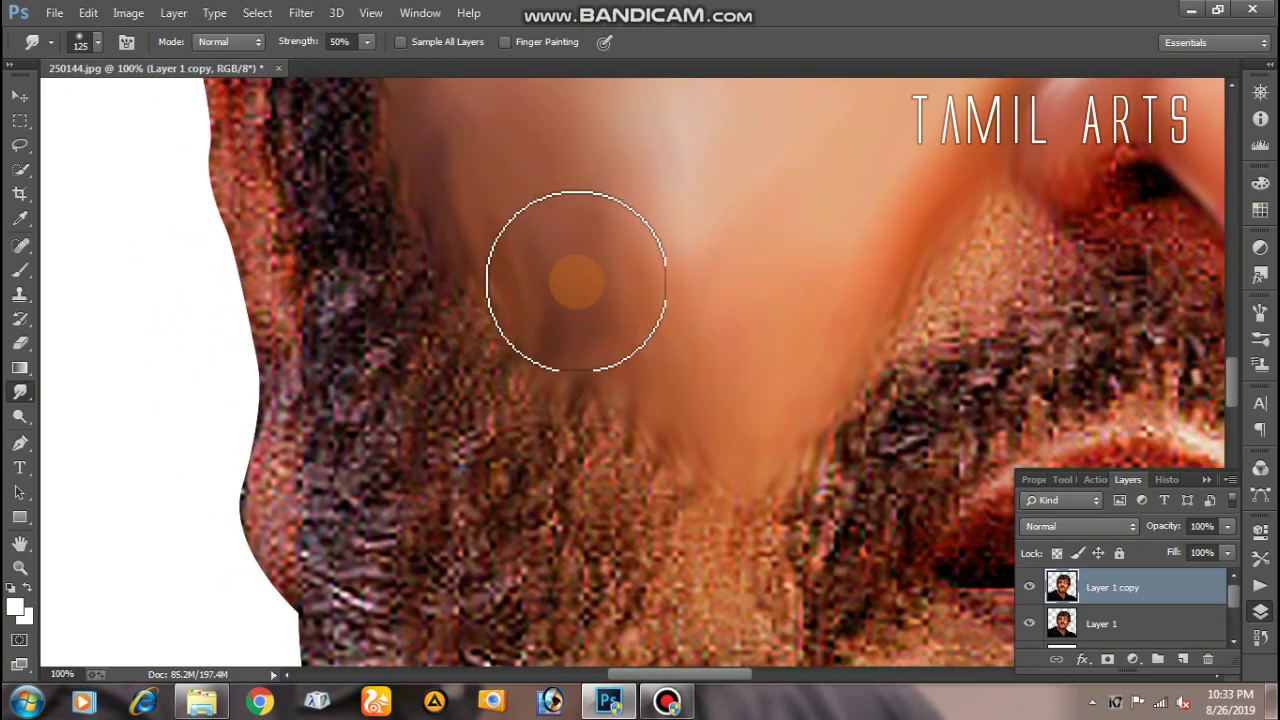
pyautogui.moveTo(591, 320)
pyautogui.mouseDown()
pyautogui.moveTo(560, 320)
pyautogui.moveTo(546, 250)
pyautogui.moveTo(626, 380)
pyautogui.moveTo(677, 280)
pyautogui.moveTo(637, 389)
pyautogui.moveTo(645, 230)
pyautogui.moveTo(629, 280)
pyautogui.moveTo(491, 263)
pyautogui.moveTo(549, 377)
pyautogui.moveTo(459, 229)
pyautogui.mouseUp()
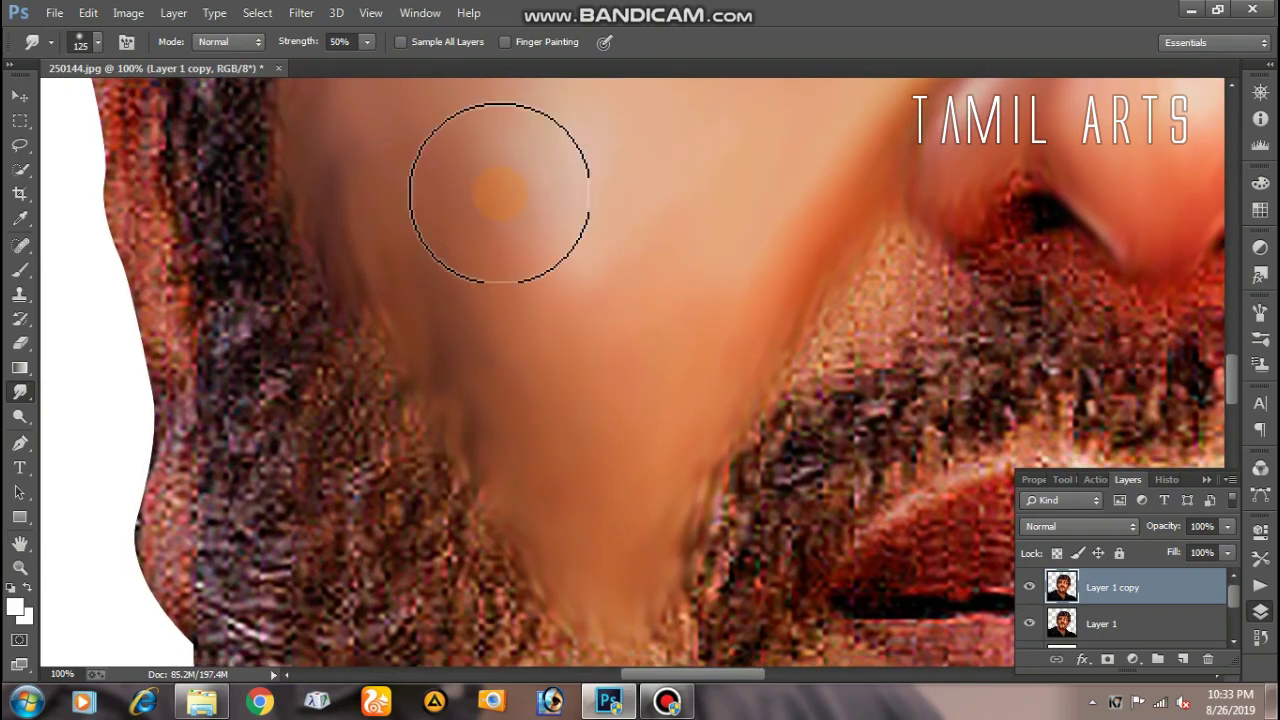
pyautogui.scroll(-3, 689, 251)
pyautogui.scroll(-2, 689, 251)
# Smear the skin from beside the nose across the nose side and bridge
pyautogui.moveTo(709, 234); pyautogui.dragTo(585, 350)
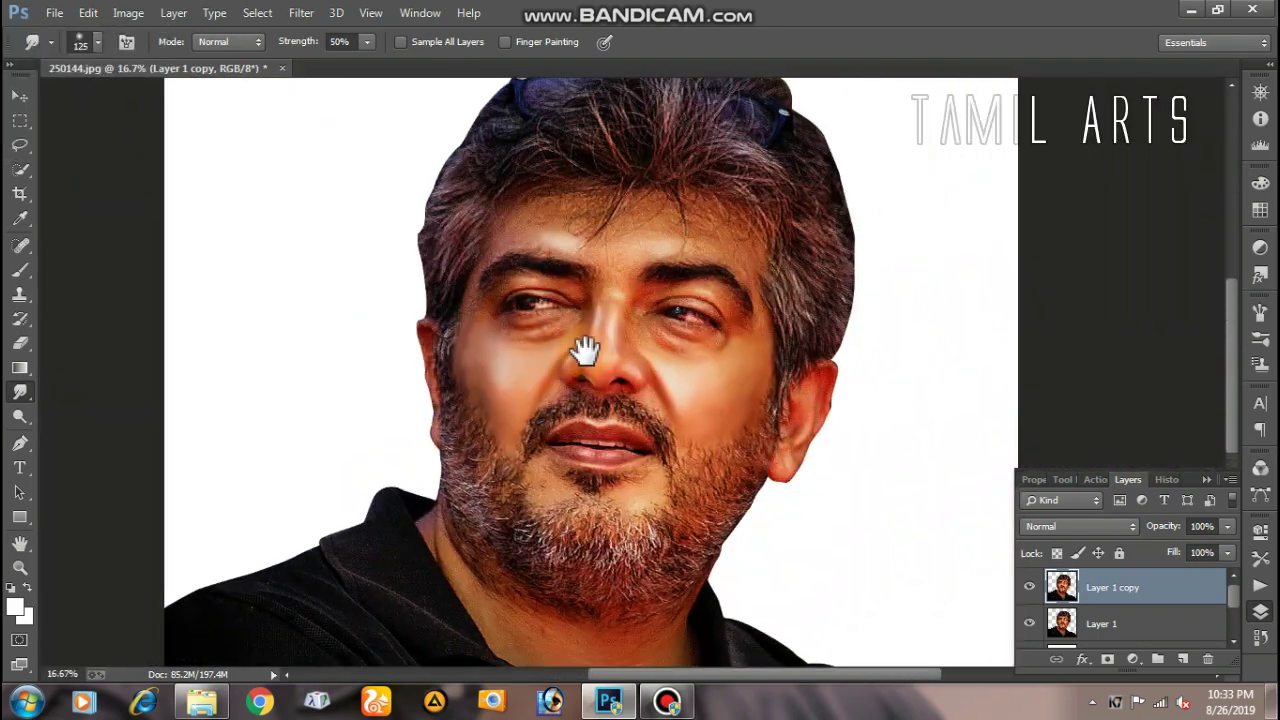
pyautogui.scroll(1, 608, 350)
pyautogui.scroll(4, 680, 330)
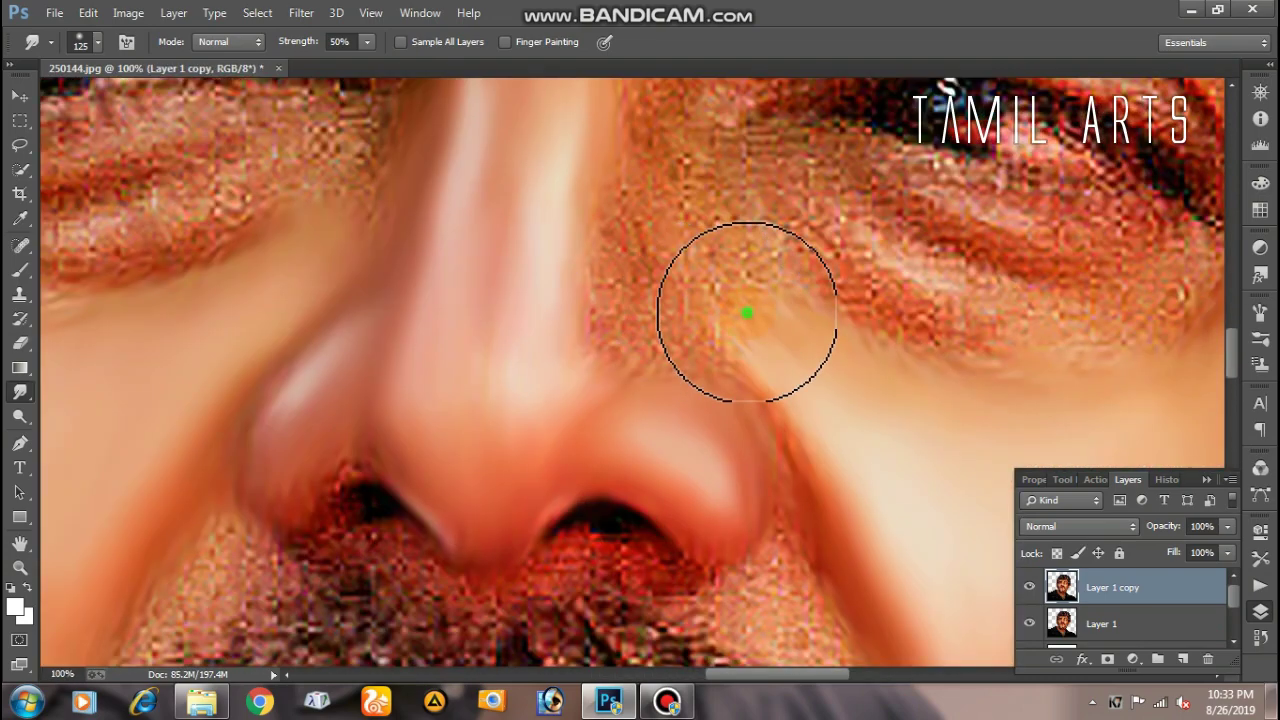
pyautogui.moveTo(746, 313)
pyautogui.mouseDown()
pyautogui.moveTo(757, 323)
pyautogui.moveTo(624, 196)
pyautogui.mouseUp()
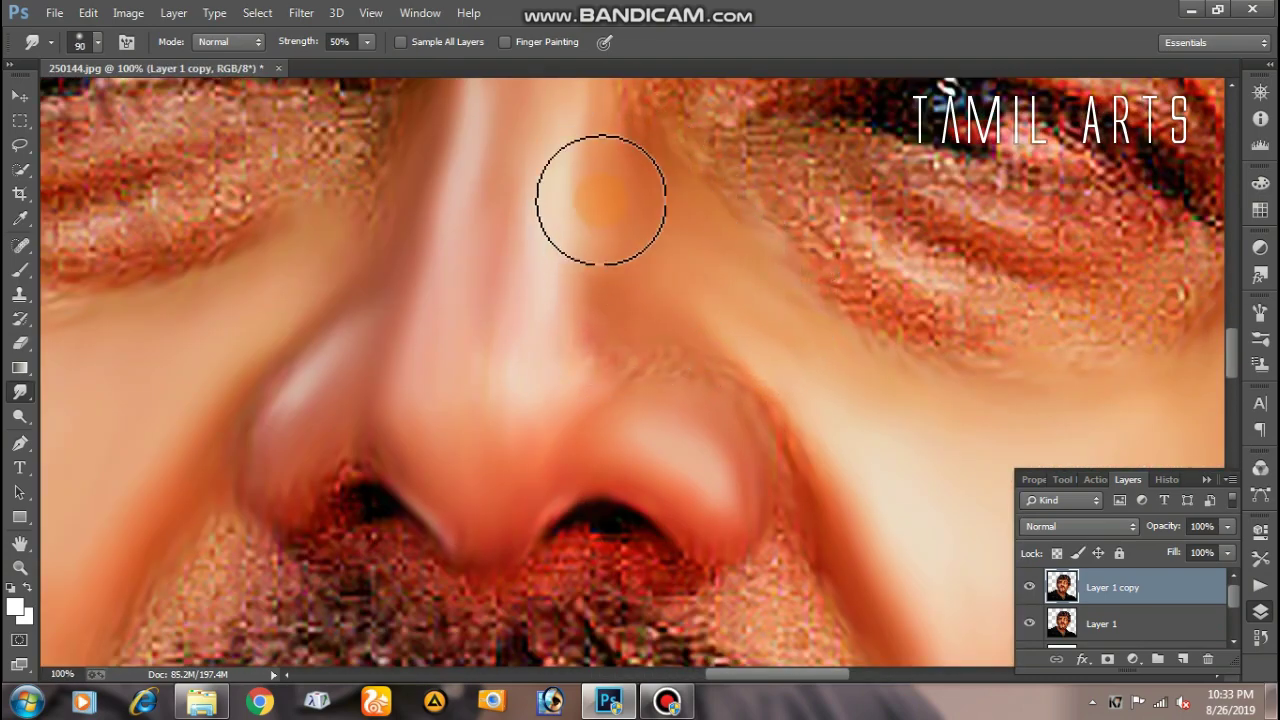
pyautogui.moveTo(685, 330); pyautogui.dragTo(623, 368)
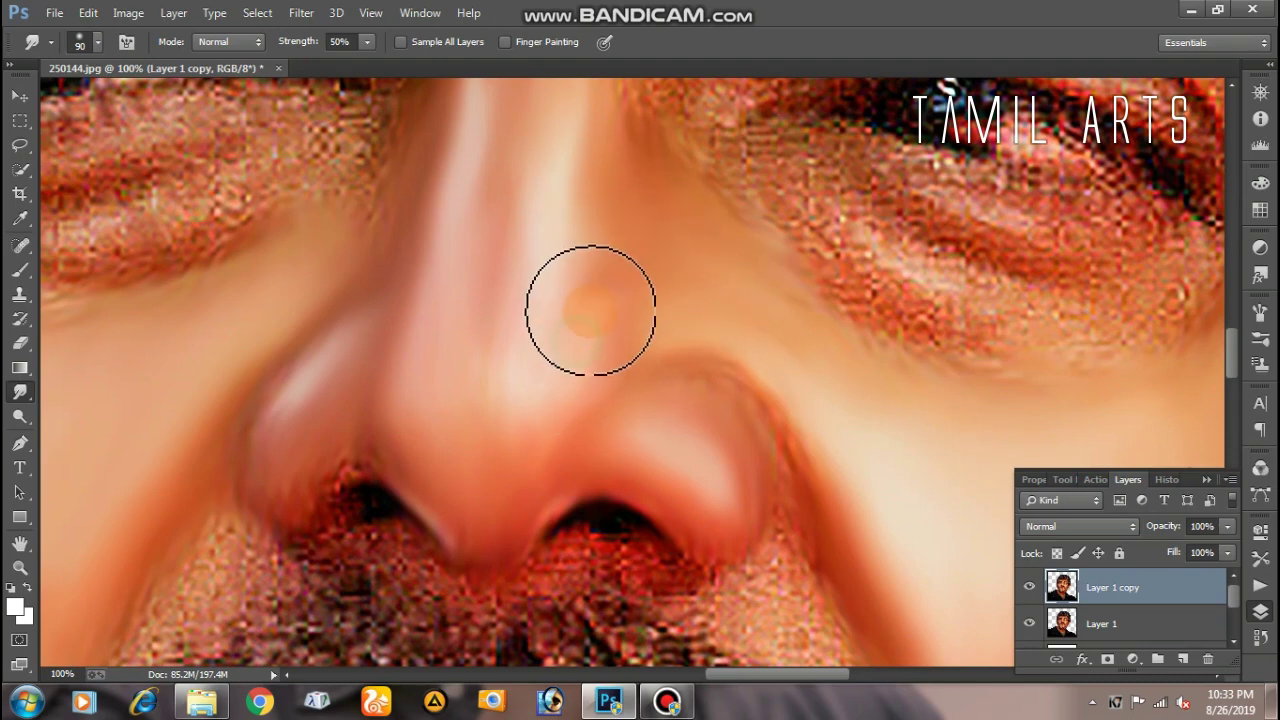
pyautogui.moveTo(583, 243)
pyautogui.mouseDown()
pyautogui.moveTo(606, 263)
pyautogui.moveTo(614, 340)
pyautogui.moveTo(560, 317)
pyautogui.moveTo(651, 320)
pyautogui.moveTo(594, 290)
pyautogui.mouseUp()
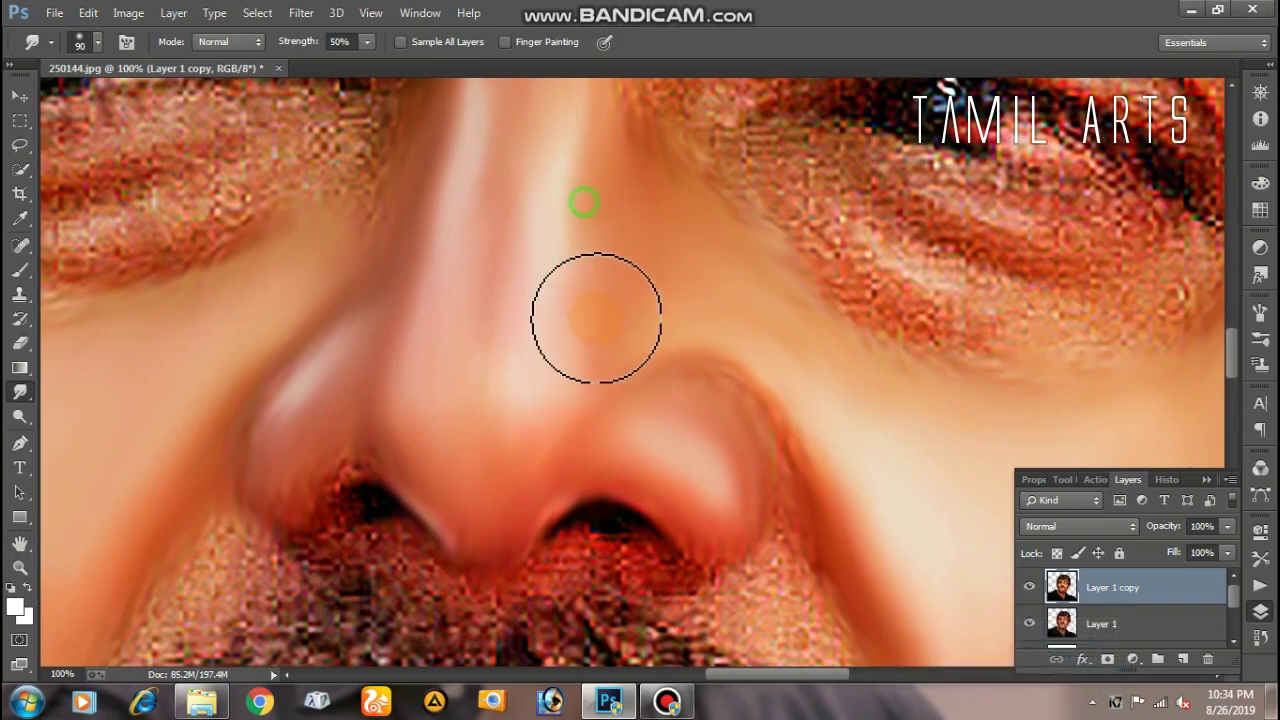
# Re-zoom on the nose and halve the Smudge brush to 45 px
pyautogui.keyDown('alt'); pyautogui.click(773, 301); pyautogui.keyUp('alt')
pyautogui.keyDown('ctrl'); pyautogui.click(774, 301); pyautogui.keyUp('ctrl')
pyautogui.keyDown('ctrl'); pyautogui.click(657, 317); pyautogui.keyUp('ctrl')
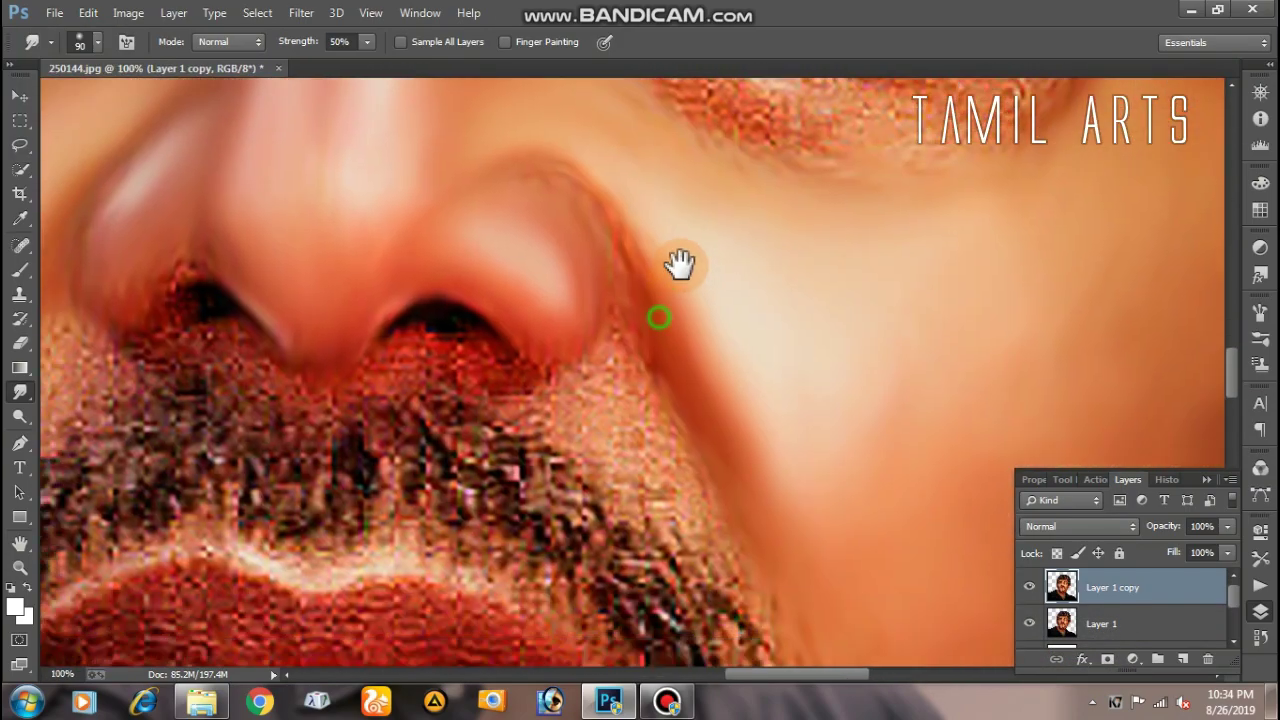
pyautogui.keyDown('ctrl'); pyautogui.click(629, 328); pyautogui.keyUp('ctrl')
pyautogui.keyDown('alt'); pyautogui.click(629, 328); pyautogui.keyUp('alt')
pyautogui.keyDown('alt'); pyautogui.click(723, 383); pyautogui.keyUp('alt')
pyautogui.moveTo(737, 206); pyautogui.dragTo(720, 331)
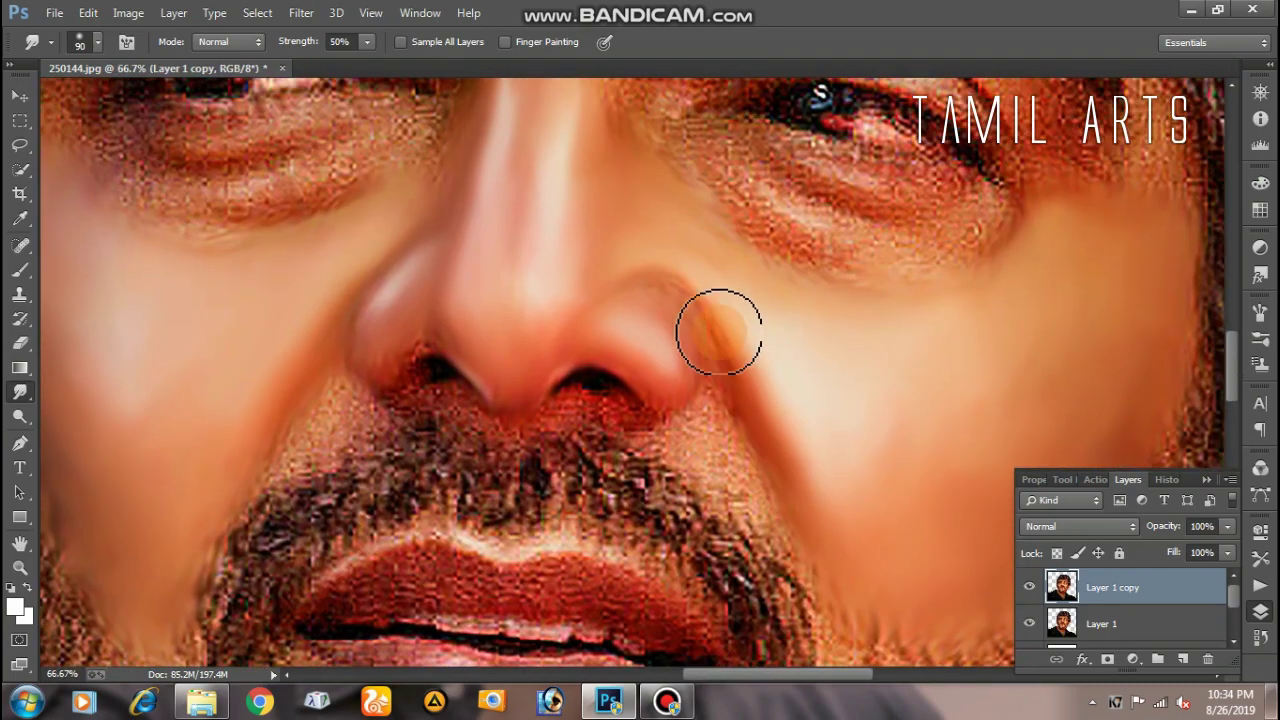
pyautogui.keyDown('ctrl'); pyautogui.click(720, 331); pyautogui.keyUp('ctrl')
pyautogui.keyDown('ctrl'); pyautogui.click(643, 317); pyautogui.keyUp('ctrl')
pyautogui.press('[')
pyautogui.press('[')
pyautogui.press('[')
pyautogui.press('[')
pyautogui.press('[')
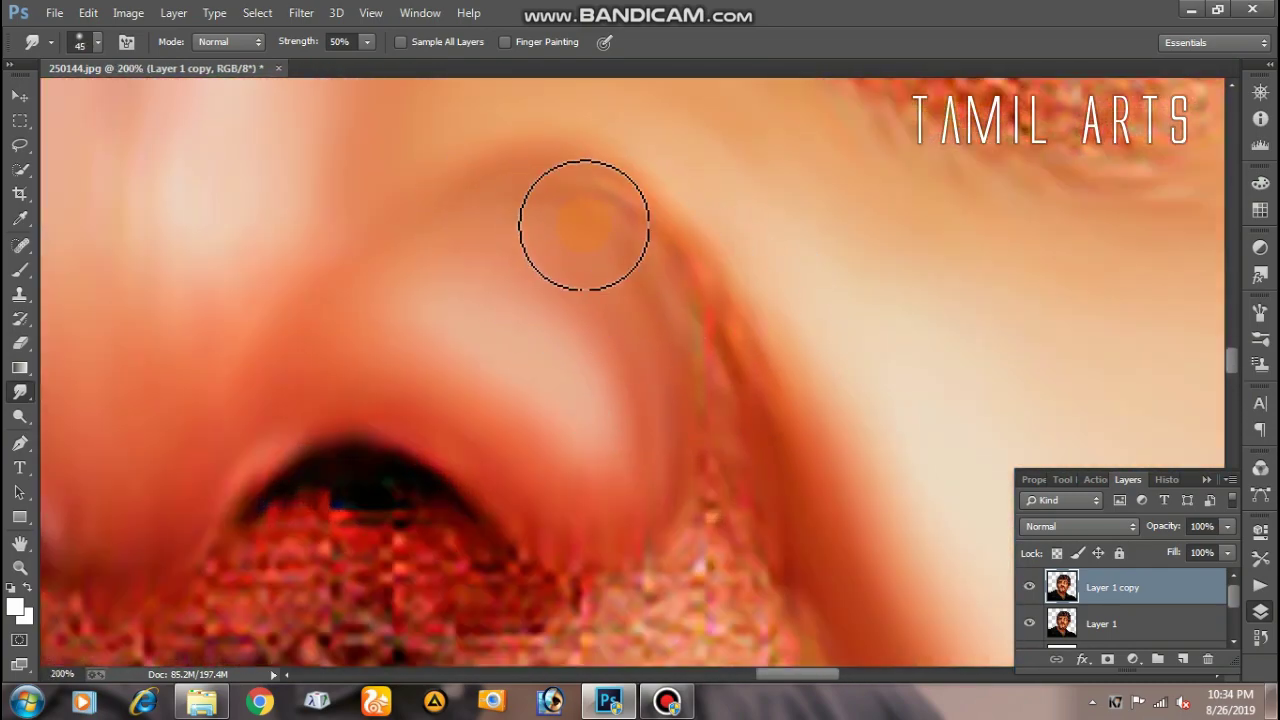
# Soften the nose edge and blend its light skin into the surrounding red tones
pyautogui.moveTo(593, 215); pyautogui.dragTo(380, 252)
pyautogui.moveTo(665, 277)
pyautogui.mouseDown()
pyautogui.moveTo(566, 243)
pyautogui.moveTo(680, 249)
pyautogui.moveTo(657, 180)
pyautogui.moveTo(500, 178)
pyautogui.mouseUp()
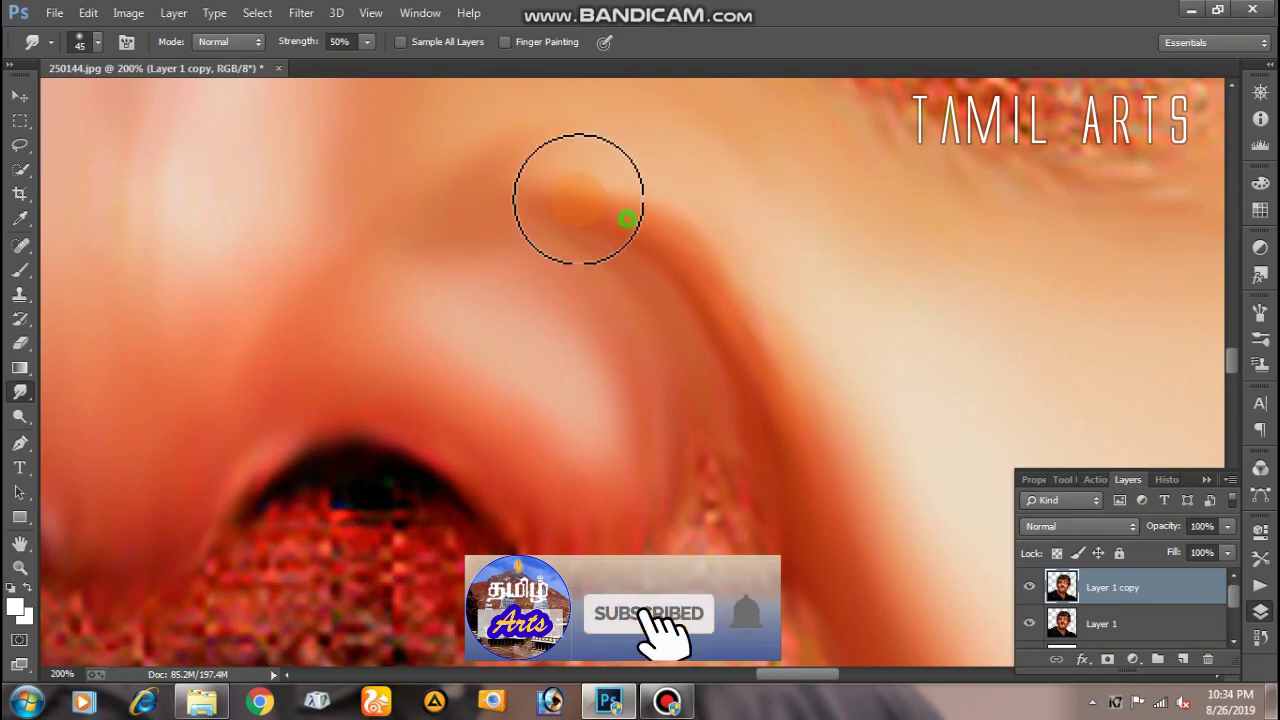
pyautogui.moveTo(578, 199)
pyautogui.mouseDown()
pyautogui.moveTo(406, 229)
pyautogui.moveTo(533, 140)
pyautogui.mouseUp()
pyautogui.moveTo(421, 265); pyautogui.dragTo(429, 251)
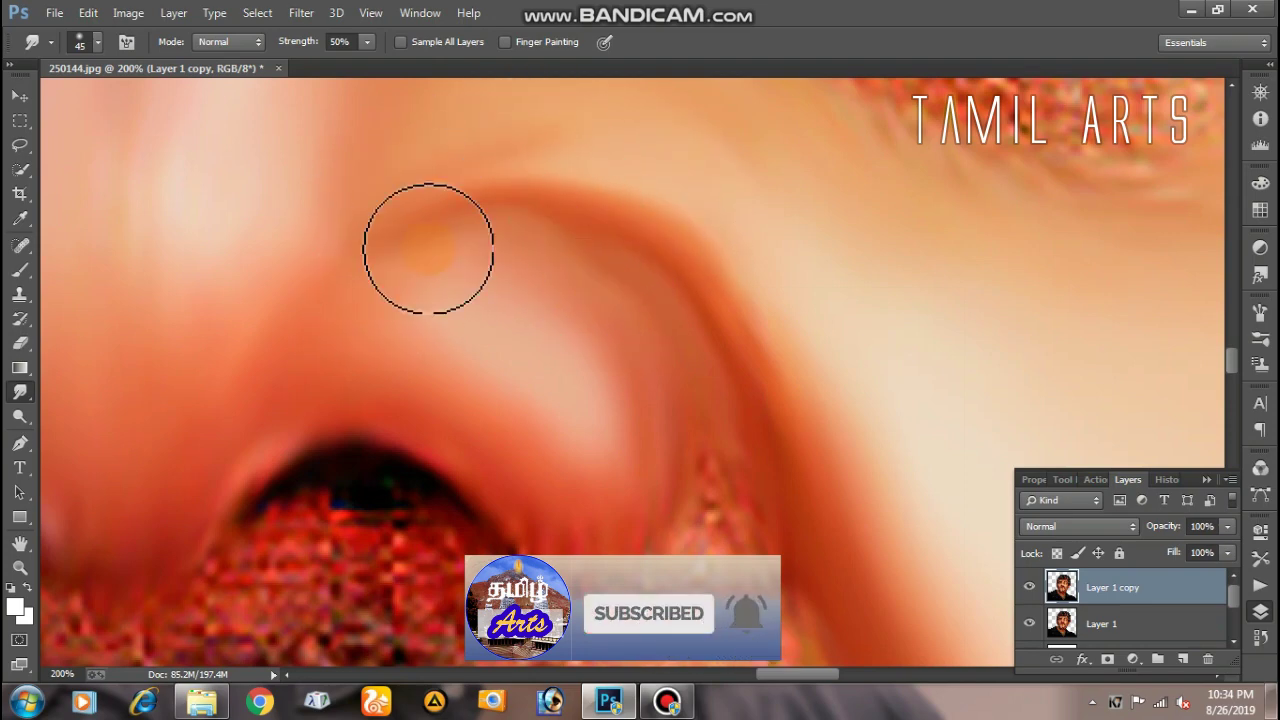
pyautogui.moveTo(343, 266)
pyautogui.mouseDown()
pyautogui.moveTo(617, 289)
pyautogui.moveTo(587, 522)
pyautogui.mouseUp()
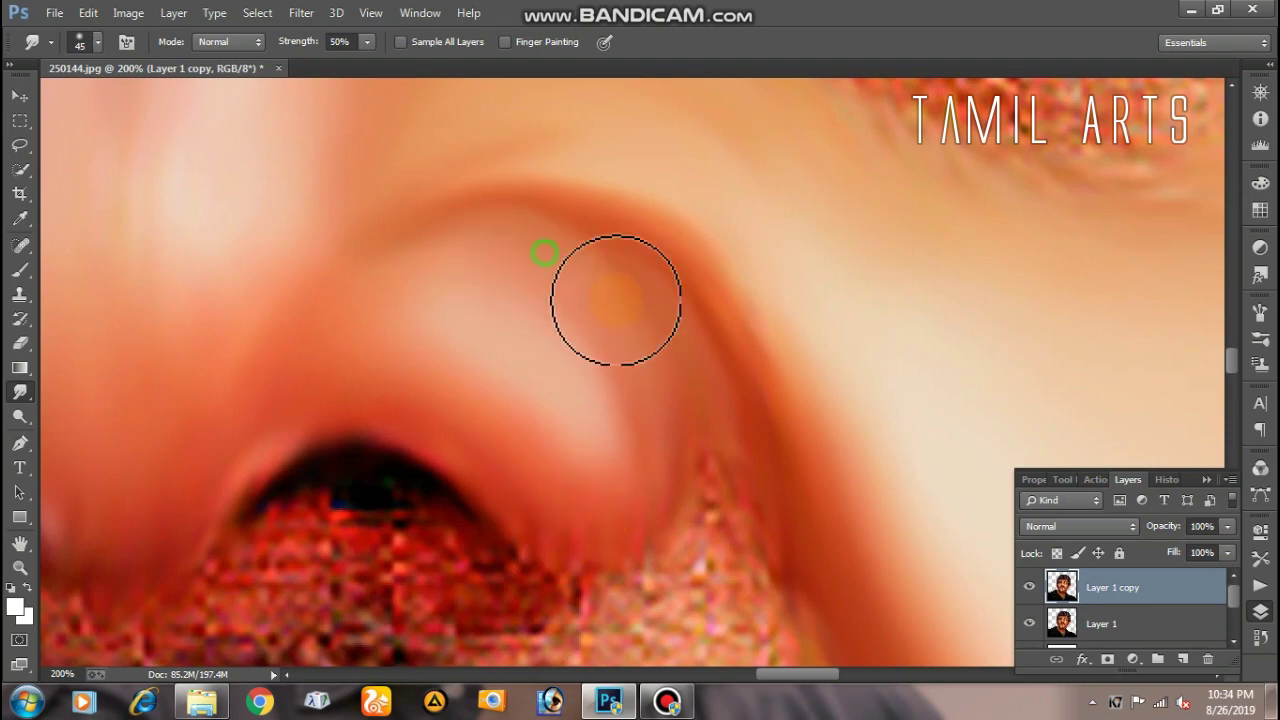
pyautogui.moveTo(616, 300); pyautogui.dragTo(589, 322)
# Smudge the nostril rim and skin above the moustache with a 50 px brush
pyautogui.moveTo(613, 465); pyautogui.dragTo(640, 186)
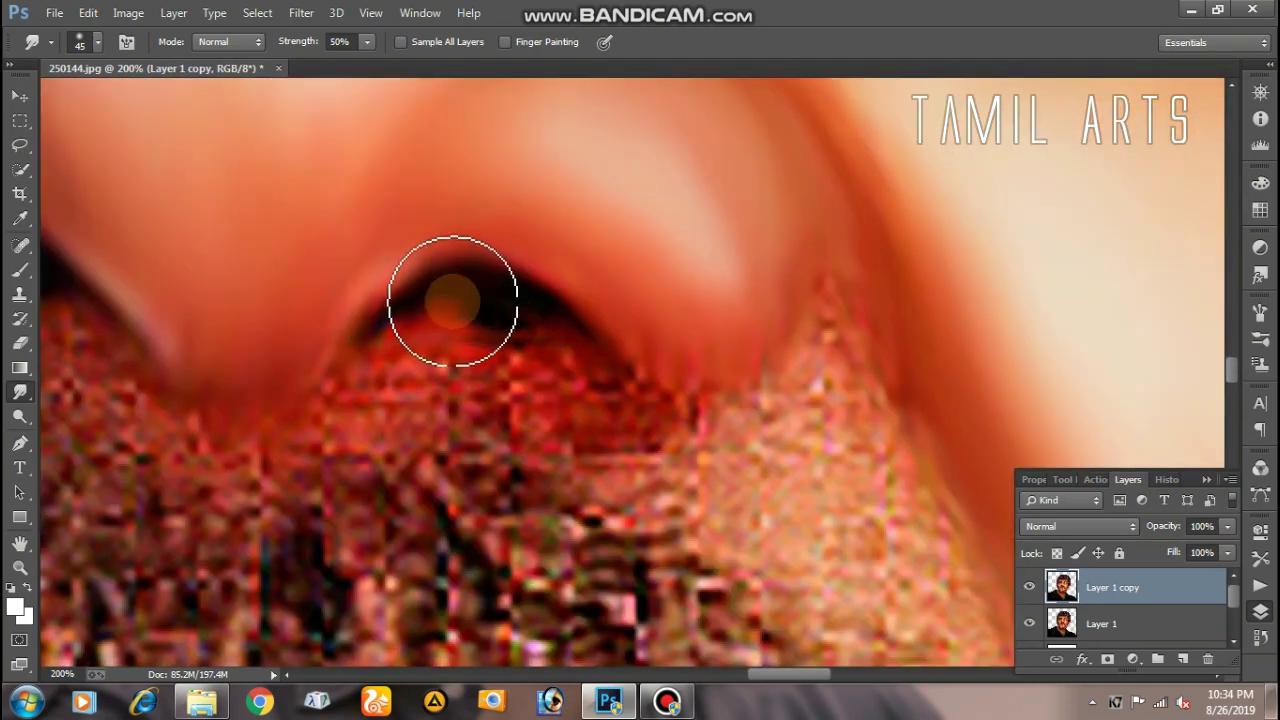
pyautogui.moveTo(437, 303)
pyautogui.mouseDown()
pyautogui.moveTo(365, 358)
pyautogui.moveTo(434, 380)
pyautogui.moveTo(374, 409)
pyautogui.moveTo(531, 363)
pyautogui.moveTo(600, 396)
pyautogui.moveTo(386, 411)
pyautogui.moveTo(429, 411)
pyautogui.moveTo(709, 323)
pyautogui.moveTo(646, 356)
pyautogui.moveTo(640, 400)
pyautogui.moveTo(757, 223)
pyautogui.moveTo(731, 351)
pyautogui.moveTo(661, 320)
pyautogui.moveTo(639, 257)
pyautogui.mouseUp()
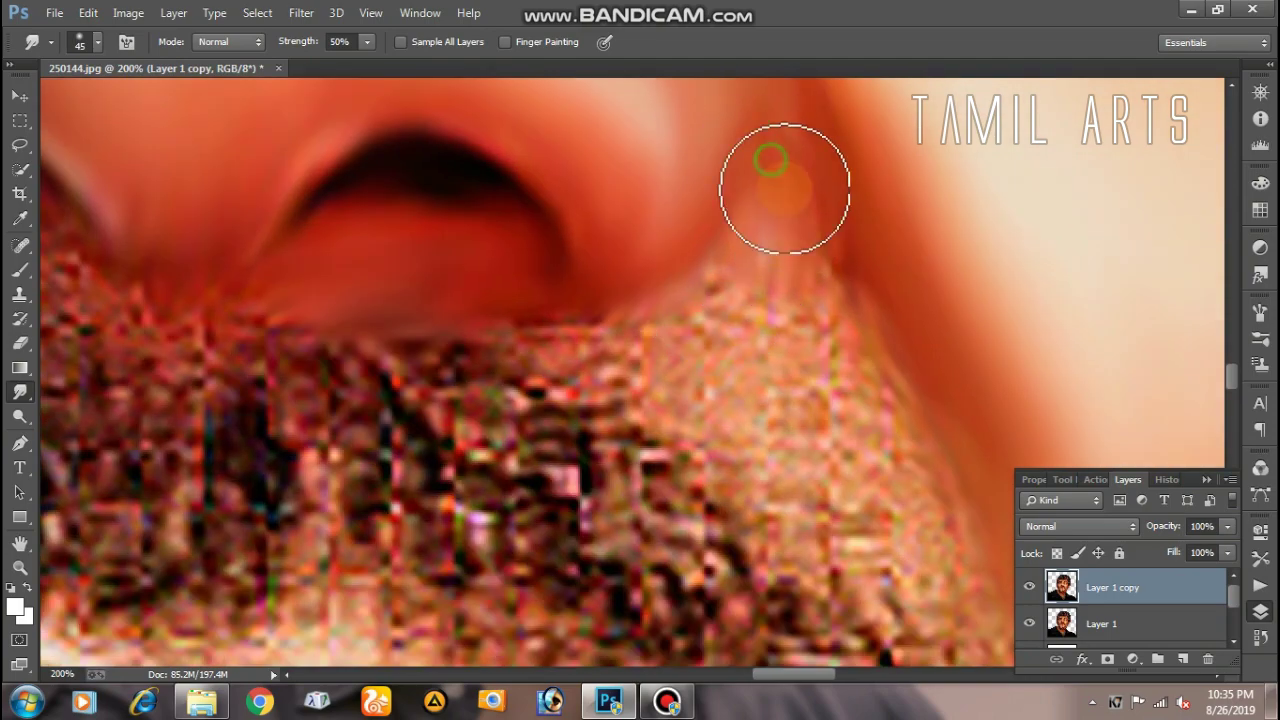
pyautogui.moveTo(771, 171)
pyautogui.mouseDown()
pyautogui.moveTo(694, 220)
pyautogui.moveTo(869, 300)
pyautogui.moveTo(902, 402)
pyautogui.moveTo(814, 194)
pyautogui.moveTo(809, 323)
pyautogui.moveTo(694, 277)
pyautogui.moveTo(683, 311)
pyautogui.moveTo(786, 343)
pyautogui.mouseUp()
pyautogui.scroll(-1, 748, 128)
pyautogui.press(']')
pyautogui.scroll(-5, 786, 343)
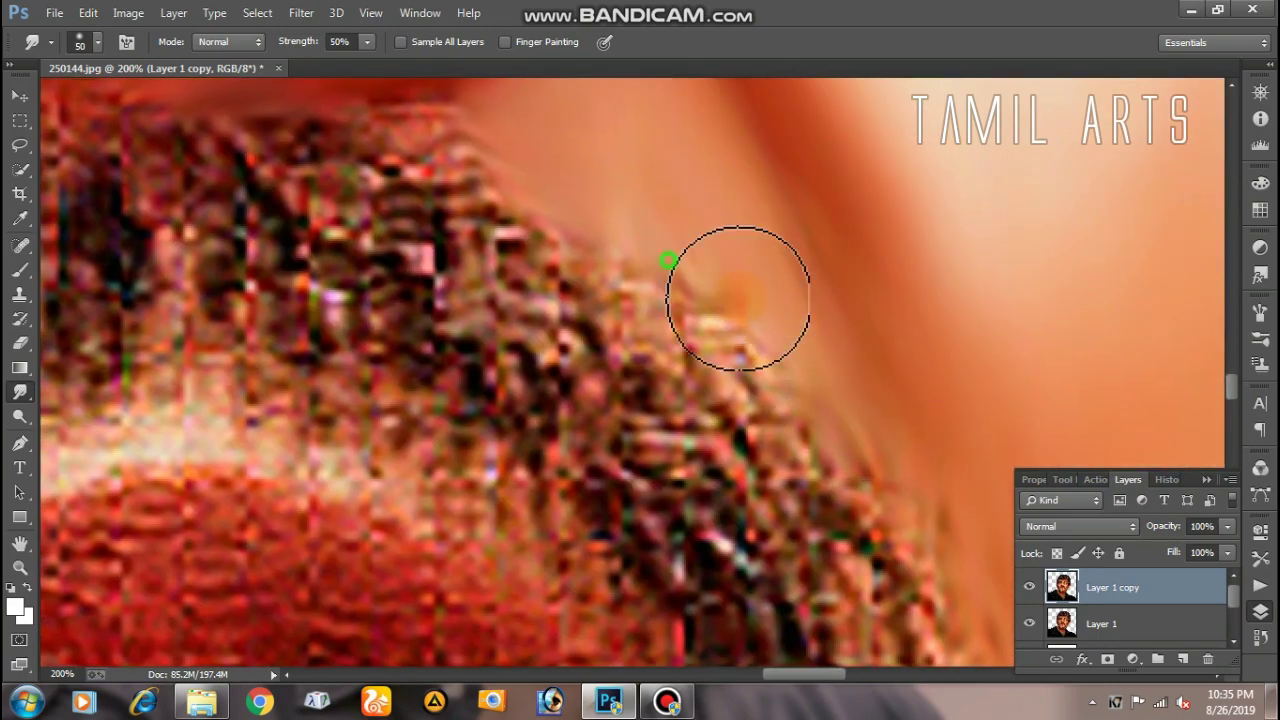
pyautogui.moveTo(737, 300); pyautogui.dragTo(794, 331)
pyautogui.hotkey('ctrl', '-')
pyautogui.hotkey('ctrl', '-')
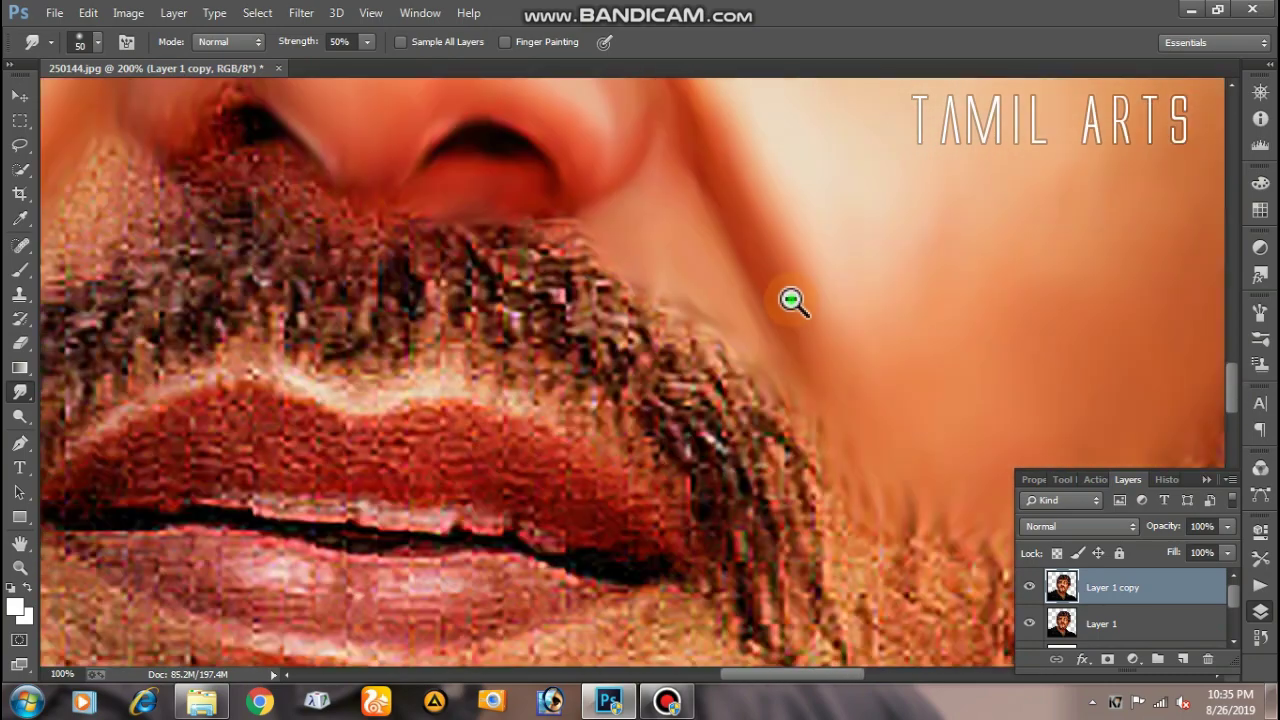
pyautogui.hotkey('ctrl', '-')
pyautogui.keyDown('ctrl'); pyautogui.click(764, 244); pyautogui.keyUp('ctrl')
pyautogui.moveTo(695, 146); pyautogui.dragTo(780, 306)
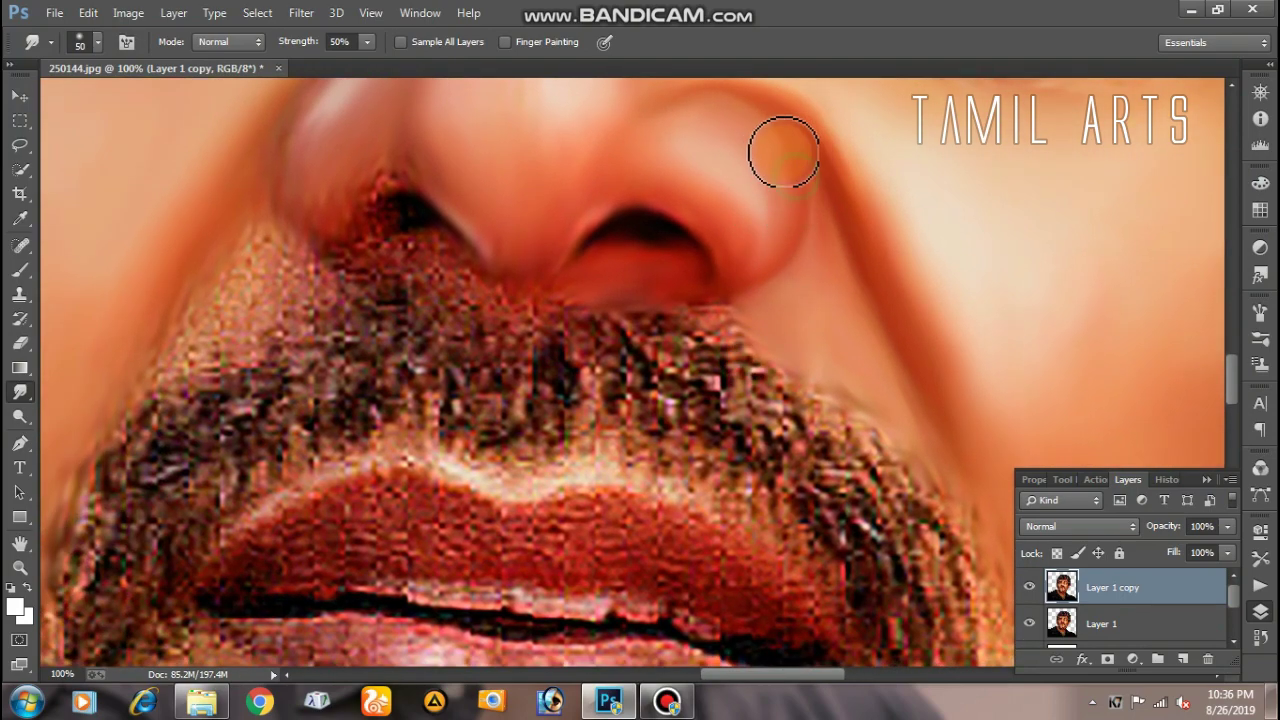
pyautogui.hotkey('ctrl', '-')
pyautogui.hotkey('ctrl', '-')
pyautogui.hotkey('ctrl', '-')
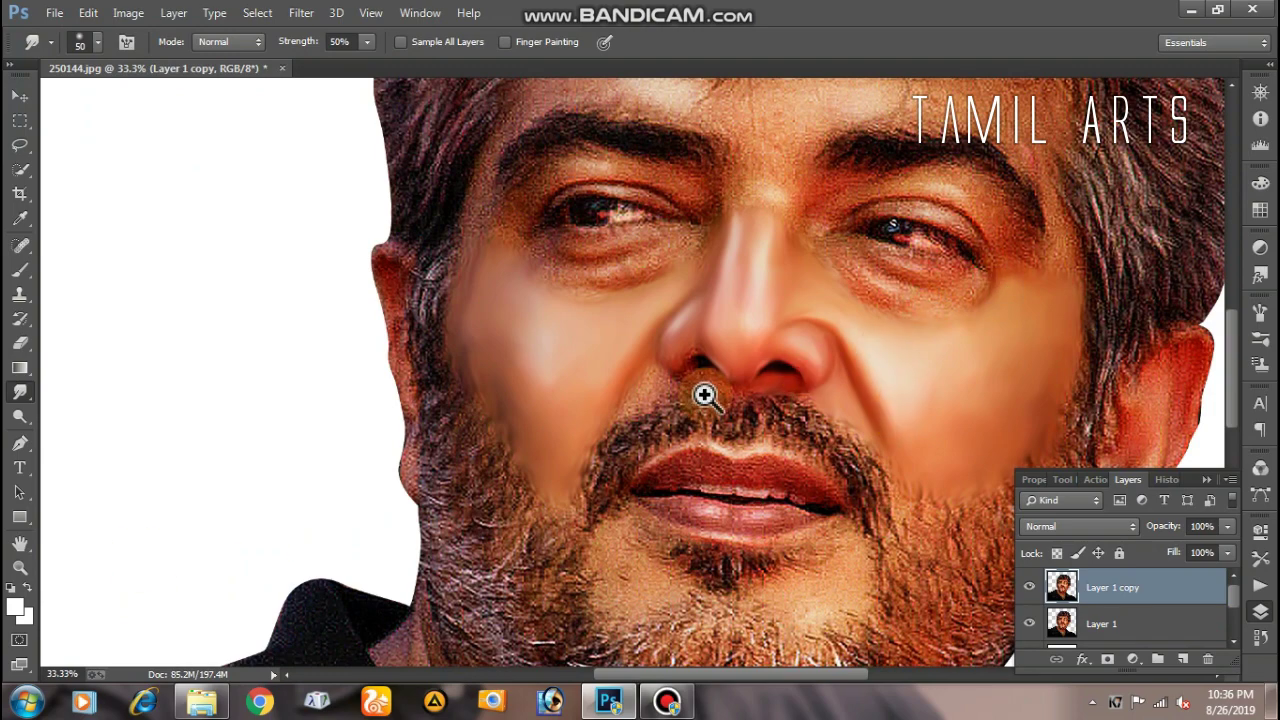
# Smudge the nostril's dark edge and the surrounding skin soft at close zoom
pyautogui.keyDown('ctrl'); pyautogui.click(704, 395); pyautogui.keyUp('ctrl')
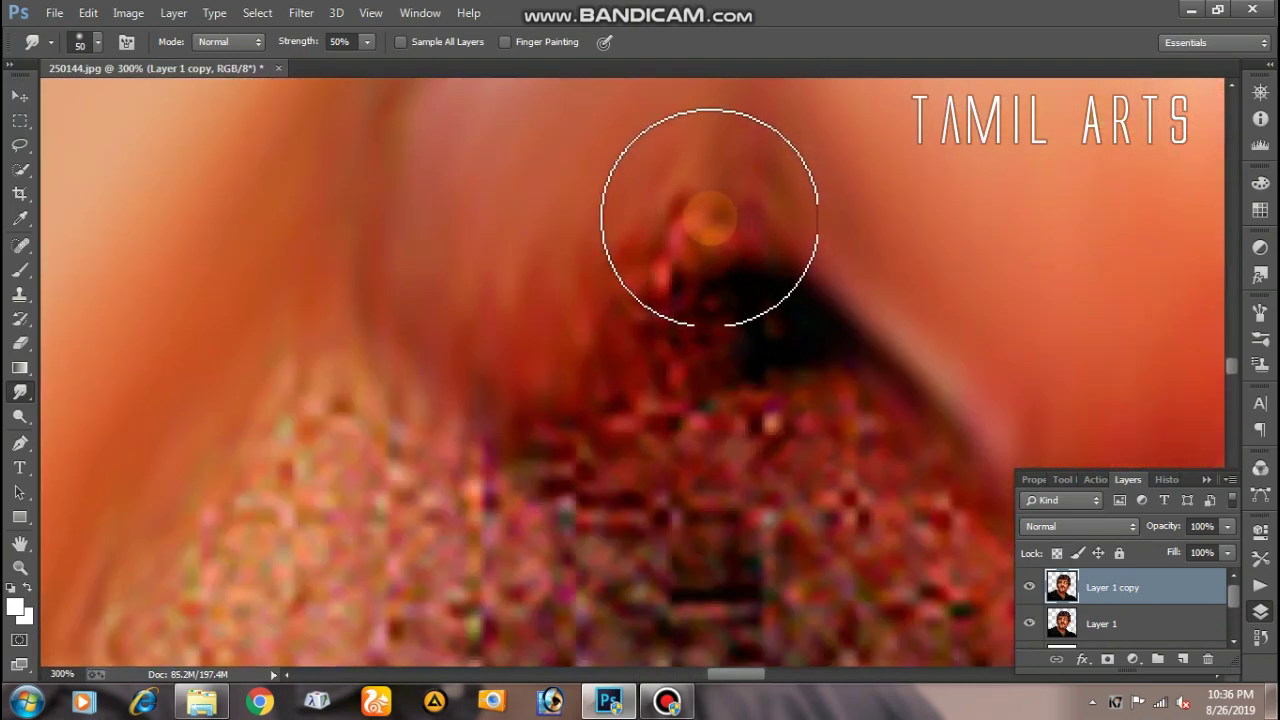
pyautogui.moveTo(709, 223)
pyautogui.mouseDown()
pyautogui.moveTo(795, 335)
pyautogui.moveTo(731, 331)
pyautogui.moveTo(666, 229)
pyautogui.moveTo(674, 171)
pyautogui.moveTo(617, 273)
pyautogui.moveTo(651, 200)
pyautogui.moveTo(434, 263)
pyautogui.moveTo(394, 186)
pyautogui.moveTo(431, 340)
pyautogui.moveTo(400, 157)
pyautogui.mouseUp()
pyautogui.moveTo(784, 396)
pyautogui.mouseDown()
pyautogui.moveTo(614, 286)
pyautogui.moveTo(771, 357)
pyautogui.moveTo(603, 362)
pyautogui.moveTo(403, 283)
pyautogui.moveTo(580, 386)
pyautogui.moveTo(786, 371)
pyautogui.mouseUp()
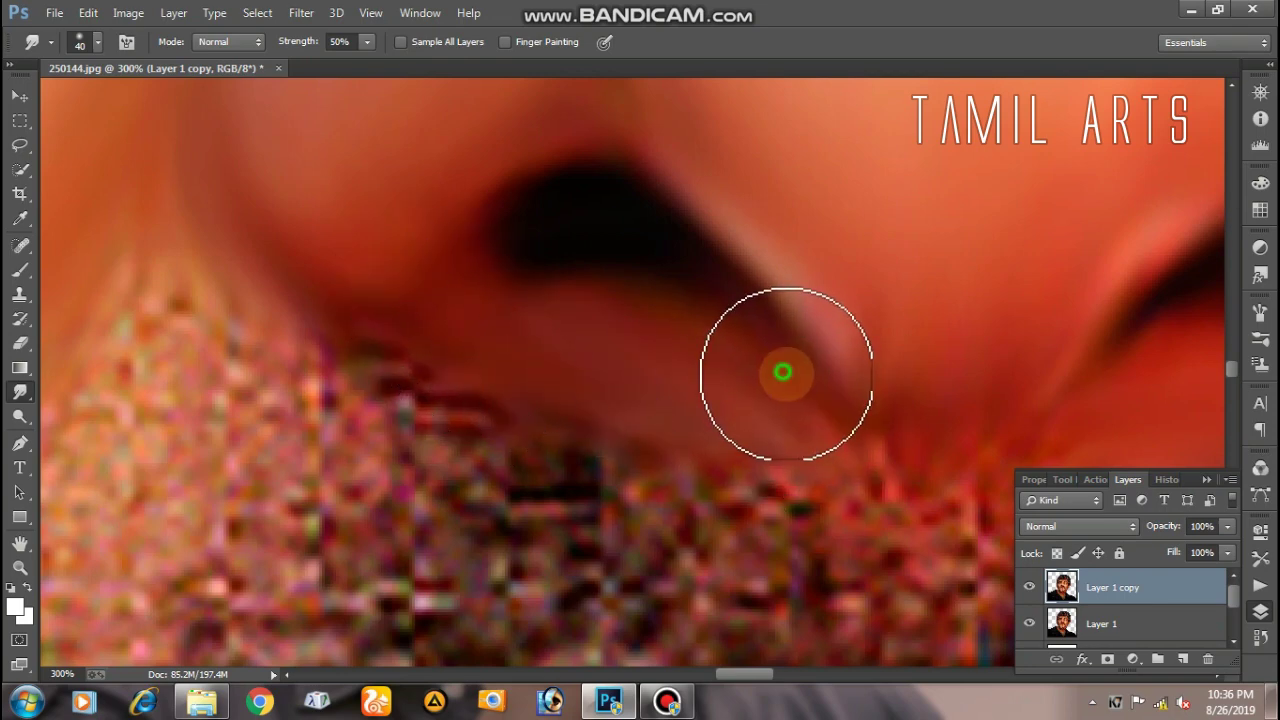
pyautogui.scroll(-2, 786, 371)
pyautogui.moveTo(980, 263); pyautogui.dragTo(788, 320)
pyautogui.scroll(-2, 808, 366)
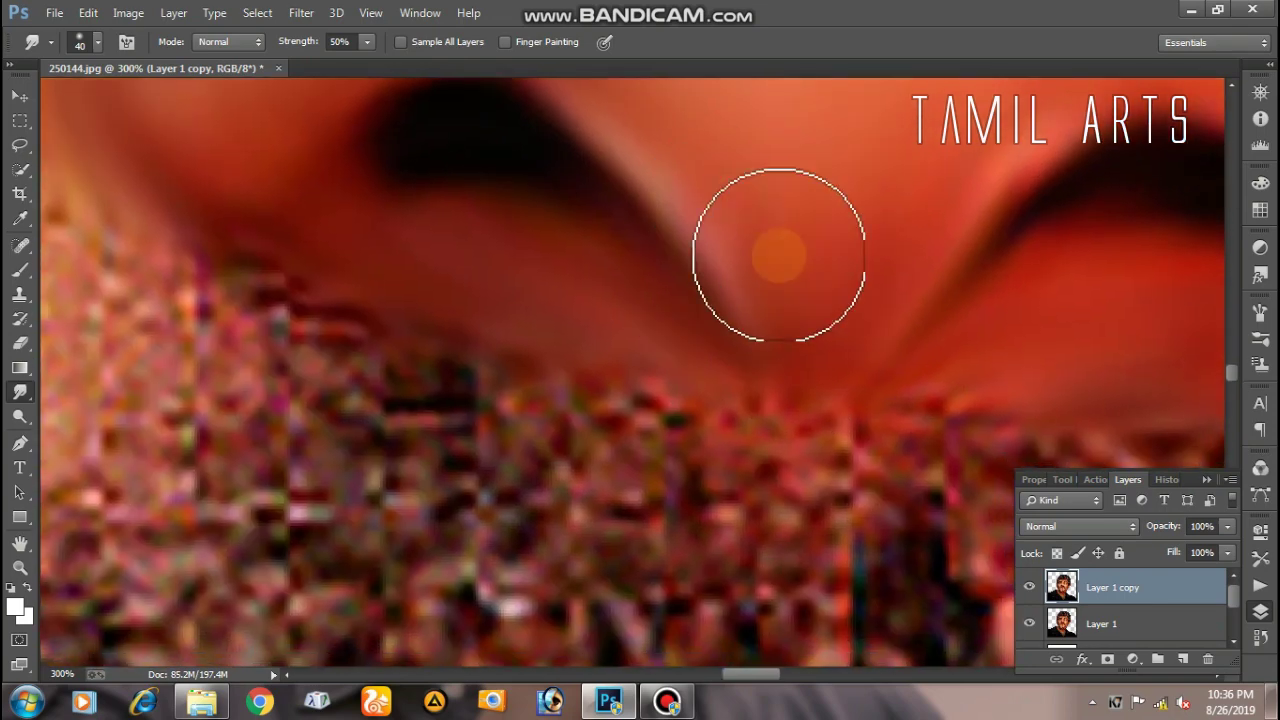
pyautogui.scroll(-2, 900, 155)
pyautogui.moveTo(371, 214); pyautogui.dragTo(600, 190)
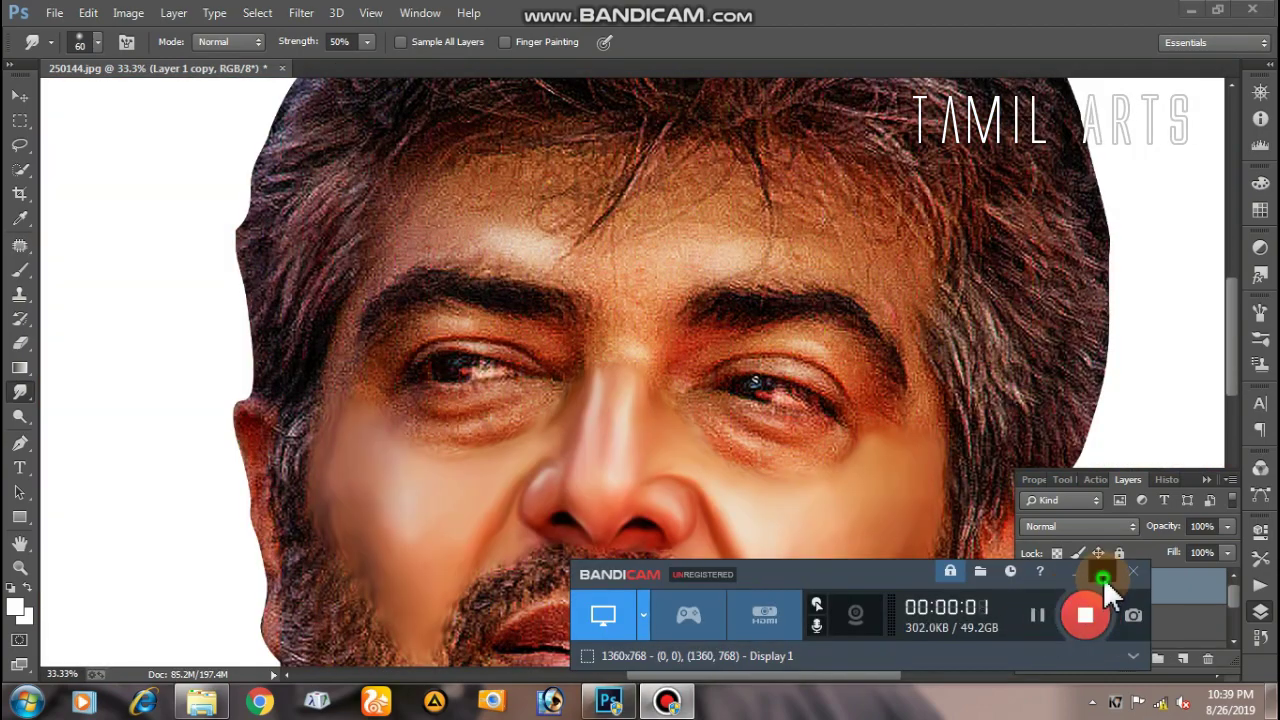
# Minimize the Bandicam control window and zoom in on the eyes and nose bridge
pyautogui.click(1102, 574)
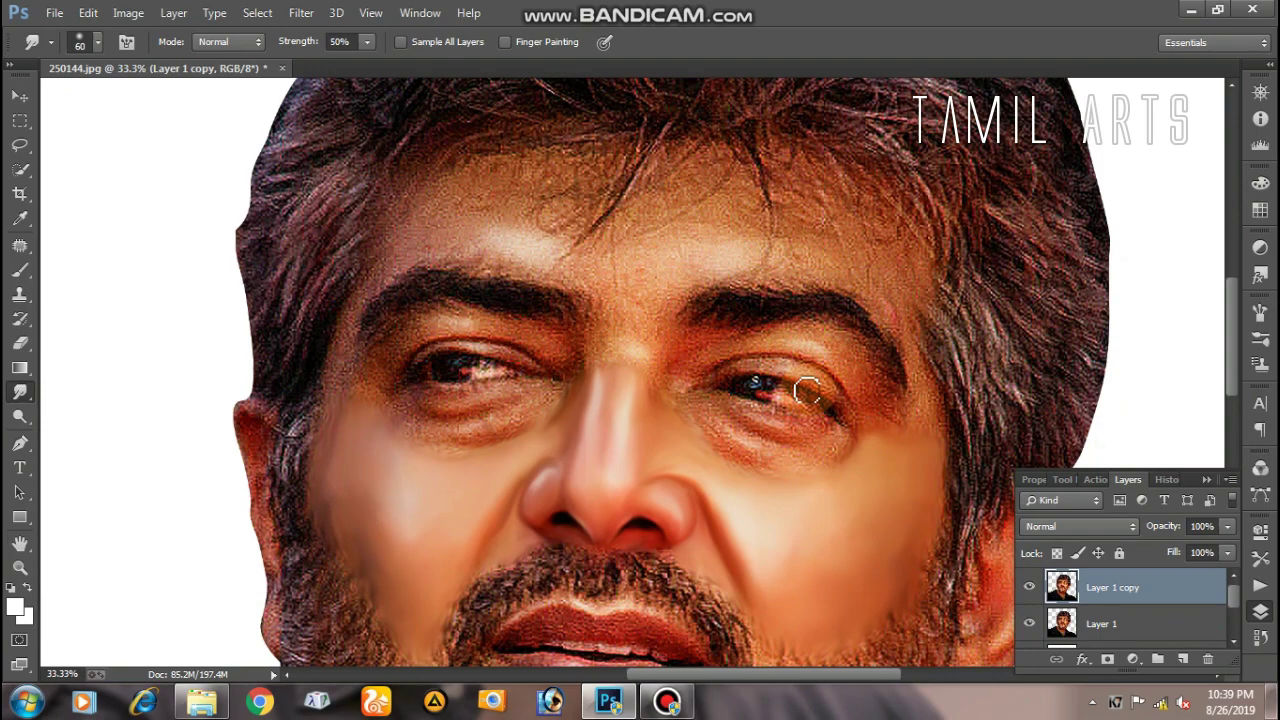
pyautogui.keyDown('ctrl'); pyautogui.click(767, 421); pyautogui.keyUp('ctrl')
pyautogui.keyDown('ctrl'); pyautogui.click(623, 423); pyautogui.keyUp('ctrl')
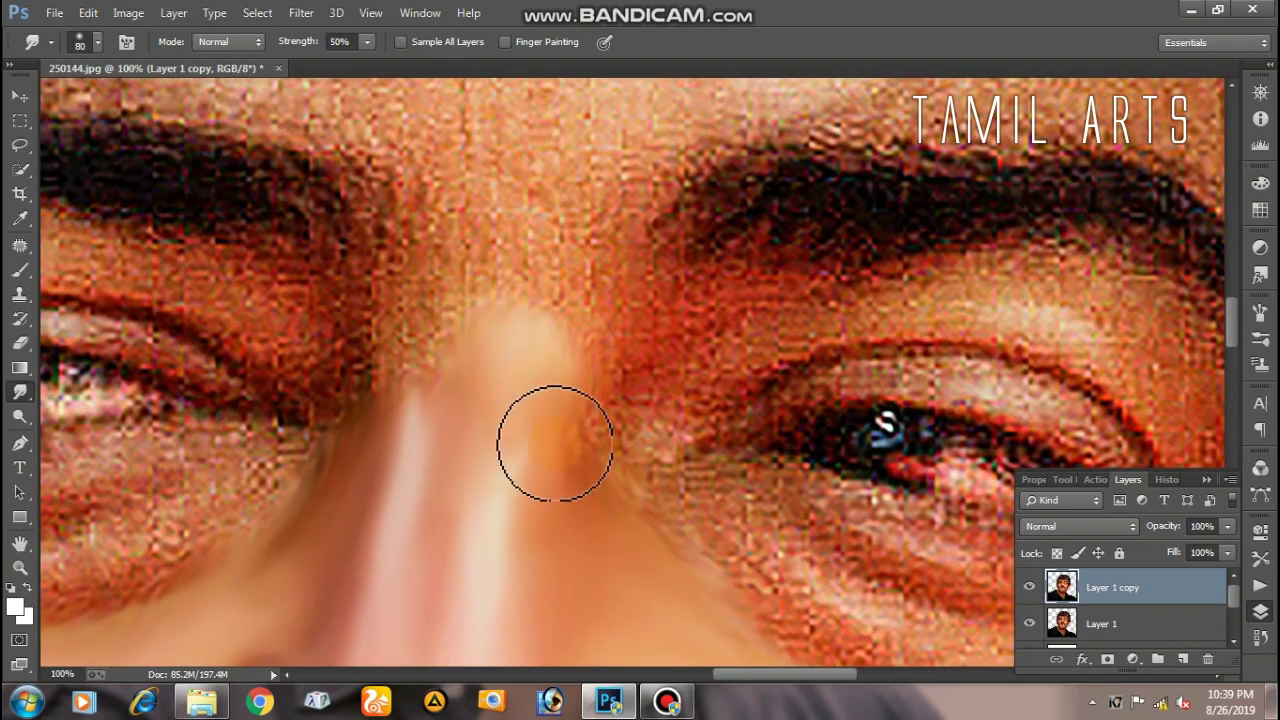
# Smudge the nose bridge and the brow skin toward the right-hand eye's inner corner
pyautogui.moveTo(435, 313)
pyautogui.mouseDown()
pyautogui.moveTo(571, 294)
pyautogui.moveTo(577, 415)
pyautogui.mouseUp()
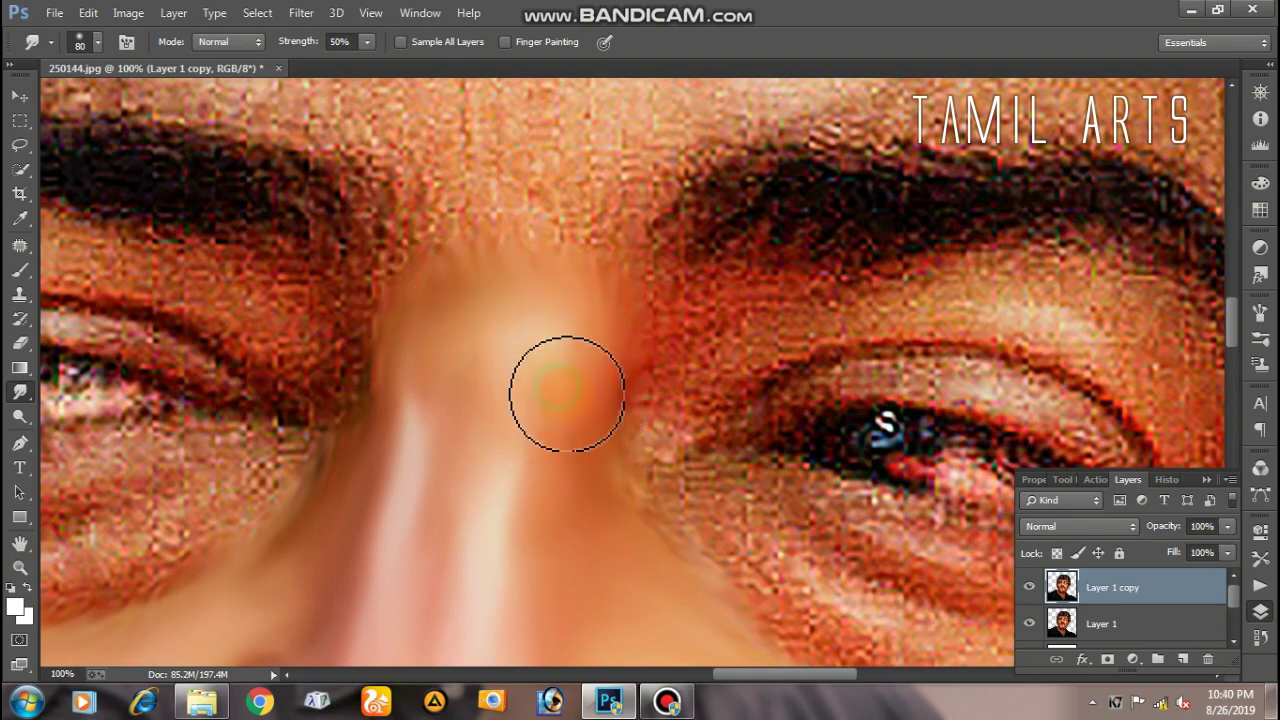
pyautogui.moveTo(638, 472); pyautogui.dragTo(583, 402)
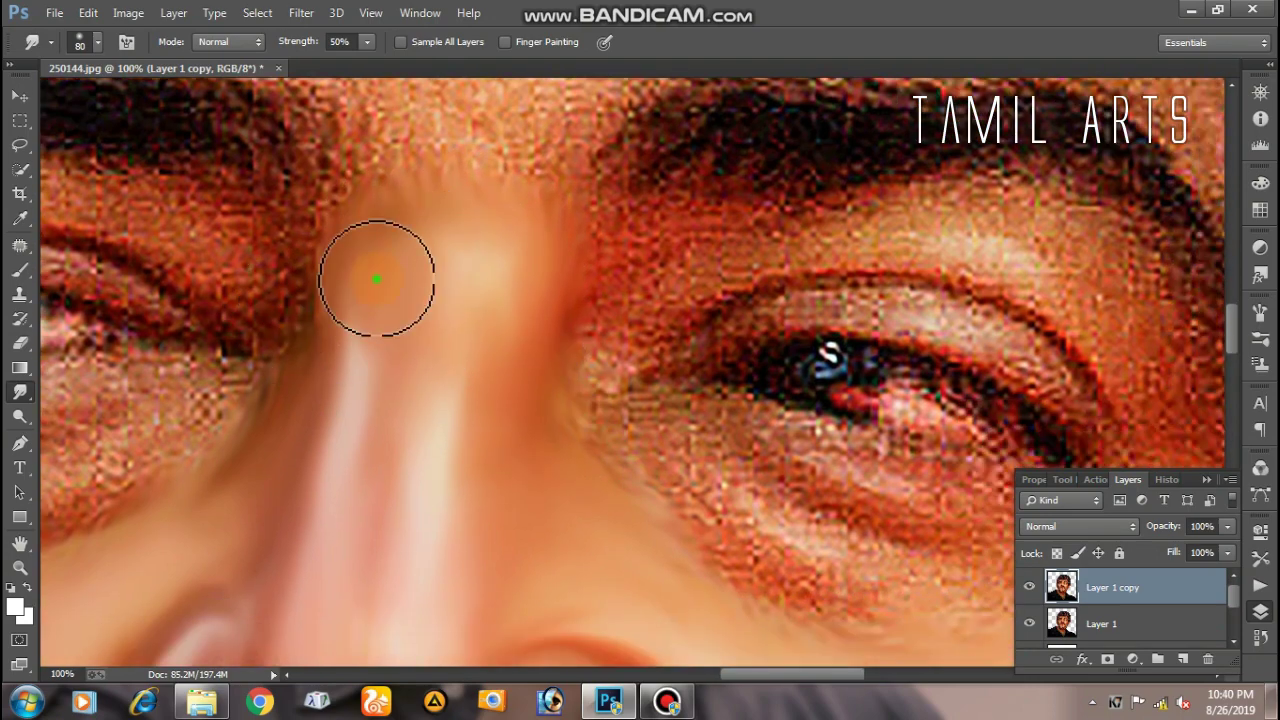
pyautogui.moveTo(850, 286); pyautogui.dragTo(743, 271)
pyautogui.moveTo(1007, 394); pyautogui.dragTo(963, 293)
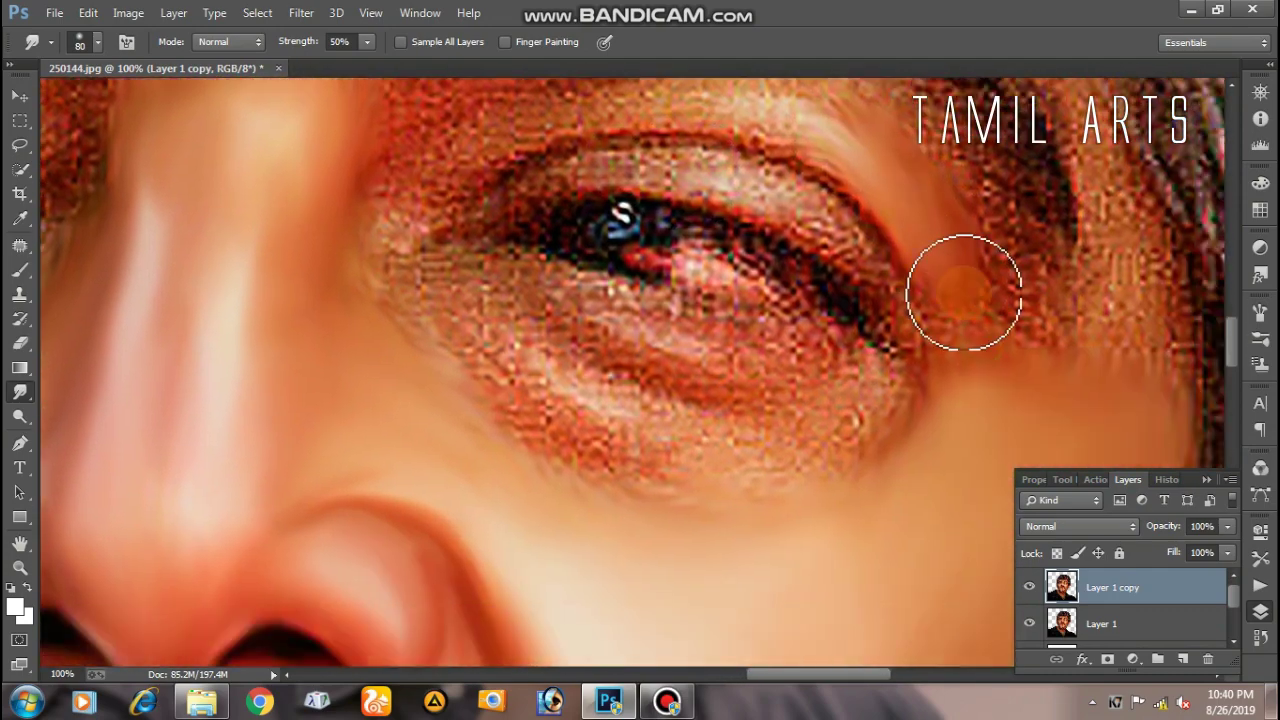
pyautogui.moveTo(941, 206)
pyautogui.mouseDown()
pyautogui.moveTo(991, 286)
pyautogui.moveTo(983, 252)
pyautogui.moveTo(1110, 365)
pyautogui.mouseUp()
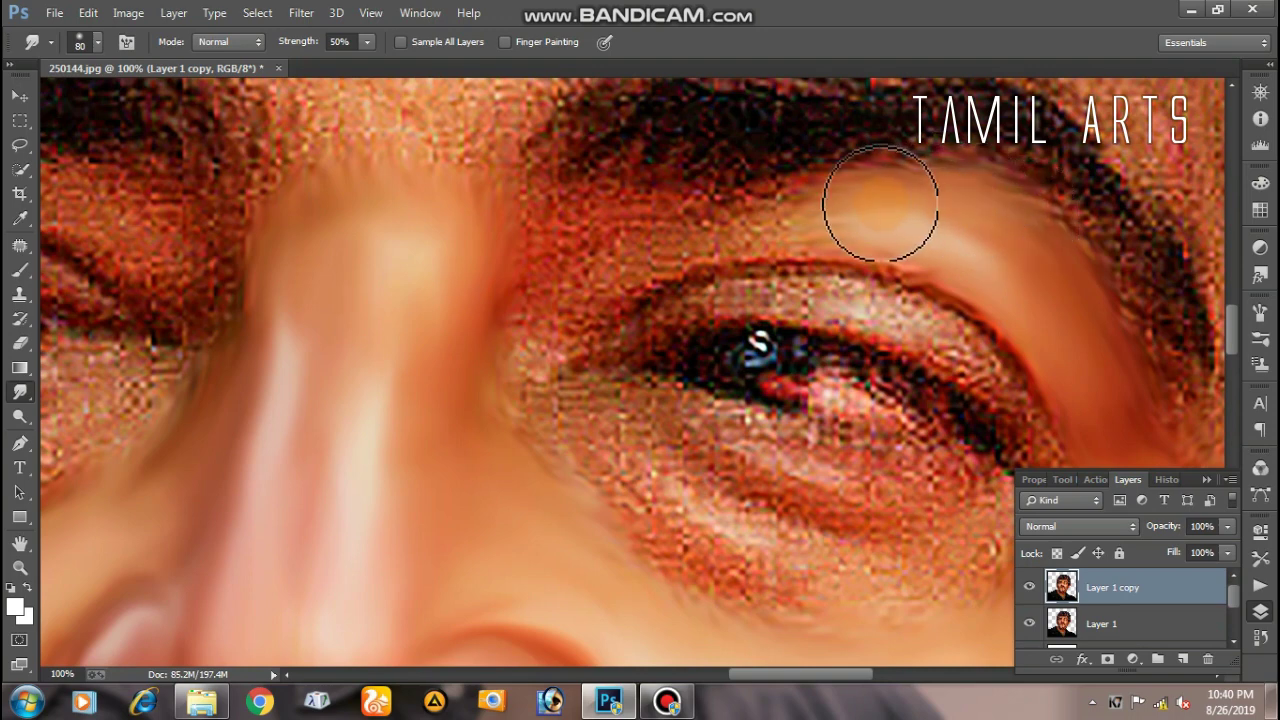
pyautogui.moveTo(880, 204)
pyautogui.mouseDown()
pyautogui.moveTo(600, 264)
pyautogui.moveTo(529, 234)
pyautogui.moveTo(623, 229)
pyautogui.moveTo(594, 309)
pyautogui.moveTo(550, 289)
pyautogui.moveTo(523, 294)
pyautogui.moveTo(491, 346)
pyautogui.moveTo(535, 293)
pyautogui.moveTo(448, 243)
pyautogui.mouseUp()
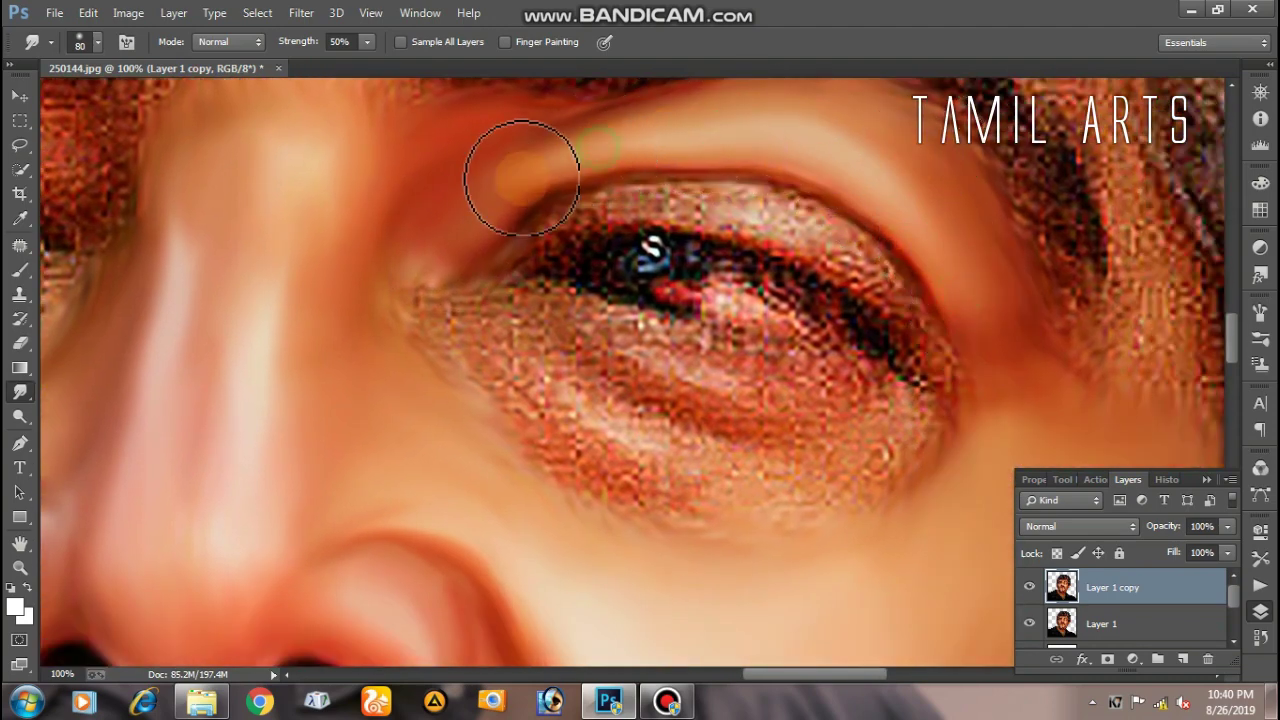
pyautogui.moveTo(491, 206); pyautogui.dragTo(396, 122)
# Set the Smudge brush to size 60 and frame the right-hand eye
pyautogui.click(666, 700)
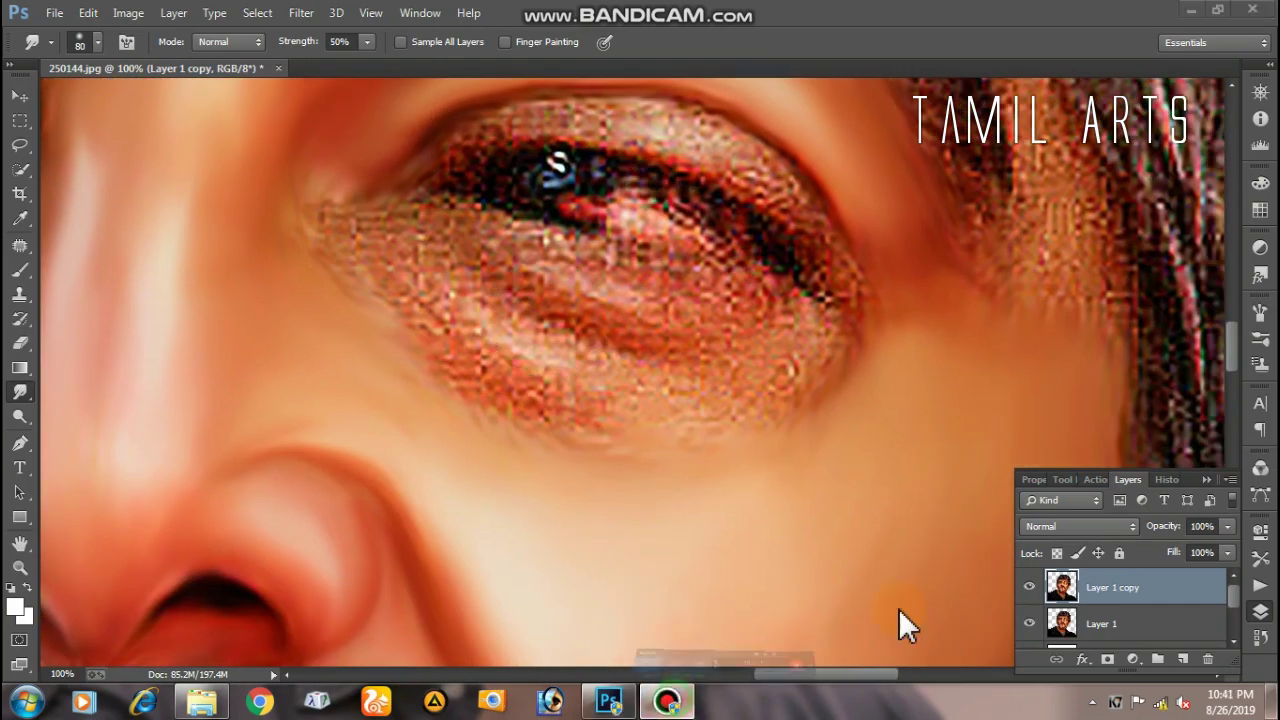
pyautogui.click(441, 568)
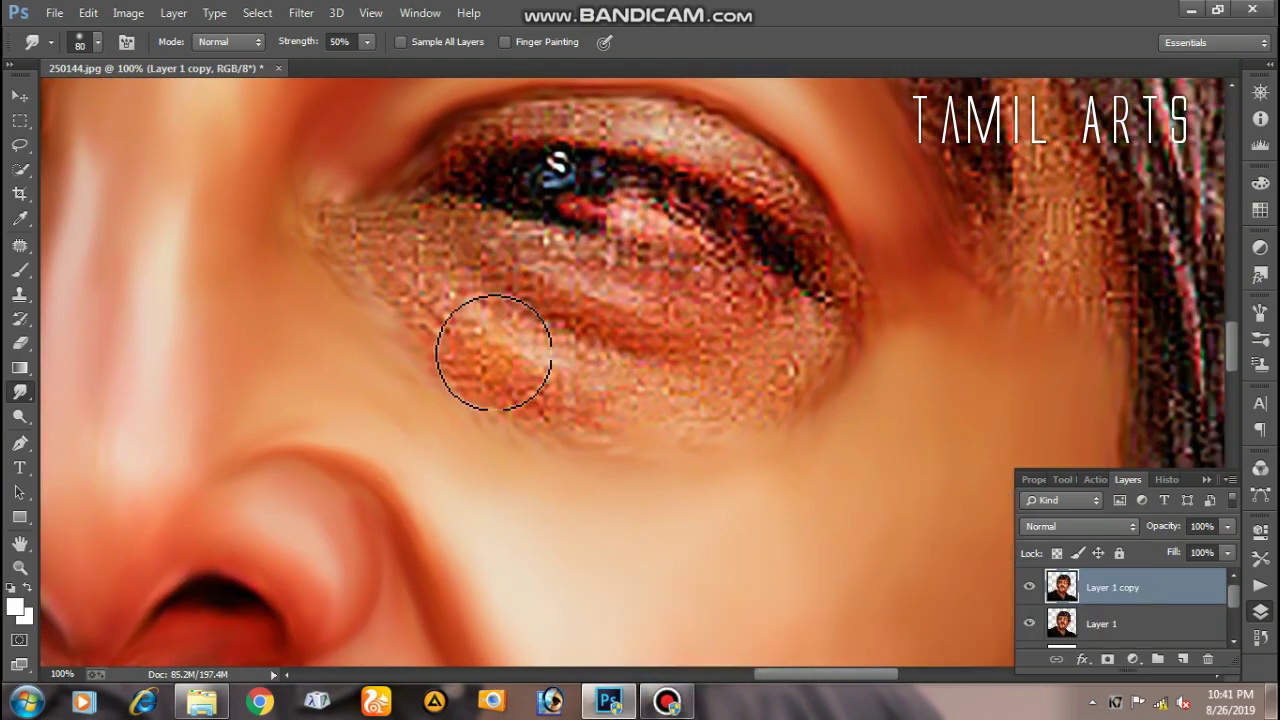
pyautogui.scroll(2, 601, 243)
pyautogui.press('[')
pyautogui.press('[')
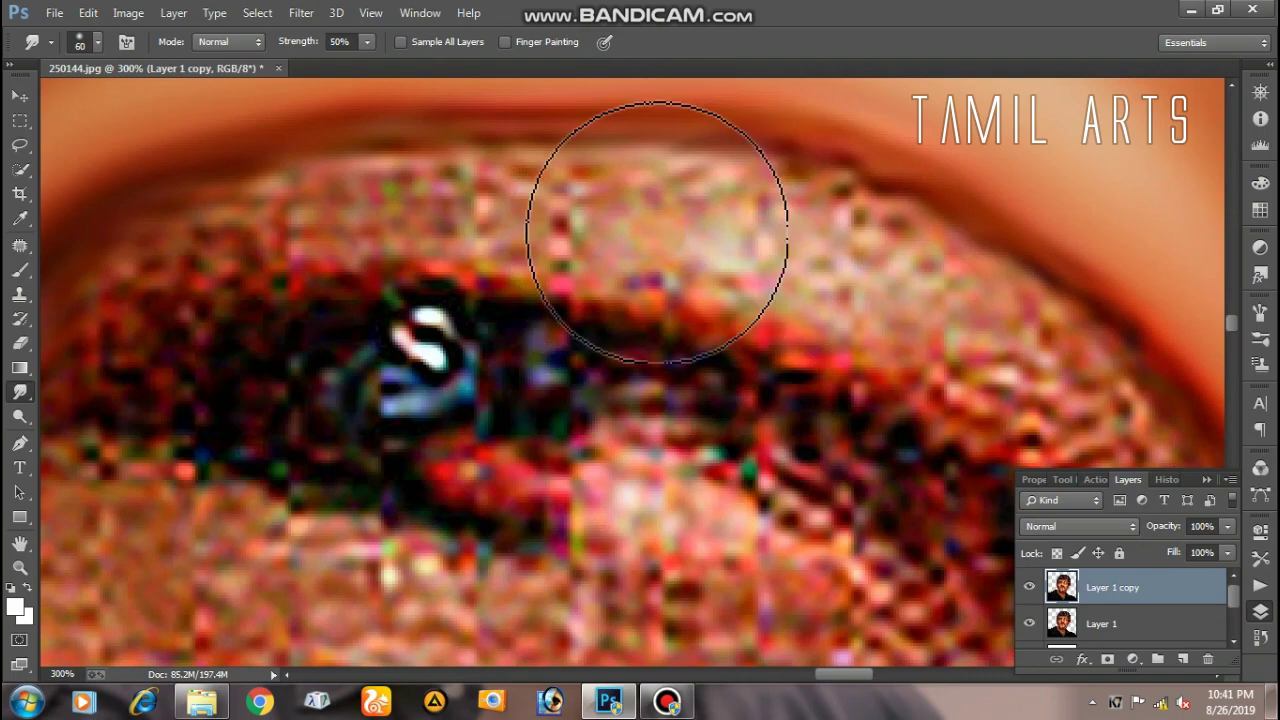
pyautogui.press('[')
pyautogui.moveTo(800, 214)
pyautogui.mouseDown()
pyautogui.moveTo(586, 214)
pyautogui.moveTo(791, 271)
pyautogui.moveTo(749, 223)
pyautogui.moveTo(780, 258)
pyautogui.moveTo(729, 251)
pyautogui.moveTo(871, 400)
pyautogui.mouseUp()
# Smudge the noisy upper eyelid skin of the right-hand eye smooth
pyautogui.moveTo(418, 124)
pyautogui.mouseDown()
pyautogui.moveTo(643, 314)
pyautogui.moveTo(493, 248)
pyautogui.mouseUp()
pyautogui.moveTo(622, 243)
pyautogui.mouseDown()
pyautogui.moveTo(563, 206)
pyautogui.moveTo(871, 300)
pyautogui.mouseUp()
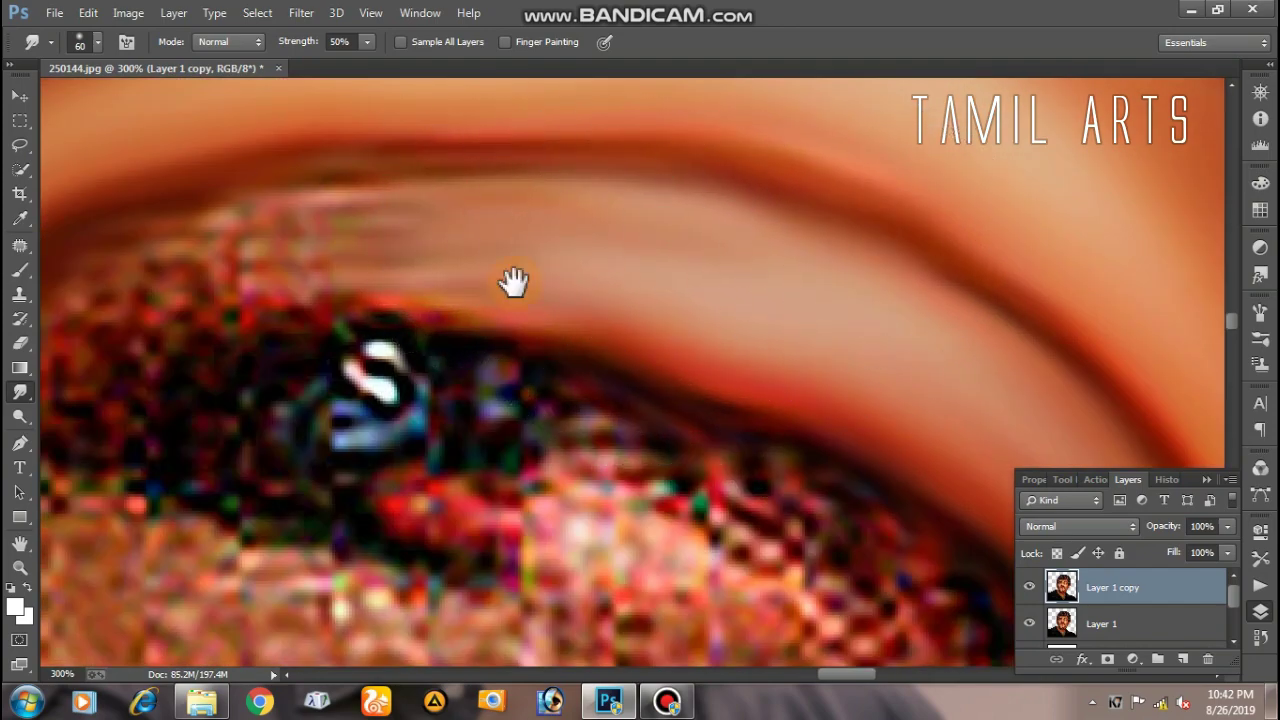
pyautogui.moveTo(514, 280); pyautogui.dragTo(739, 260)
pyautogui.moveTo(428, 248)
pyautogui.mouseDown()
pyautogui.moveTo(429, 229)
pyautogui.moveTo(220, 337)
pyautogui.moveTo(237, 371)
pyautogui.mouseUp()
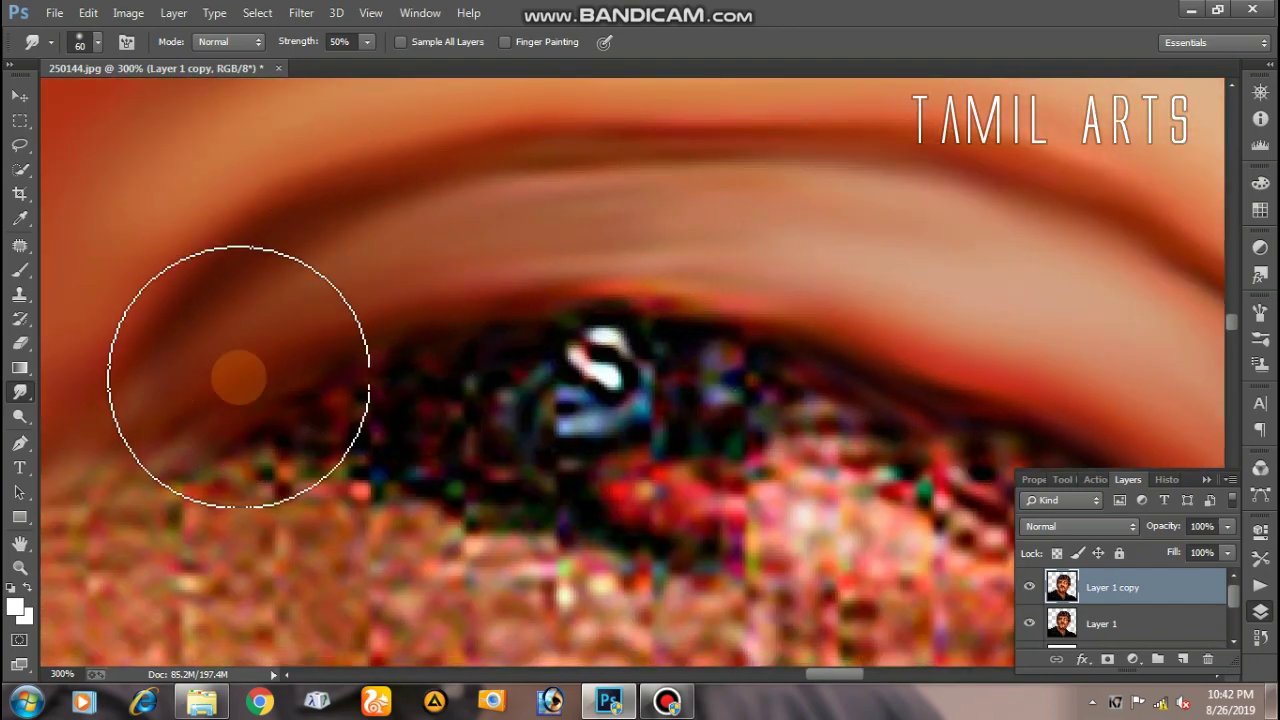
pyautogui.moveTo(625, 250)
pyautogui.mouseDown()
pyautogui.moveTo(957, 309)
pyautogui.moveTo(666, 206)
pyautogui.mouseUp()
pyautogui.scroll(-5, 557, 334)
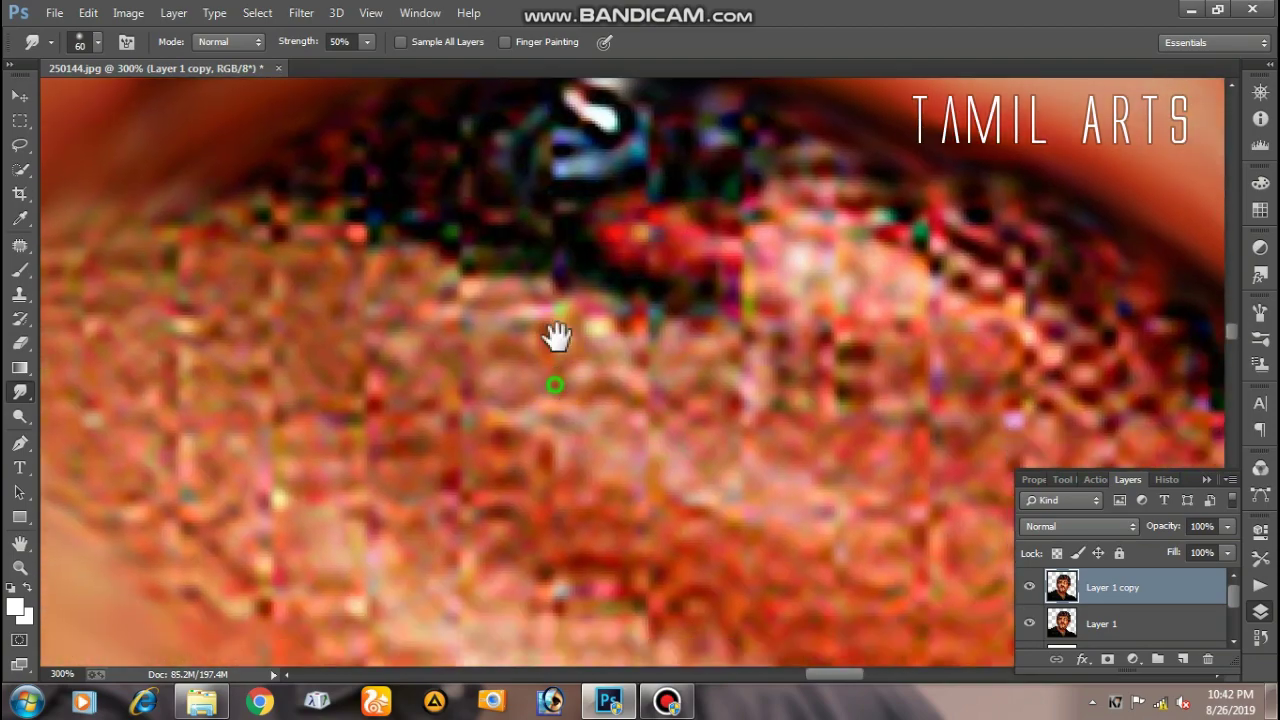
# Zoom to 200% and smooth the eyelid streak and crease band under the eye
pyautogui.keyDown('alt'); pyautogui.click(699, 393); pyautogui.keyUp('alt')
pyautogui.keyDown('alt'); pyautogui.click(699, 393); pyautogui.keyUp('alt')
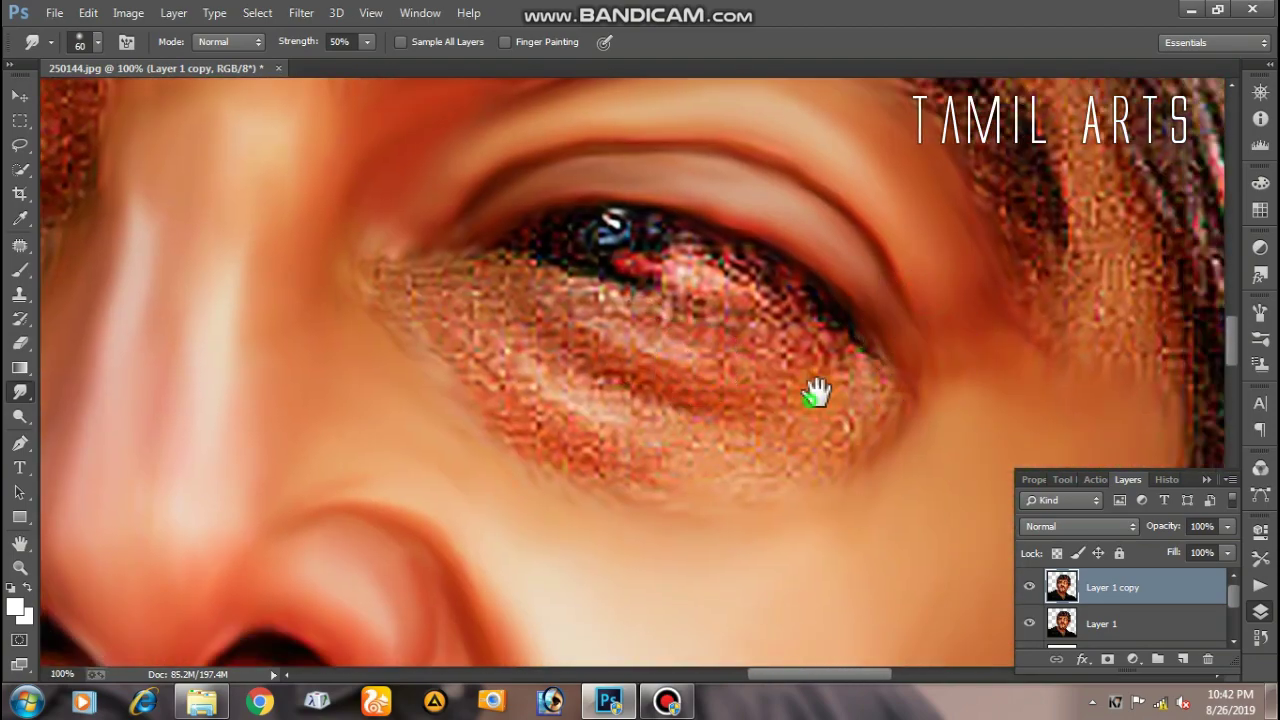
pyautogui.moveTo(815, 392); pyautogui.dragTo(847, 364)
pyautogui.hotkey('ctrl', '+')
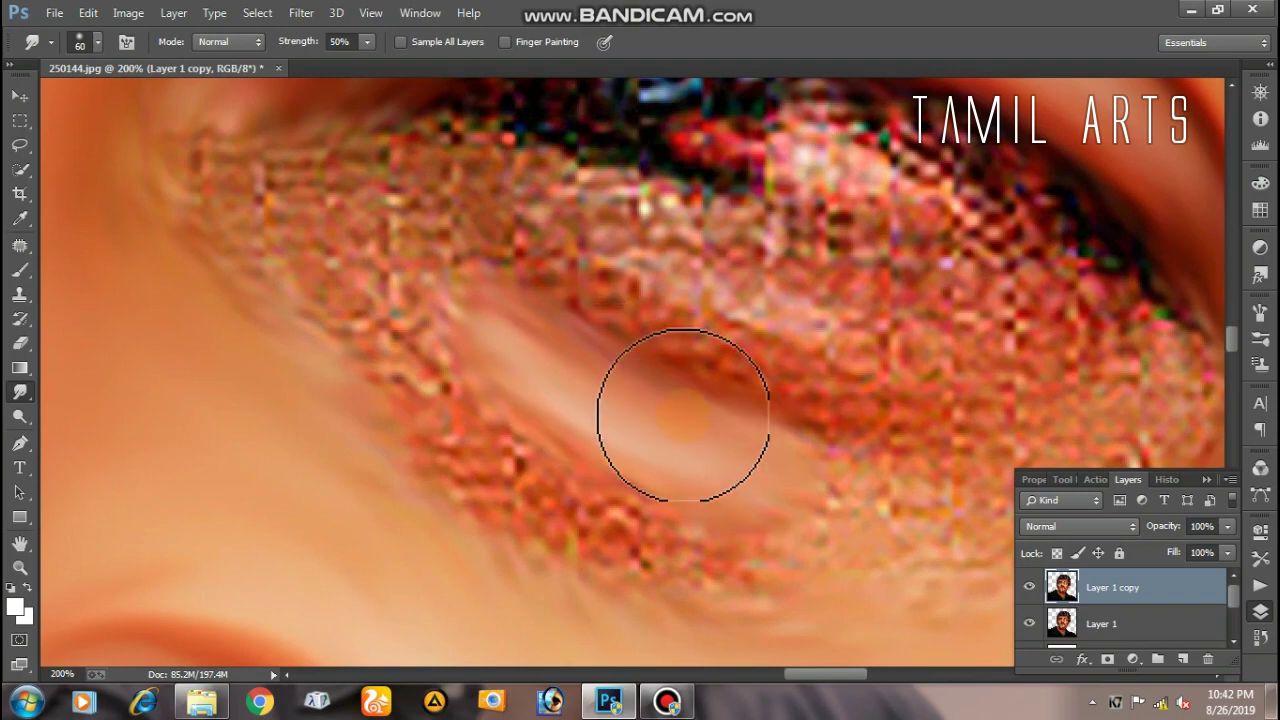
pyautogui.moveTo(683, 415); pyautogui.dragTo(423, 251)
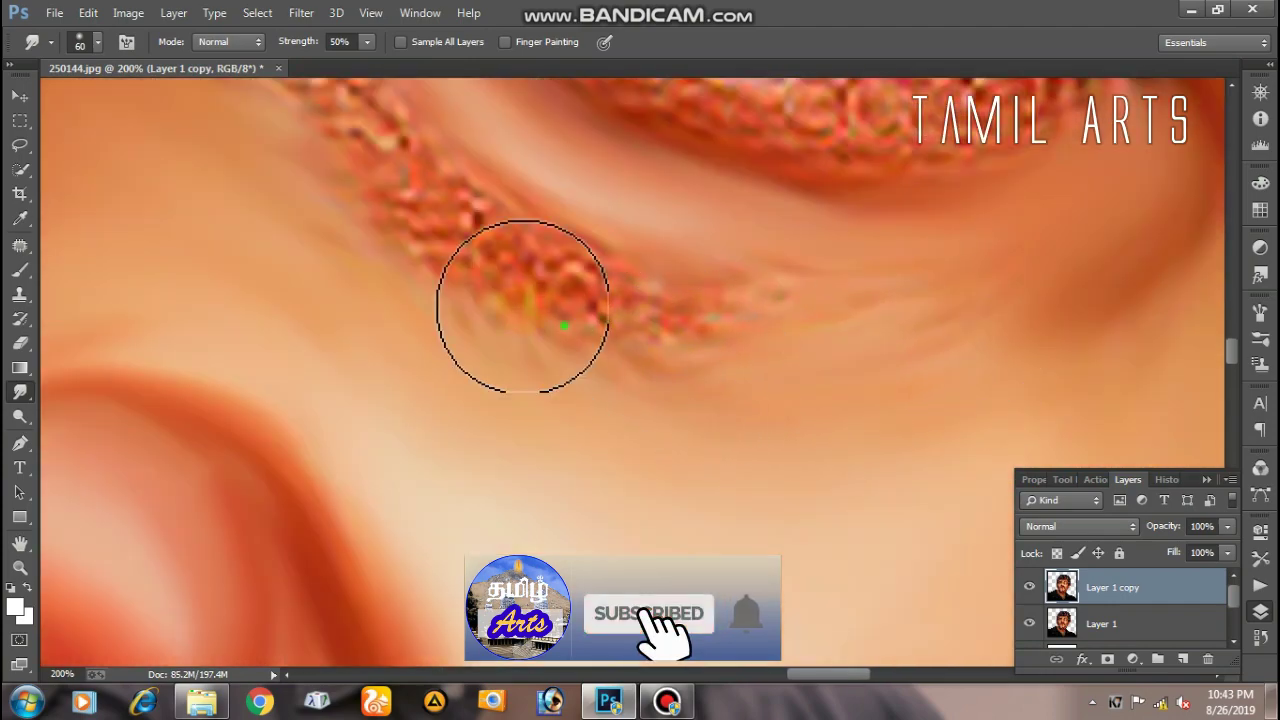
pyautogui.moveTo(521, 305)
pyautogui.mouseDown()
pyautogui.moveTo(491, 177)
pyautogui.moveTo(686, 286)
pyautogui.moveTo(989, 286)
pyautogui.moveTo(544, 257)
pyautogui.moveTo(857, 334)
pyautogui.mouseUp()
pyautogui.keyDown('alt'); pyautogui.click(848, 351); pyautogui.keyUp('alt')
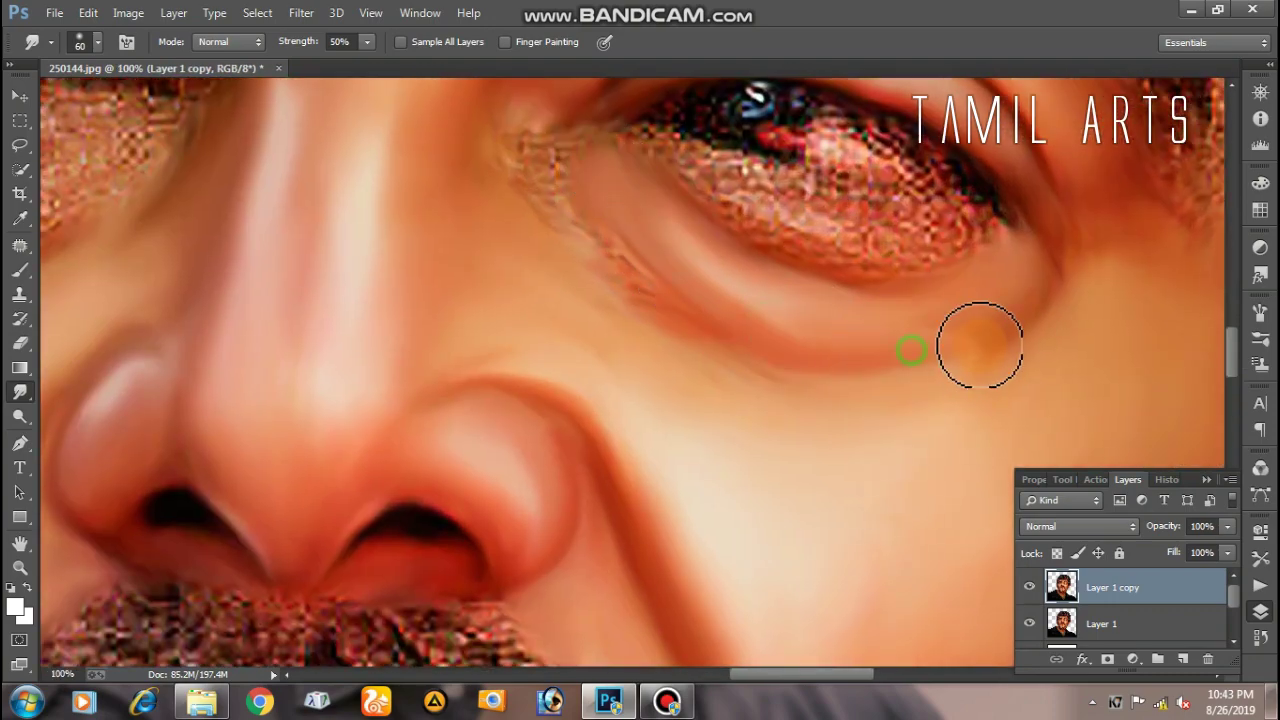
# Blend the inner eye corner into the cheek and smooth the nose bridge skin
pyautogui.moveTo(951, 345); pyautogui.dragTo(1030, 391)
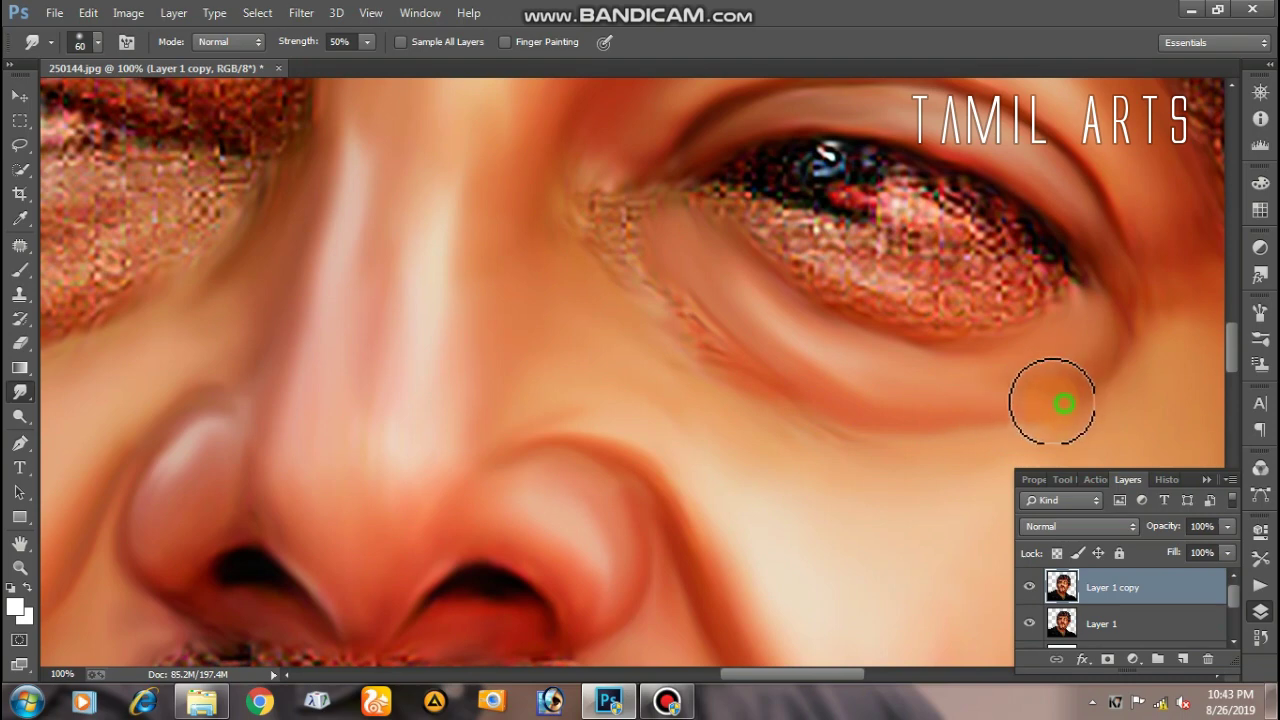
pyautogui.moveTo(757, 409); pyautogui.dragTo(803, 455)
pyautogui.moveTo(699, 209); pyautogui.dragTo(767, 369)
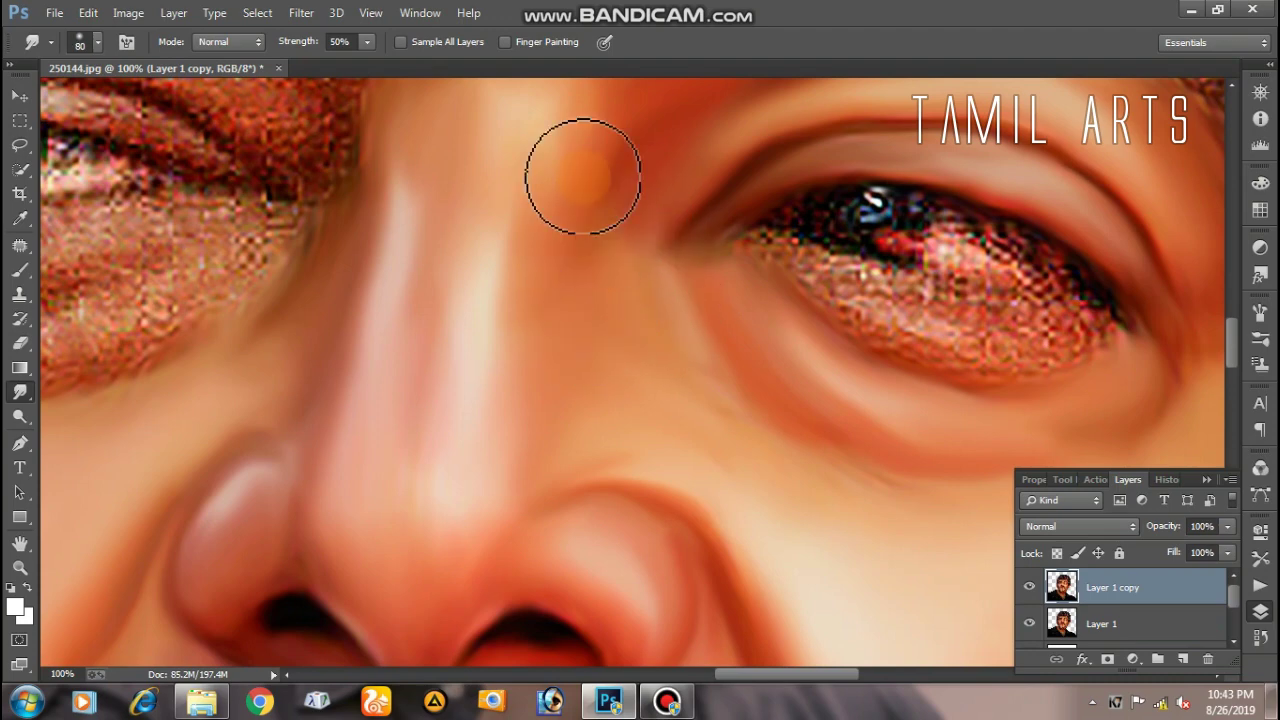
pyautogui.moveTo(537, 292); pyautogui.dragTo(558, 225)
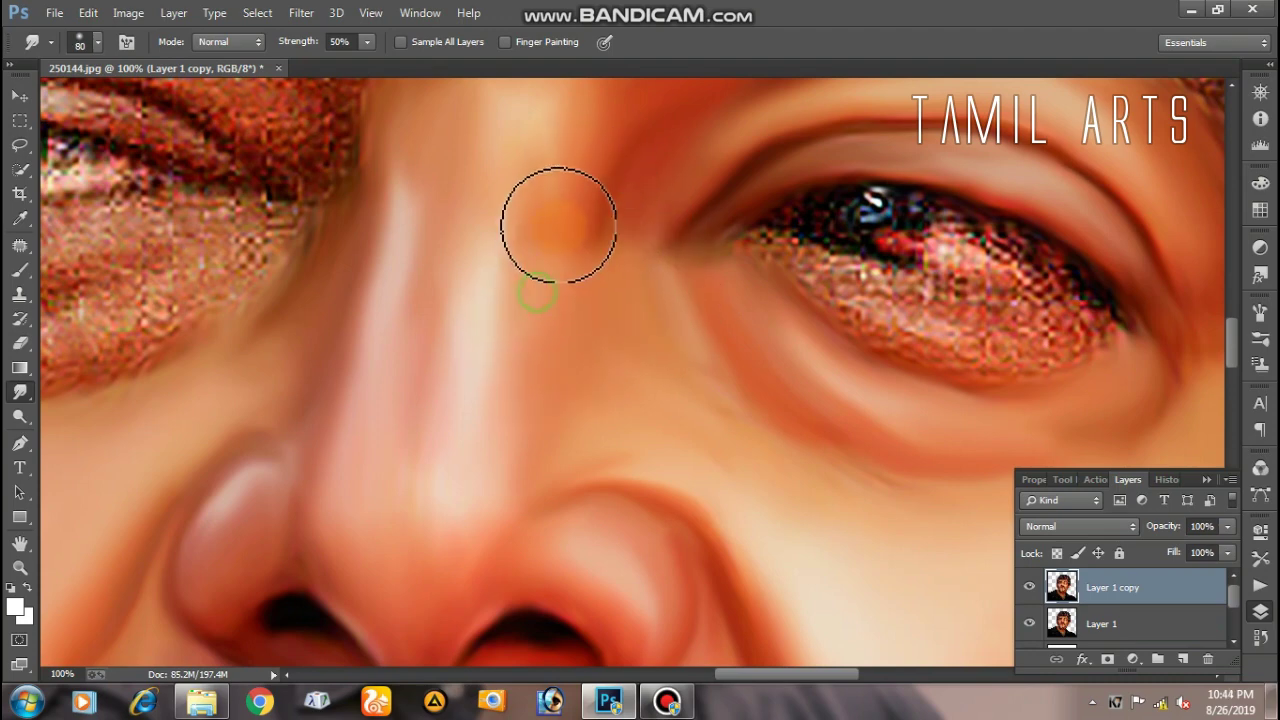
pyautogui.moveTo(537, 165)
pyautogui.mouseDown()
pyautogui.moveTo(594, 266)
pyautogui.moveTo(705, 376)
pyautogui.mouseUp()
# Zoom in and smudge the grainy lower eyelid into orange skin tones
pyautogui.scroll(-2, 731, 314)
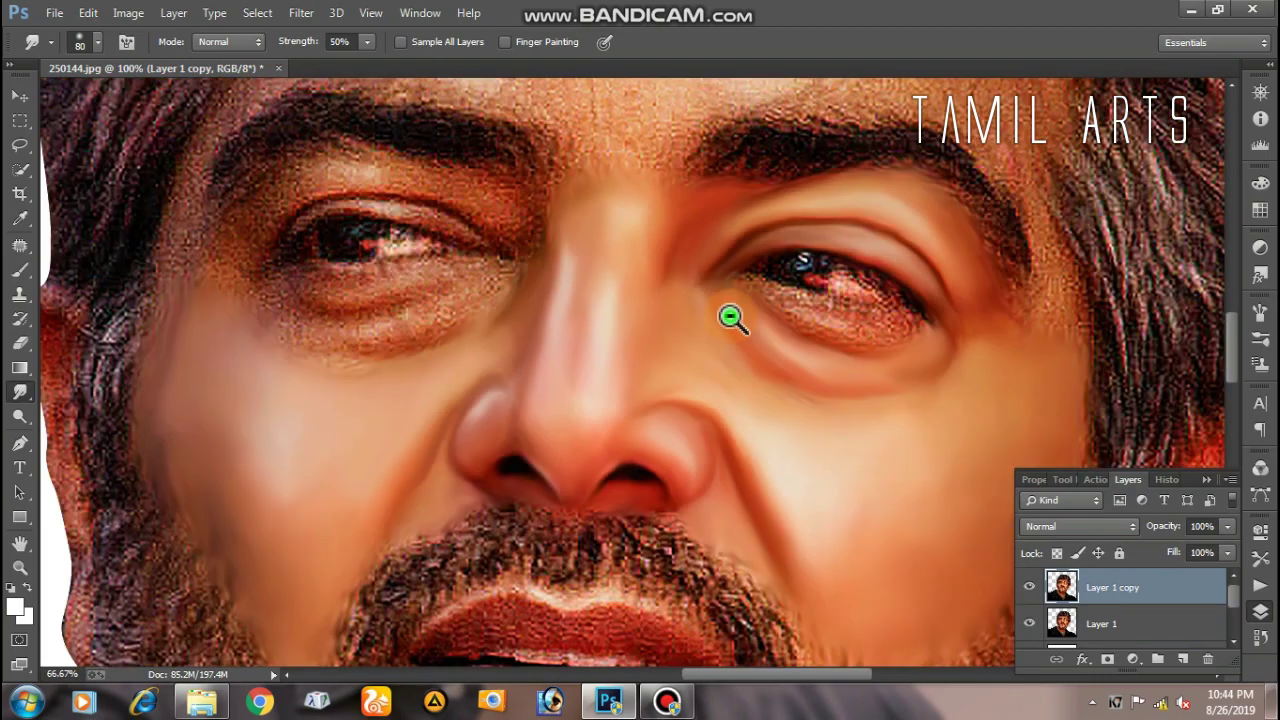
pyautogui.scroll(1, 728, 312)
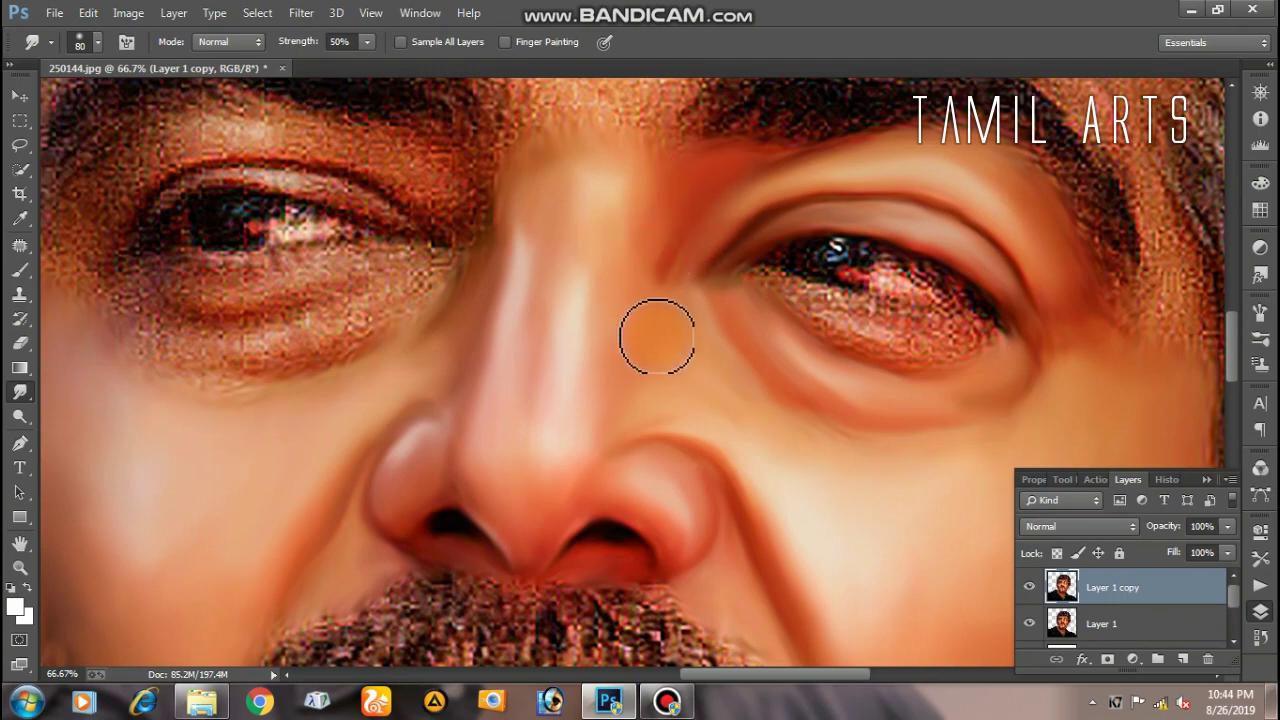
pyautogui.scroll(-3, 727, 385)
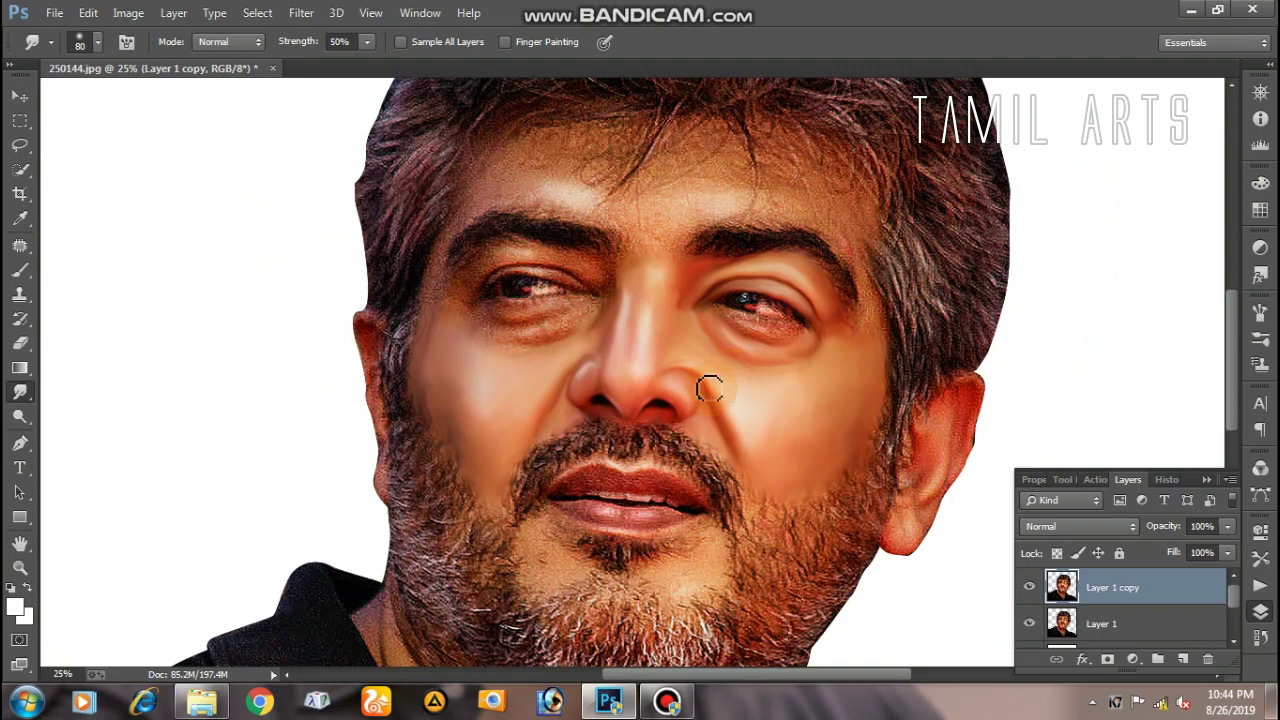
pyautogui.scroll(4, 740, 311)
pyautogui.scroll(1, 740, 311)
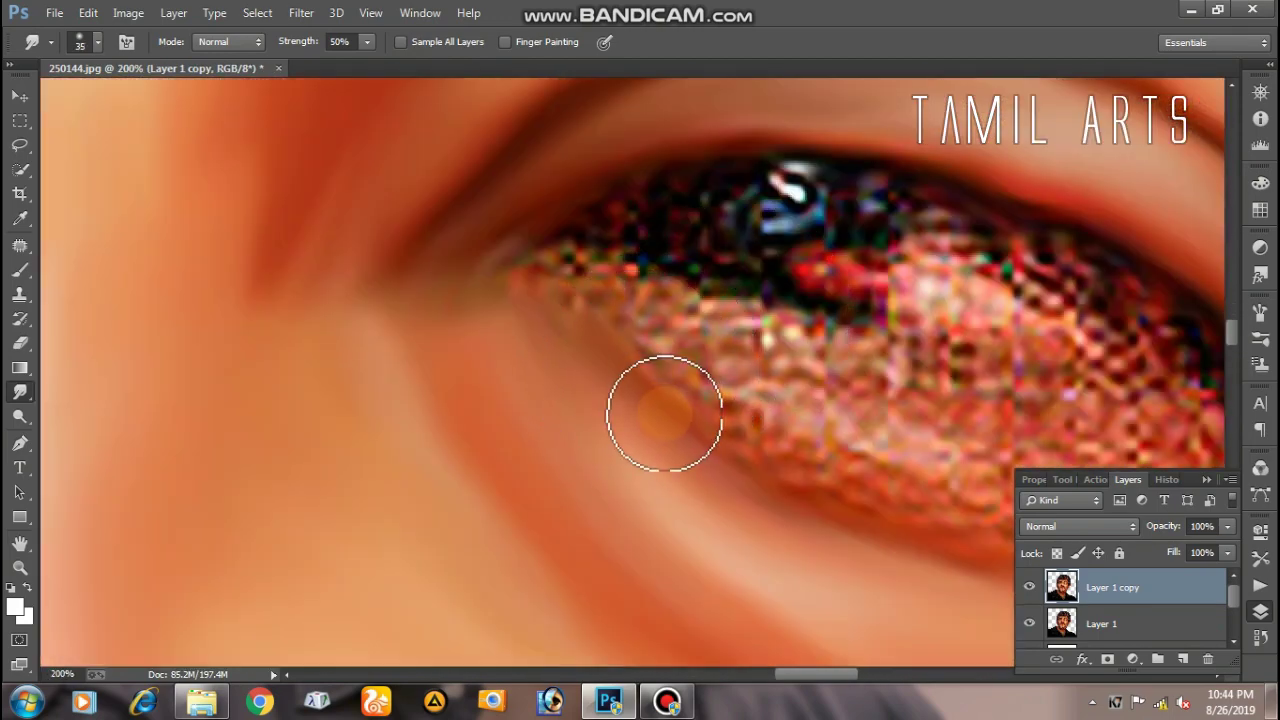
pyautogui.moveTo(580, 331); pyautogui.dragTo(808, 503)
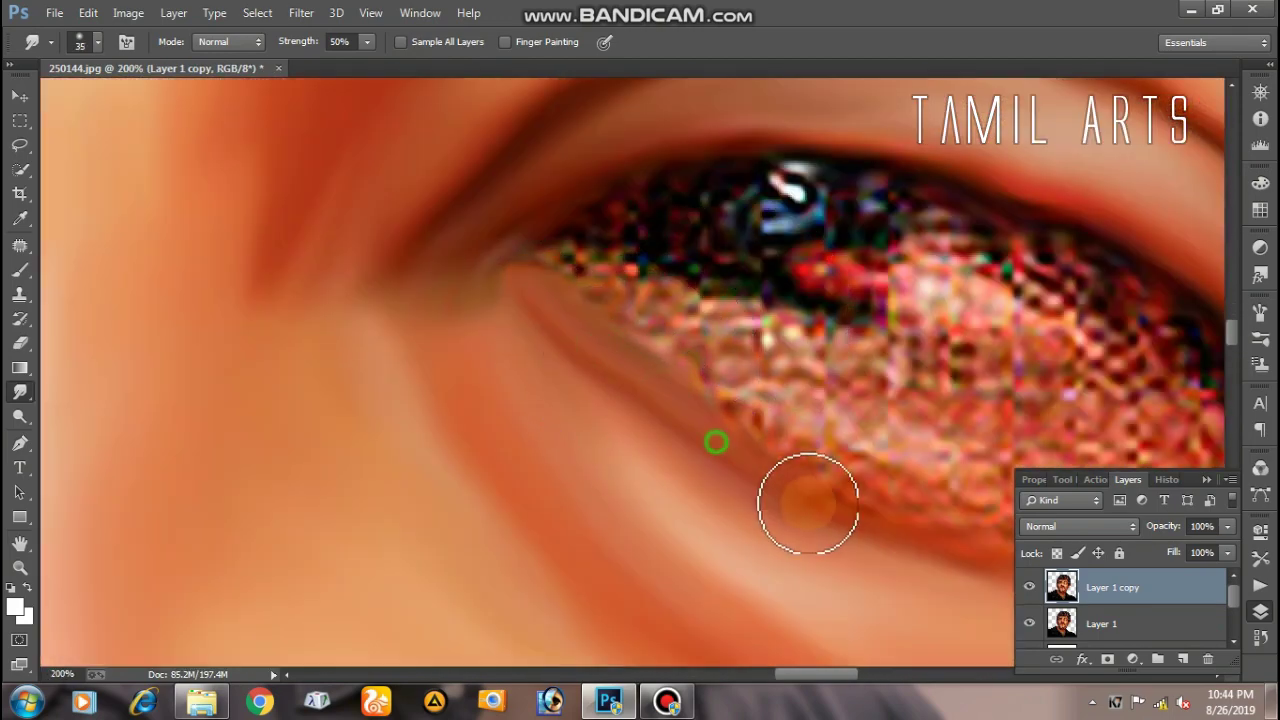
pyautogui.moveTo(547, 270); pyautogui.dragTo(666, 343)
# Smear the lower eyelid, the darker crease and the lid below the iris smooth
pyautogui.hscroll(3, 666, 343)
pyautogui.moveTo(551, 414); pyautogui.dragTo(628, 438)
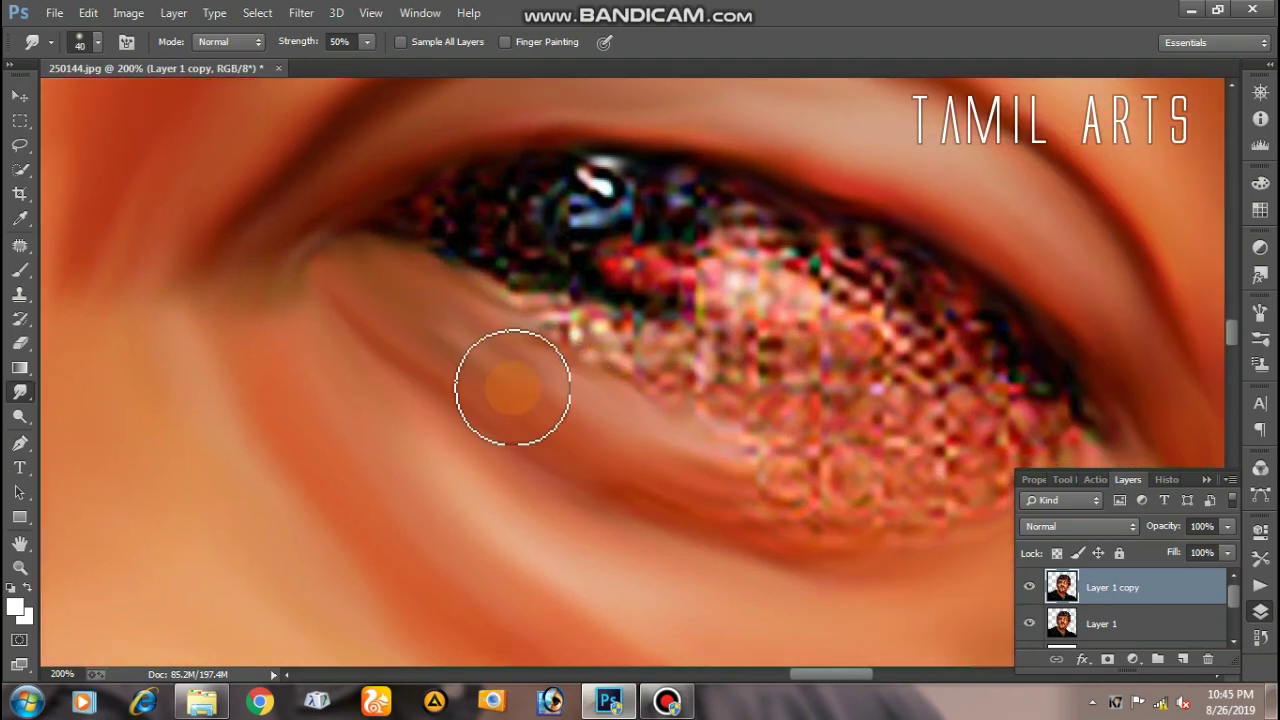
pyautogui.moveTo(514, 380)
pyautogui.mouseDown()
pyautogui.moveTo(600, 449)
pyautogui.moveTo(843, 509)
pyautogui.mouseUp()
pyautogui.moveTo(905, 440)
pyautogui.mouseDown()
pyautogui.moveTo(885, 440)
pyautogui.moveTo(894, 429)
pyautogui.mouseUp()
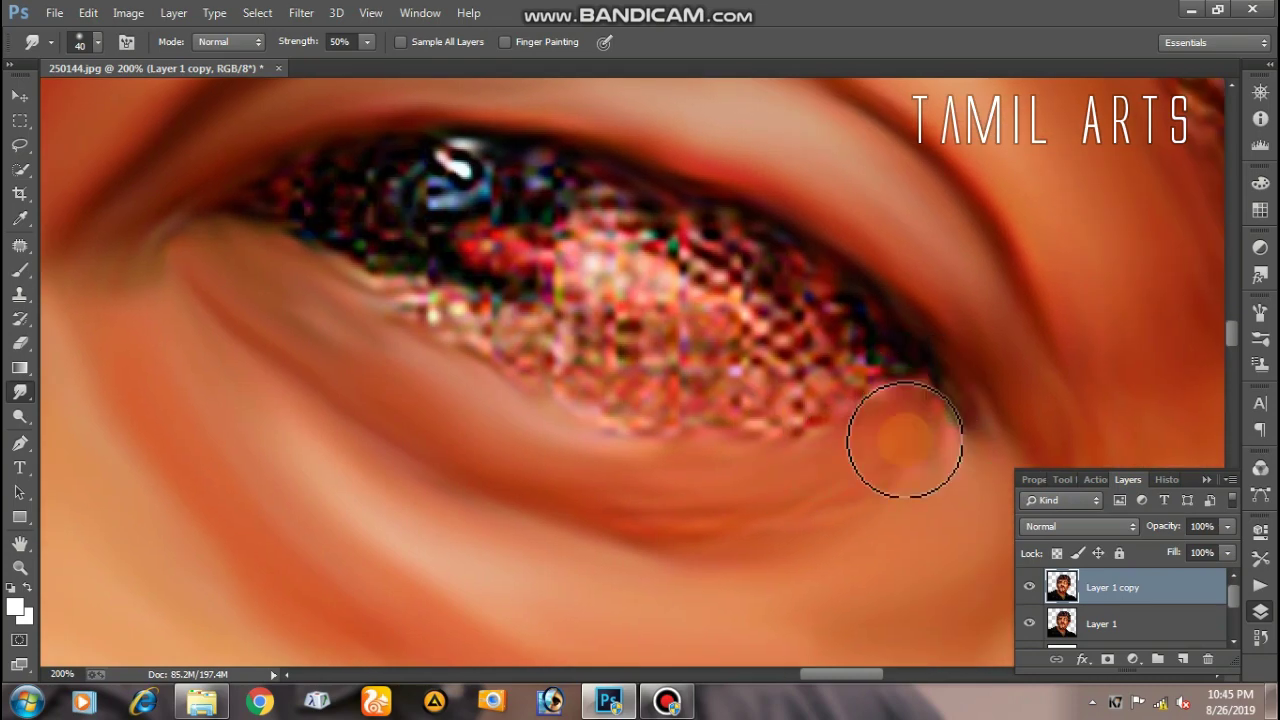
pyautogui.moveTo(734, 521)
pyautogui.mouseDown()
pyautogui.moveTo(509, 486)
pyautogui.moveTo(409, 423)
pyautogui.mouseUp()
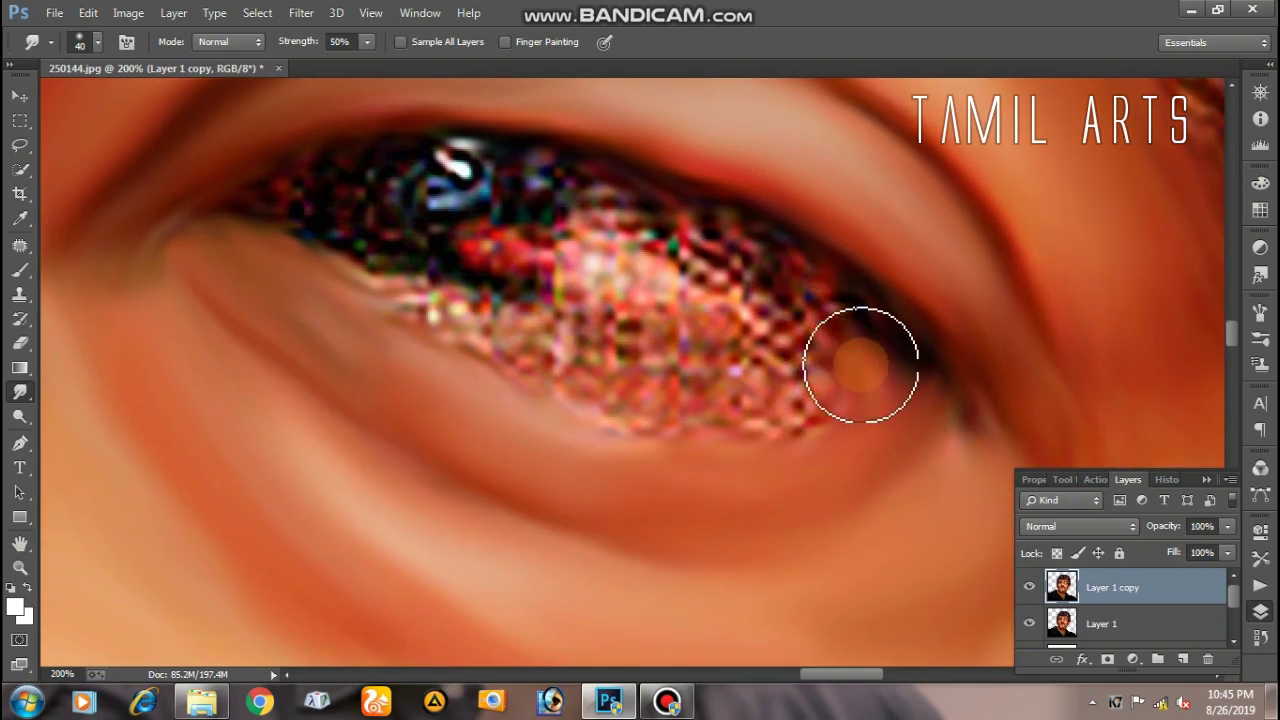
pyautogui.moveTo(860, 365); pyautogui.dragTo(806, 429)
pyautogui.moveTo(891, 389)
pyautogui.mouseDown()
pyautogui.moveTo(709, 409)
pyautogui.moveTo(500, 348)
pyautogui.moveTo(651, 420)
pyautogui.moveTo(329, 343)
pyautogui.moveTo(729, 414)
pyautogui.mouseUp()
# Zoom to 300%, shrink the brush to 40 and smear the lower eyelid smooth
pyautogui.keyDown('ctrl'); pyautogui.click(660, 380); pyautogui.keyUp('ctrl')
pyautogui.keyDown('ctrl'); pyautogui.click(660, 380); pyautogui.keyUp('ctrl')
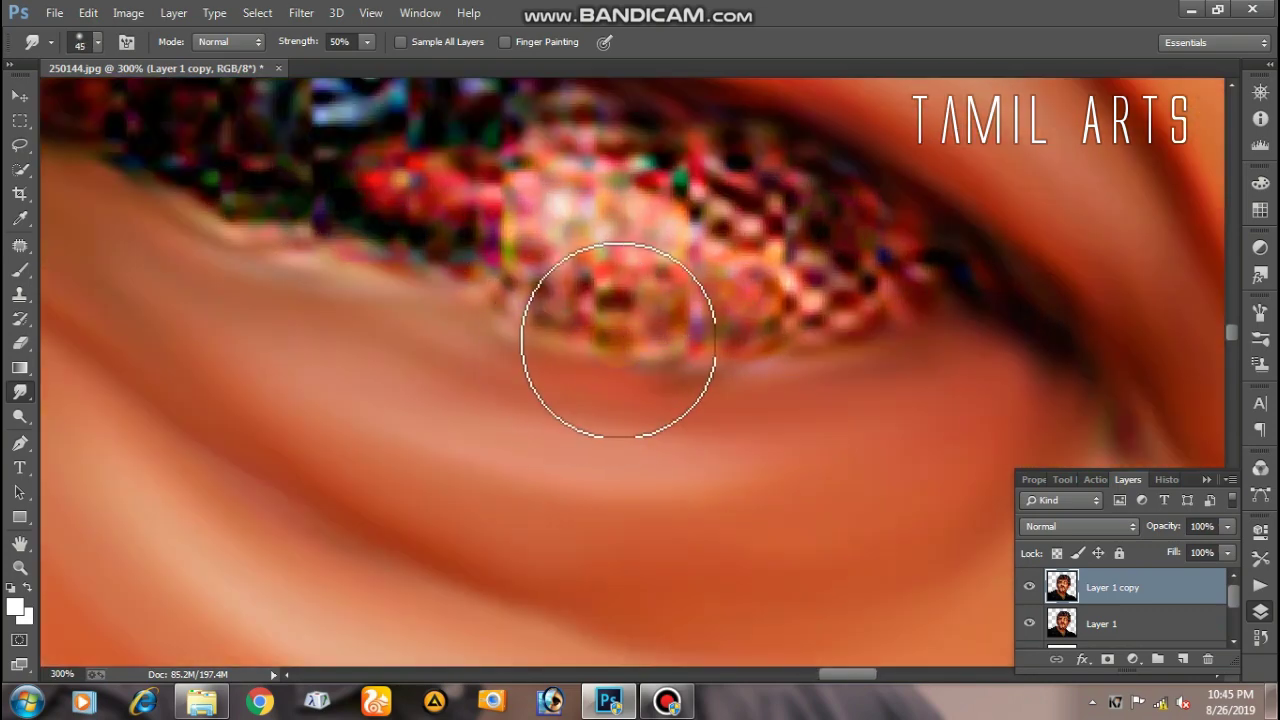
pyautogui.press('[')
pyautogui.moveTo(614, 337)
pyautogui.mouseDown()
pyautogui.moveTo(549, 306)
pyautogui.moveTo(945, 287)
pyautogui.moveTo(877, 286)
pyautogui.moveTo(691, 366)
pyautogui.moveTo(743, 314)
pyautogui.moveTo(583, 316)
pyautogui.moveTo(497, 291)
pyautogui.moveTo(377, 320)
pyautogui.moveTo(586, 343)
pyautogui.moveTo(465, 292)
pyautogui.moveTo(729, 371)
pyautogui.moveTo(663, 420)
pyautogui.moveTo(786, 377)
pyautogui.moveTo(918, 450)
pyautogui.moveTo(871, 423)
pyautogui.moveTo(669, 394)
pyautogui.moveTo(766, 377)
pyautogui.moveTo(1027, 410)
pyautogui.mouseUp()
pyautogui.scroll(-4, 961, 503)
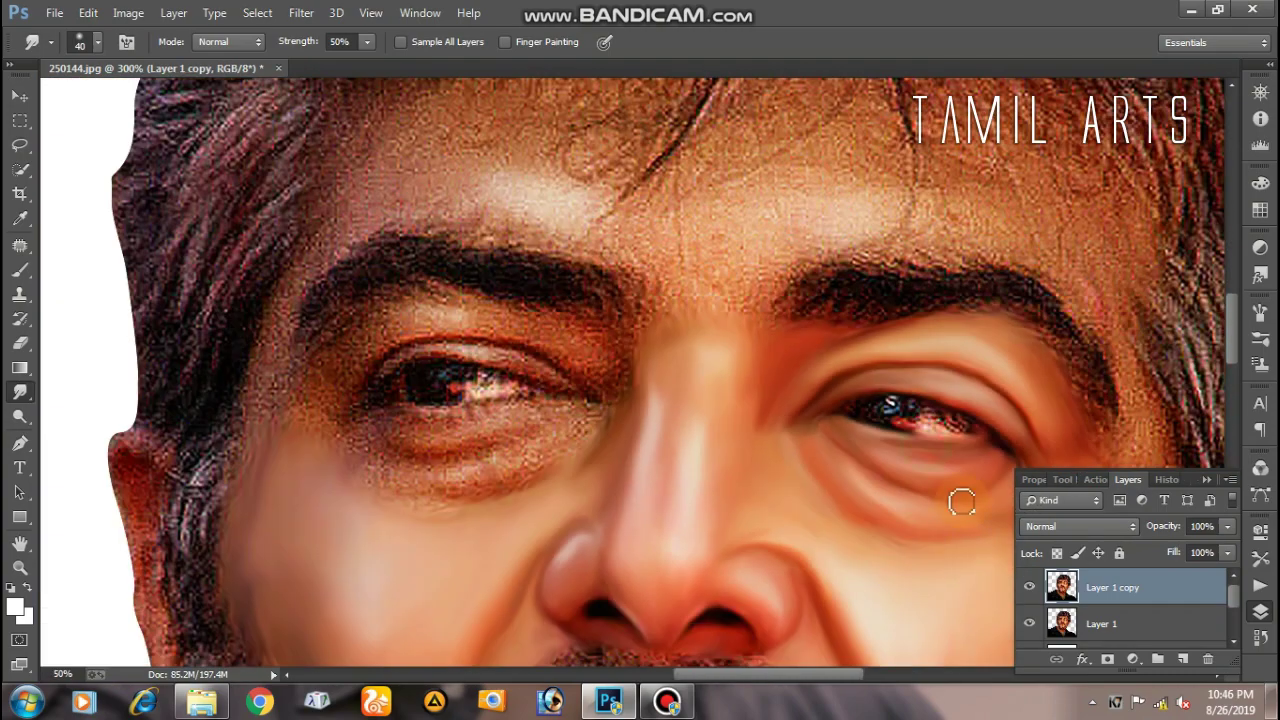
# At brush size 35, smooth the red inner-eye pixels, the iris edge and the lower lid
pyautogui.scroll(4, 900, 429)
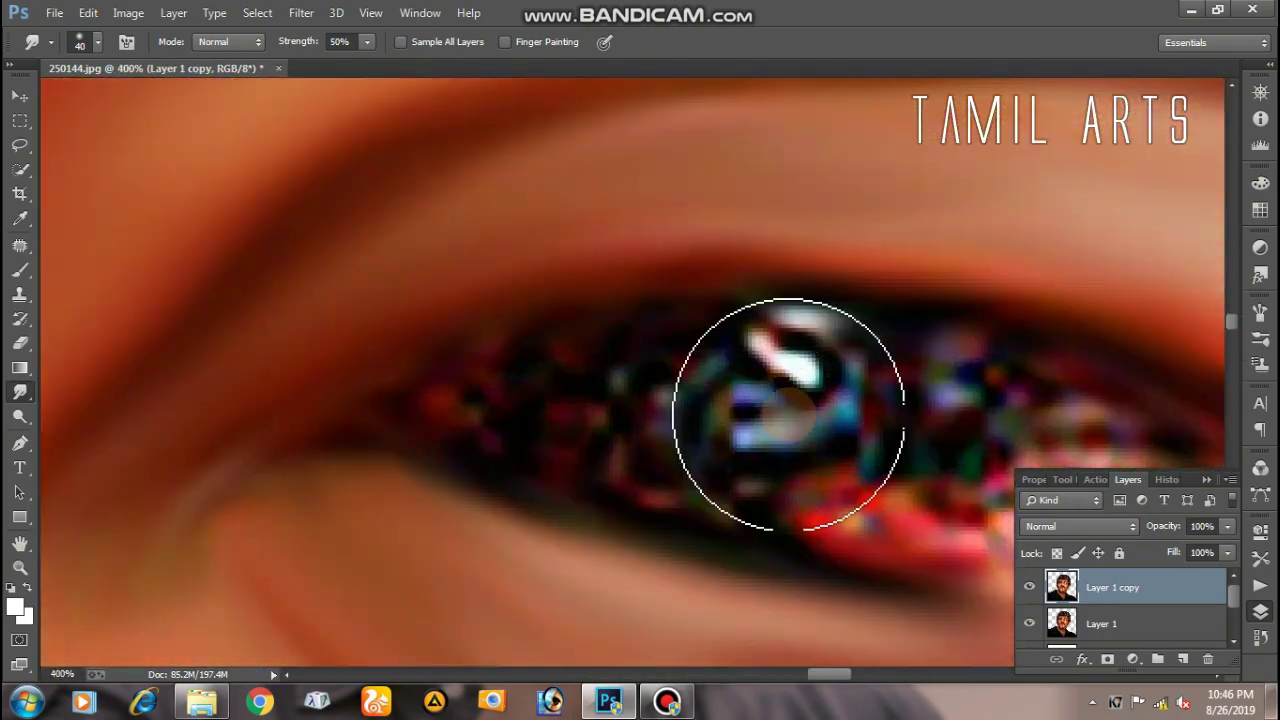
pyautogui.scroll(2, 766, 414)
pyautogui.press('[')
pyautogui.moveTo(594, 406)
pyautogui.mouseDown()
pyautogui.moveTo(463, 391)
pyautogui.moveTo(543, 465)
pyautogui.mouseUp()
pyautogui.moveTo(854, 451); pyautogui.dragTo(674, 400)
pyautogui.moveTo(763, 331); pyautogui.dragTo(714, 457)
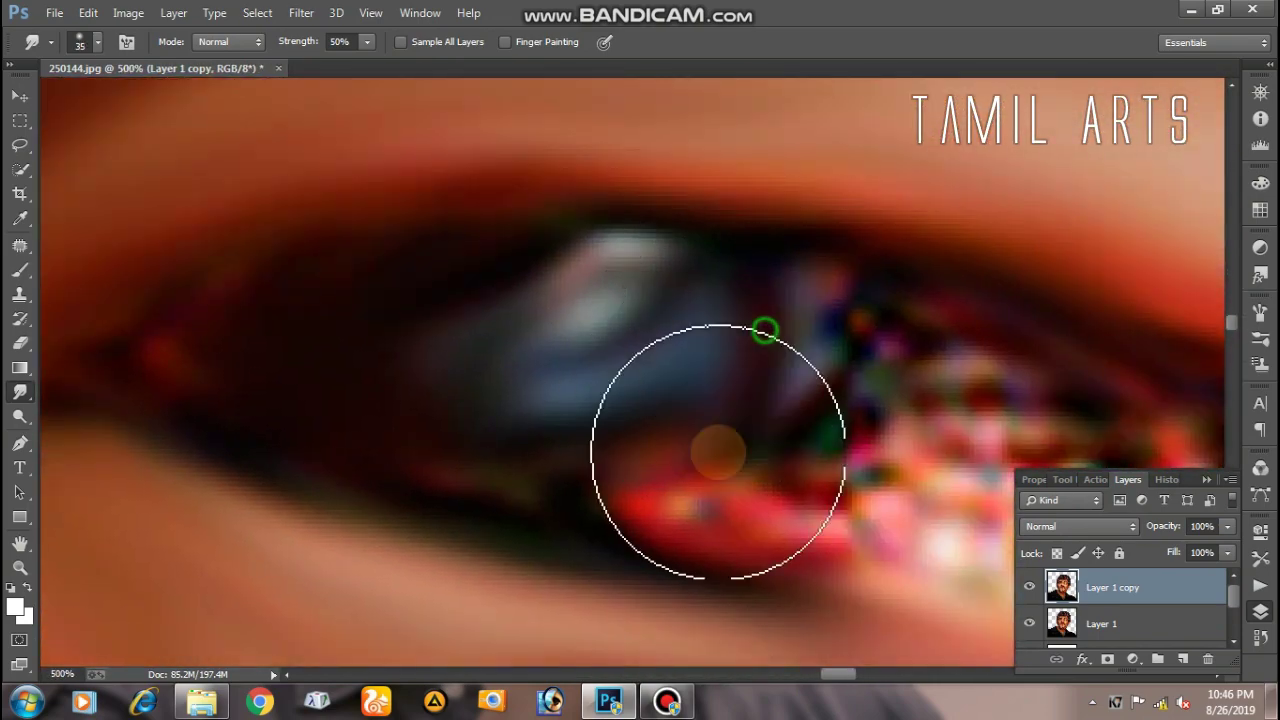
pyautogui.moveTo(808, 437); pyautogui.dragTo(771, 451)
pyautogui.moveTo(534, 491)
pyautogui.mouseDown()
pyautogui.moveTo(640, 487)
pyautogui.moveTo(743, 508)
pyautogui.moveTo(677, 494)
pyautogui.mouseUp()
# At brush size 30, smudge the eye white smooth, then zoom out to the face
pyautogui.hscroll(3, 694, 508)
pyautogui.press('[')
pyautogui.moveTo(695, 381)
pyautogui.mouseDown()
pyautogui.moveTo(777, 534)
pyautogui.moveTo(674, 337)
pyautogui.moveTo(829, 386)
pyautogui.moveTo(794, 478)
pyautogui.moveTo(806, 529)
pyautogui.moveTo(720, 386)
pyautogui.moveTo(823, 534)
pyautogui.moveTo(976, 468)
pyautogui.moveTo(908, 494)
pyautogui.moveTo(486, 503)
pyautogui.moveTo(655, 345)
pyautogui.moveTo(829, 371)
pyautogui.moveTo(823, 429)
pyautogui.mouseUp()
pyautogui.hscroll(3, 806, 529)
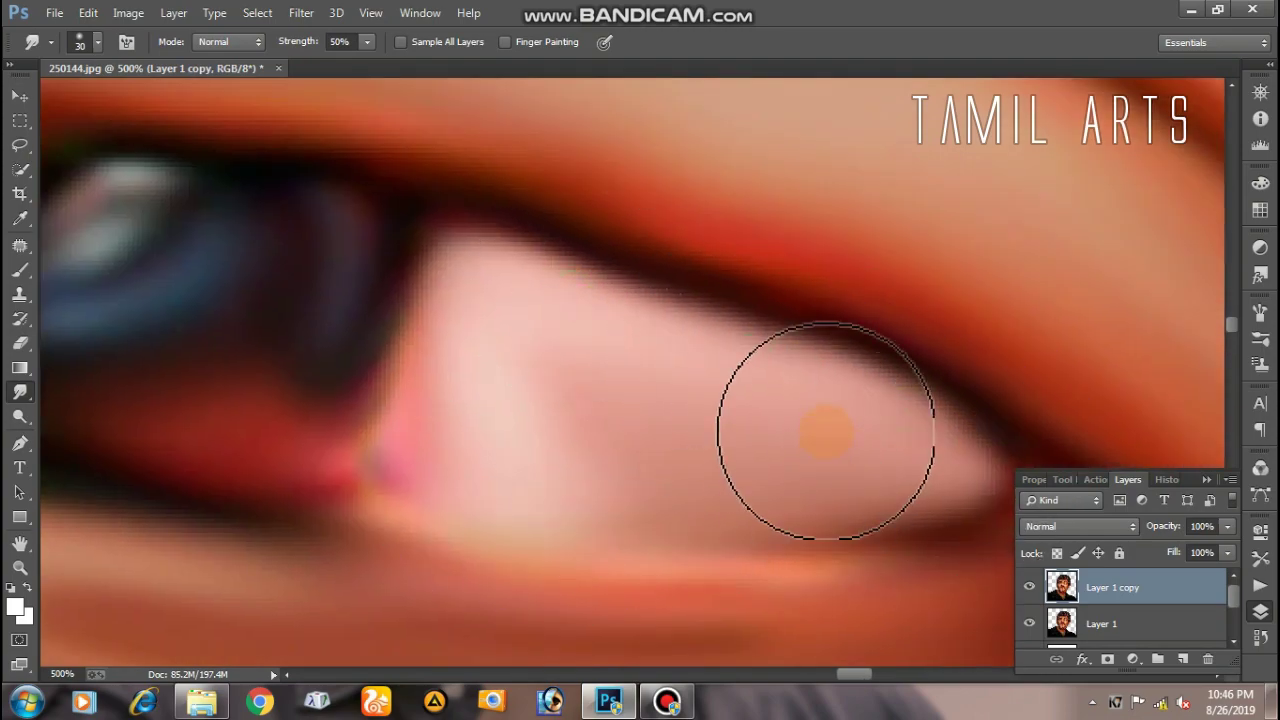
pyautogui.scroll(-5, 828, 440)
pyautogui.scroll(2, 838, 442)
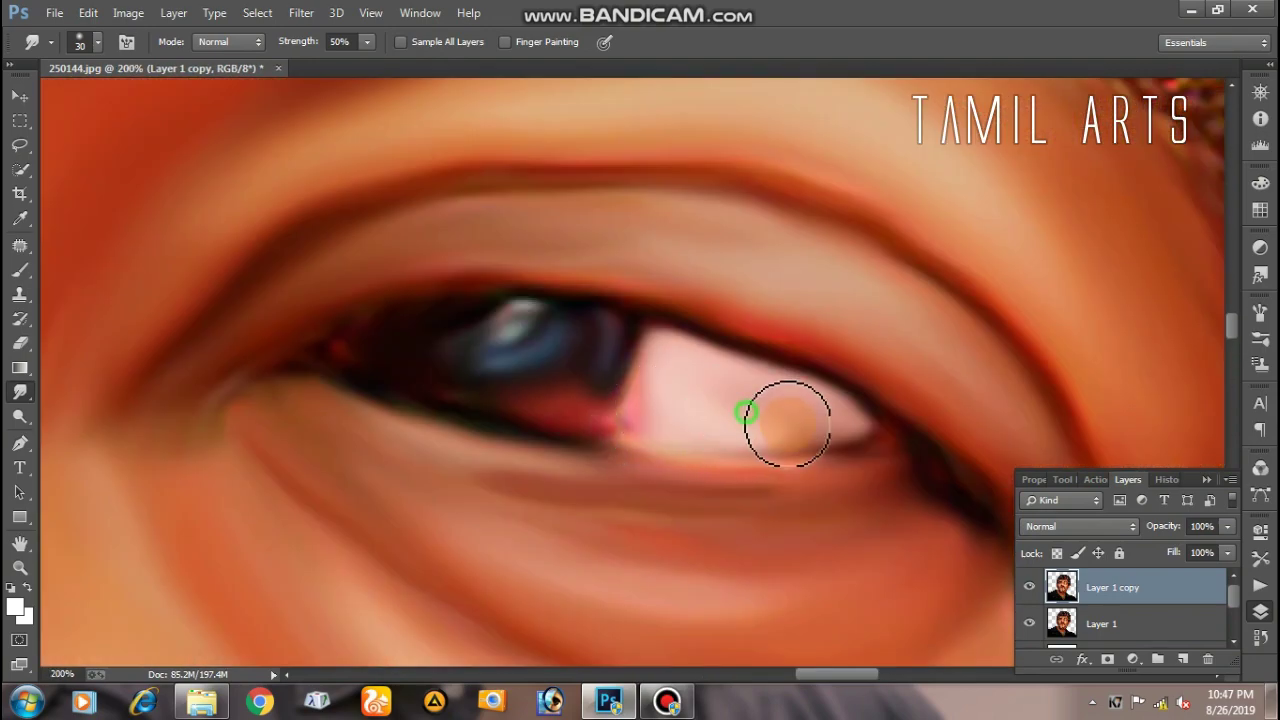
pyautogui.scroll(-3, 827, 450)
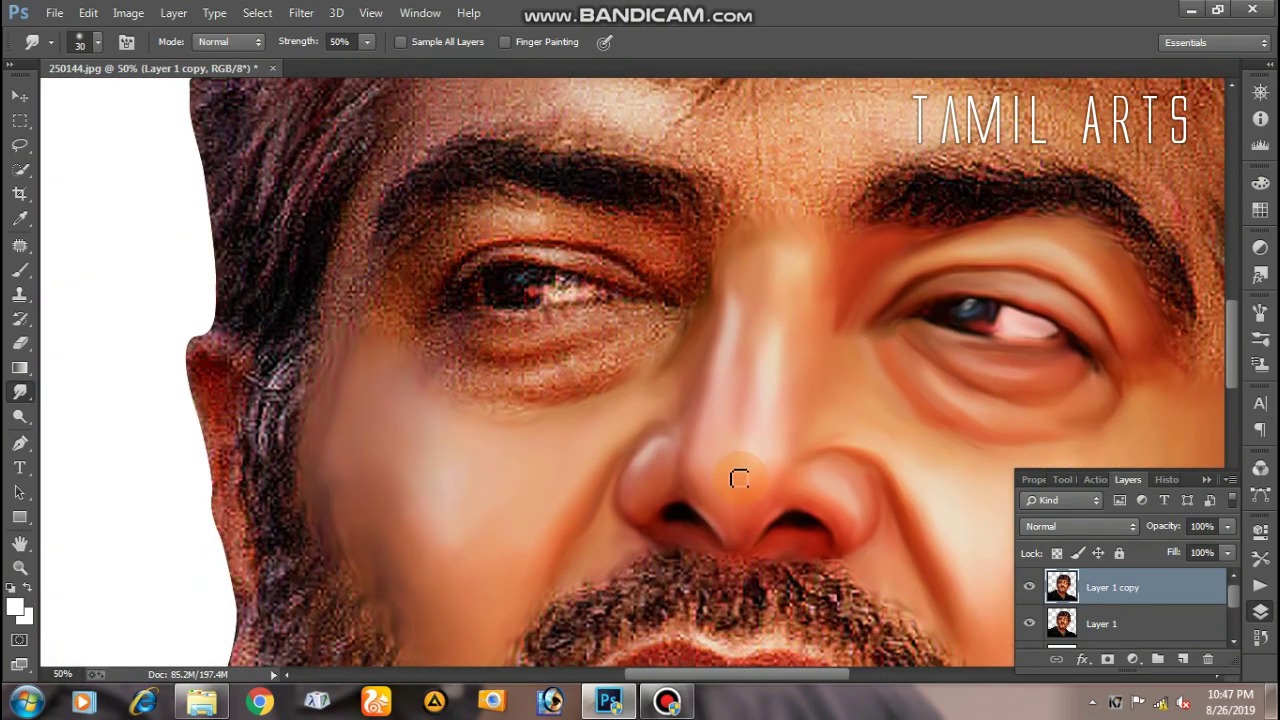
pyautogui.scroll(-2, 740, 470)
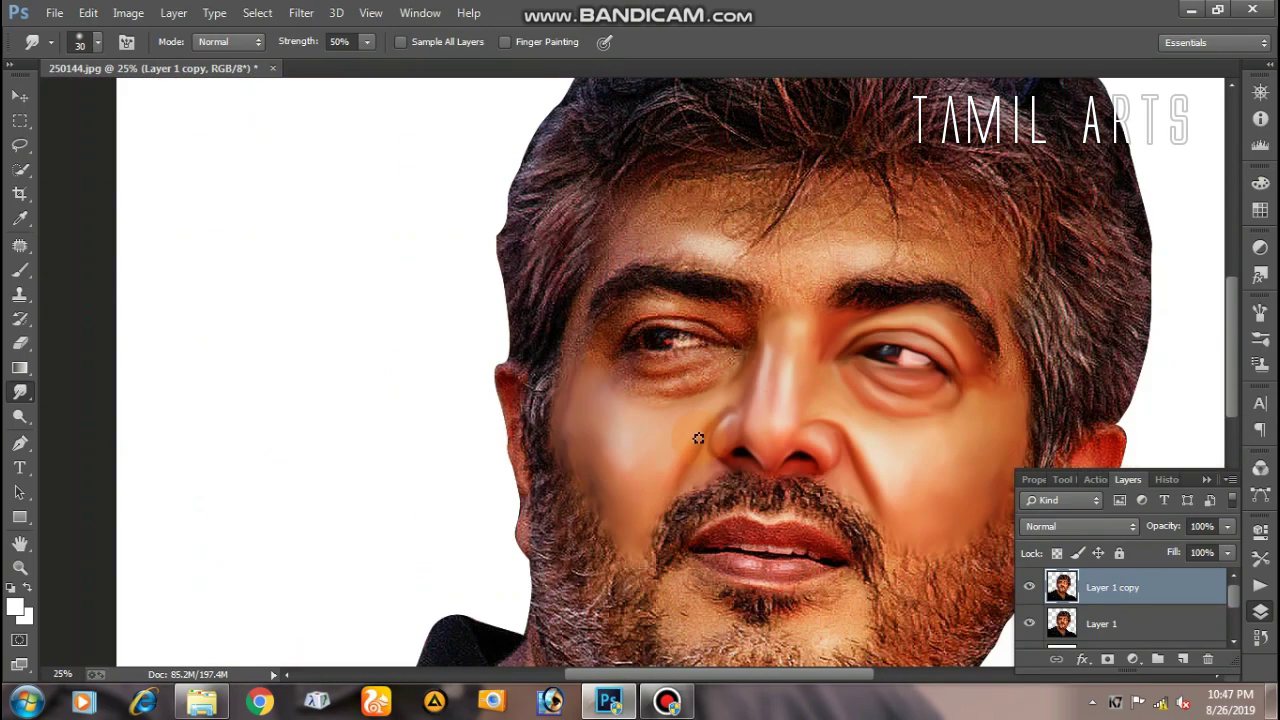
# Smudge the left eye's upper eyelid crease into a smooth curving streak
pyautogui.click(666, 701)
pyautogui.click(668, 703)
pyautogui.scroll(4, 720, 343)
pyautogui.scroll(1, 622, 313)
pyautogui.scroll(2, 585, 217)
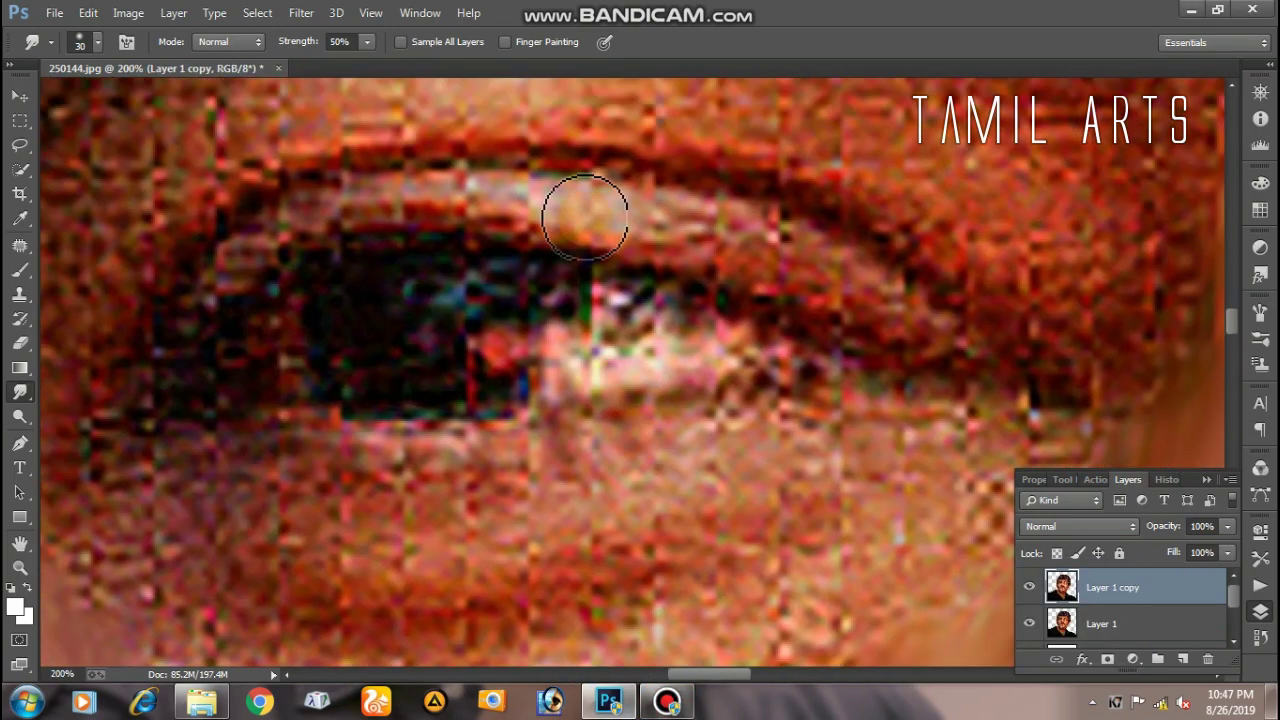
pyautogui.scroll(1, 561, 225)
pyautogui.moveTo(580, 210); pyautogui.dragTo(757, 223)
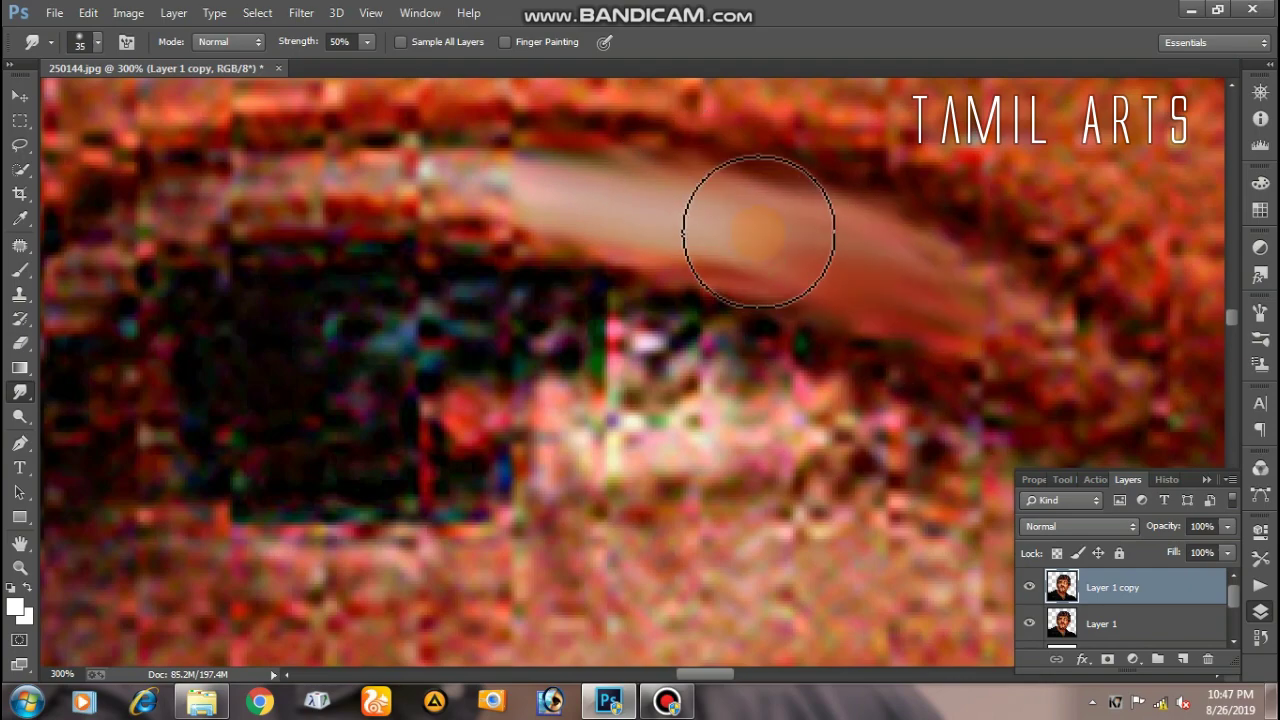
pyautogui.moveTo(1077, 340)
pyautogui.mouseDown()
pyautogui.moveTo(803, 180)
pyautogui.moveTo(966, 286)
pyautogui.moveTo(977, 271)
pyautogui.moveTo(820, 229)
pyautogui.moveTo(870, 245)
pyautogui.mouseUp()
pyautogui.moveTo(590, 150); pyautogui.dragTo(863, 297)
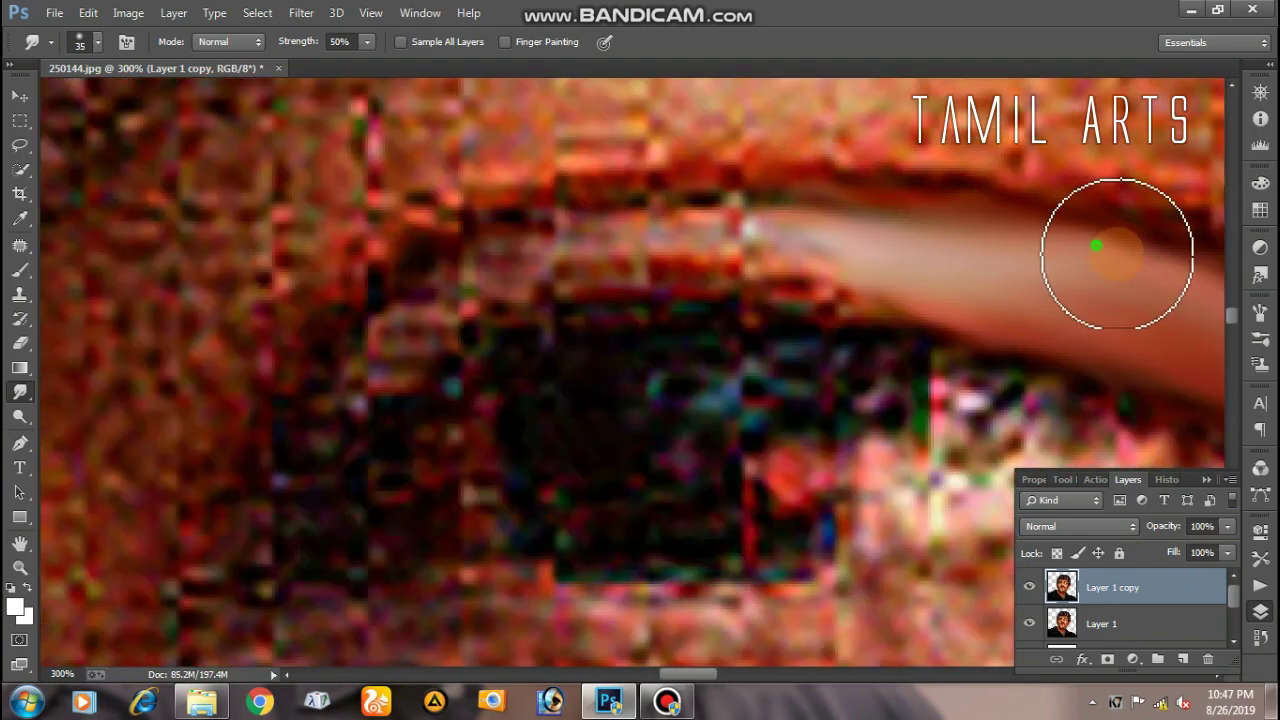
pyautogui.moveTo(764, 230)
pyautogui.mouseDown()
pyautogui.moveTo(777, 251)
pyautogui.moveTo(1116, 296)
pyautogui.mouseUp()
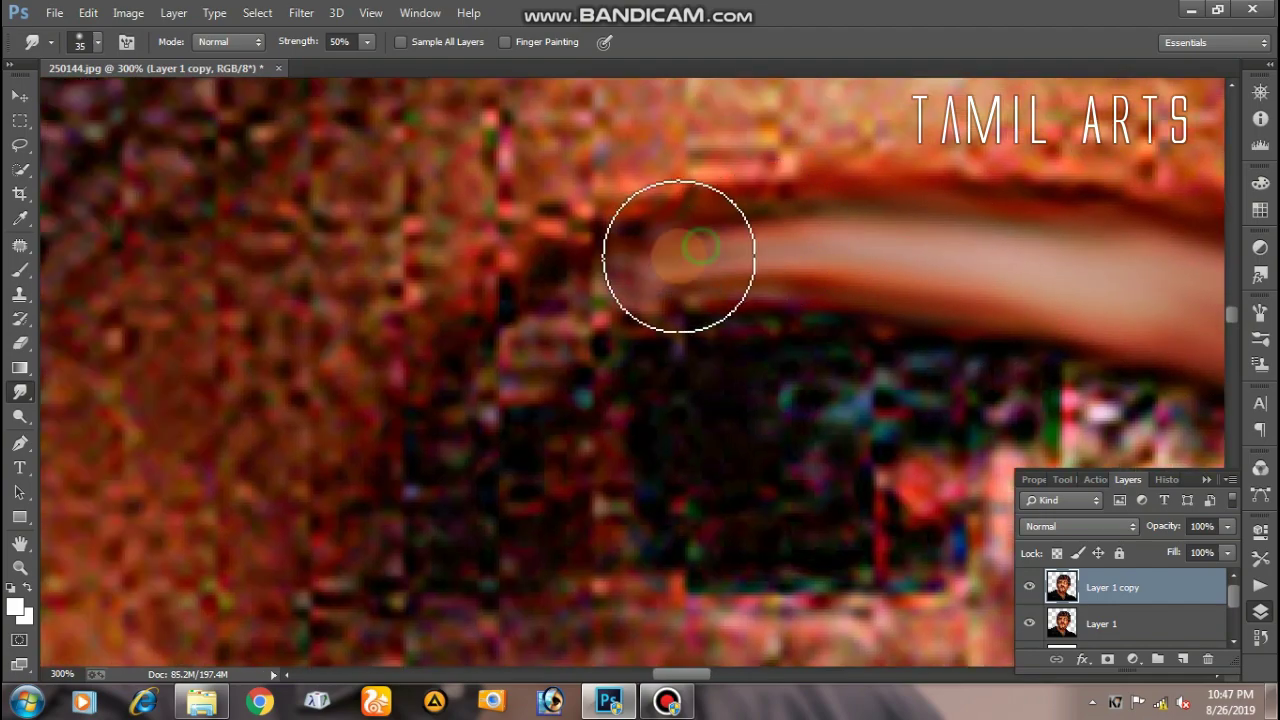
pyautogui.moveTo(573, 320)
pyautogui.mouseDown()
pyautogui.moveTo(714, 277)
pyautogui.moveTo(466, 423)
pyautogui.moveTo(457, 386)
pyautogui.moveTo(580, 320)
pyautogui.mouseUp()
# Smooth the textured lower eyelid band and the skin beside the eye white
pyautogui.keyDown('alt'); pyautogui.click(580, 320); pyautogui.keyUp('alt')
pyautogui.keyDown('ctrl'); pyautogui.click(726, 309); pyautogui.keyUp('ctrl')
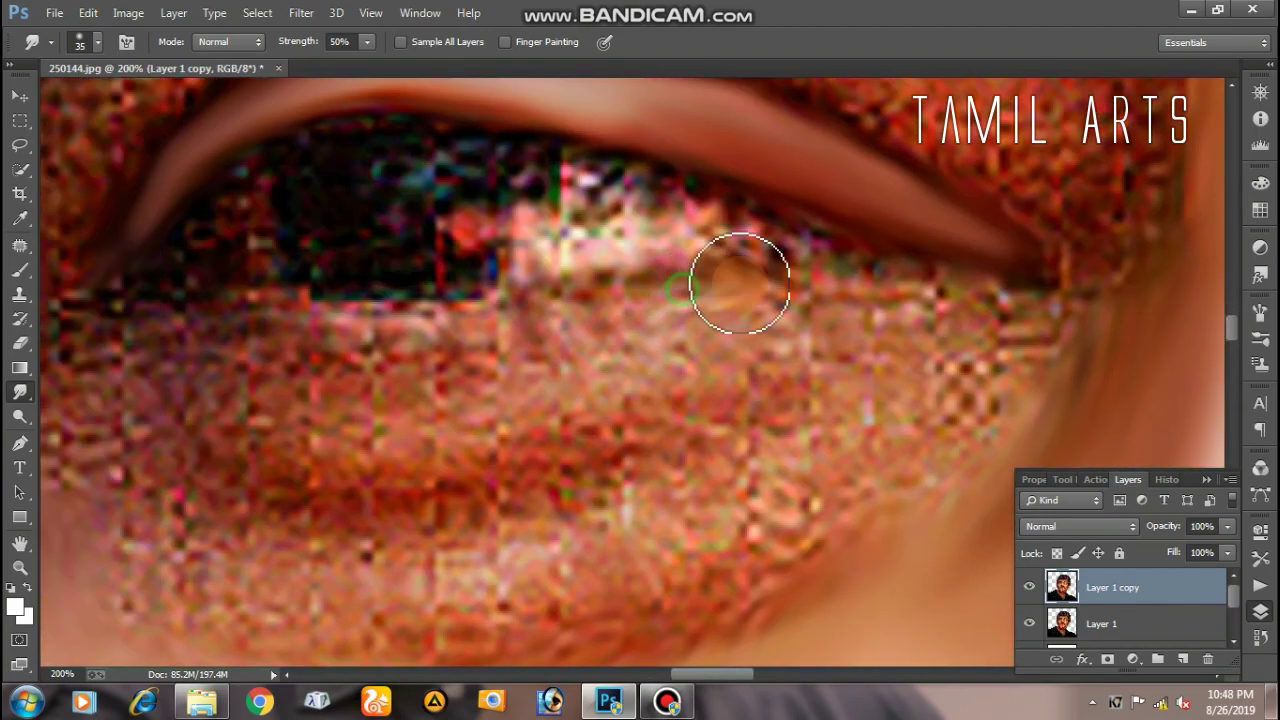
pyautogui.moveTo(938, 280)
pyautogui.mouseDown()
pyautogui.moveTo(797, 277)
pyautogui.moveTo(537, 326)
pyautogui.moveTo(690, 295)
pyautogui.mouseUp()
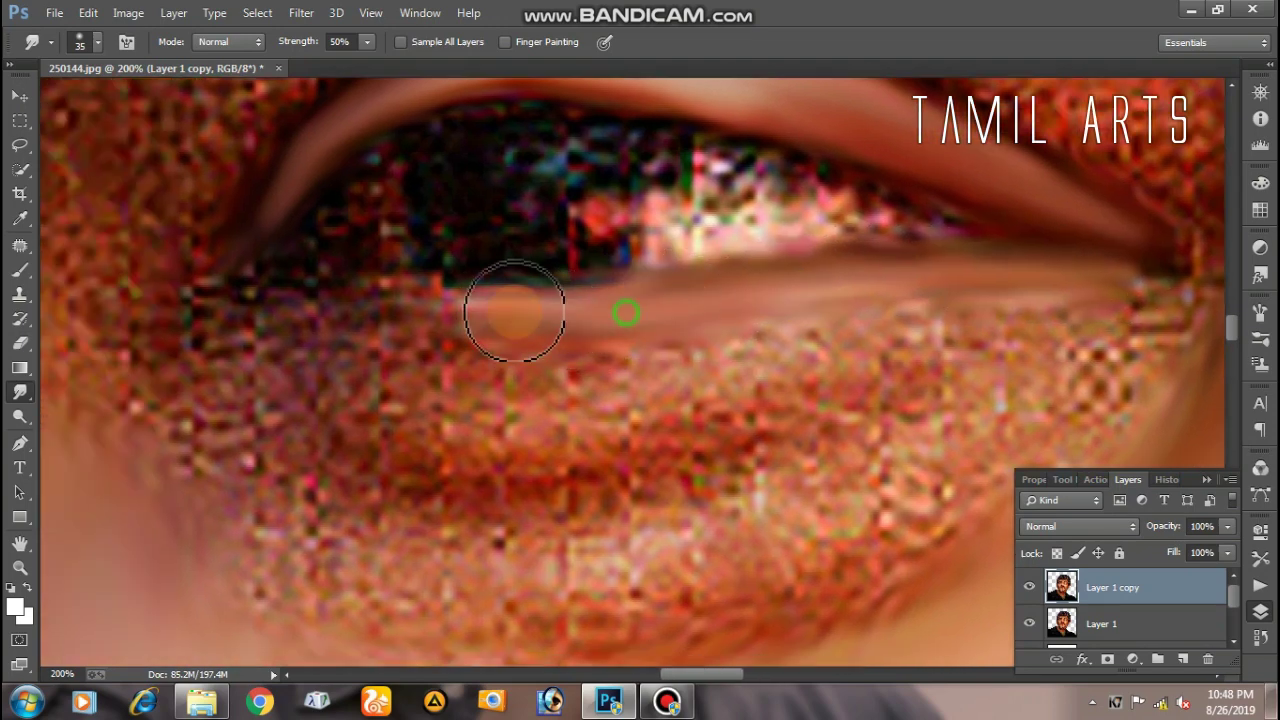
pyautogui.moveTo(514, 311)
pyautogui.mouseDown()
pyautogui.moveTo(303, 306)
pyautogui.moveTo(453, 291)
pyautogui.mouseUp()
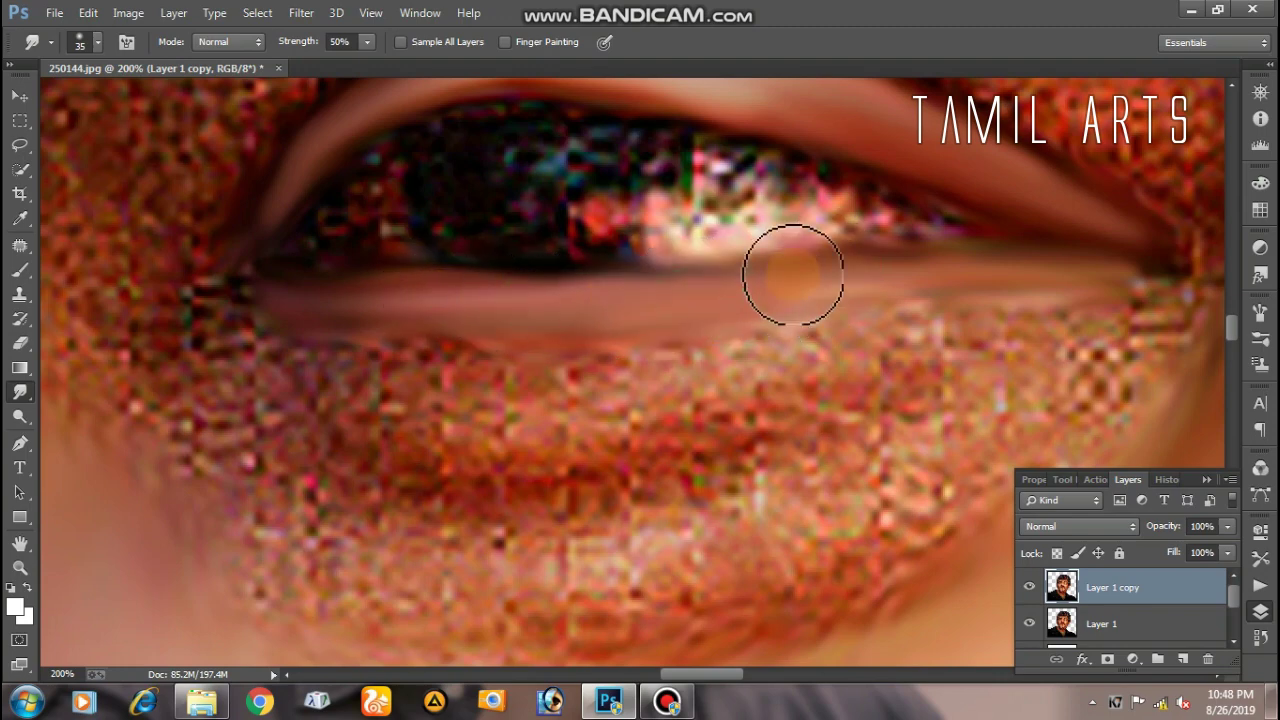
pyautogui.moveTo(952, 257); pyautogui.dragTo(1023, 243)
# Smooth the inner eye corner and the lower lid texture along its length
pyautogui.moveTo(749, 360); pyautogui.dragTo(363, 409)
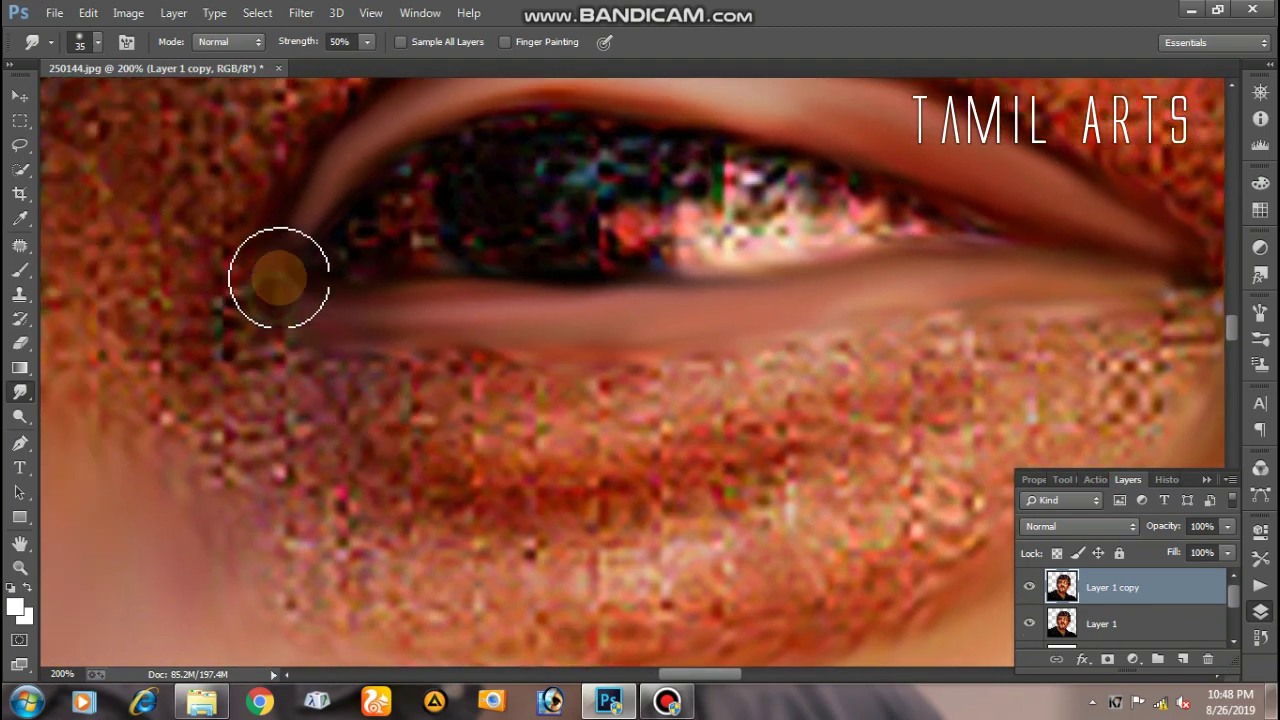
pyautogui.moveTo(279, 278); pyautogui.dragTo(337, 366)
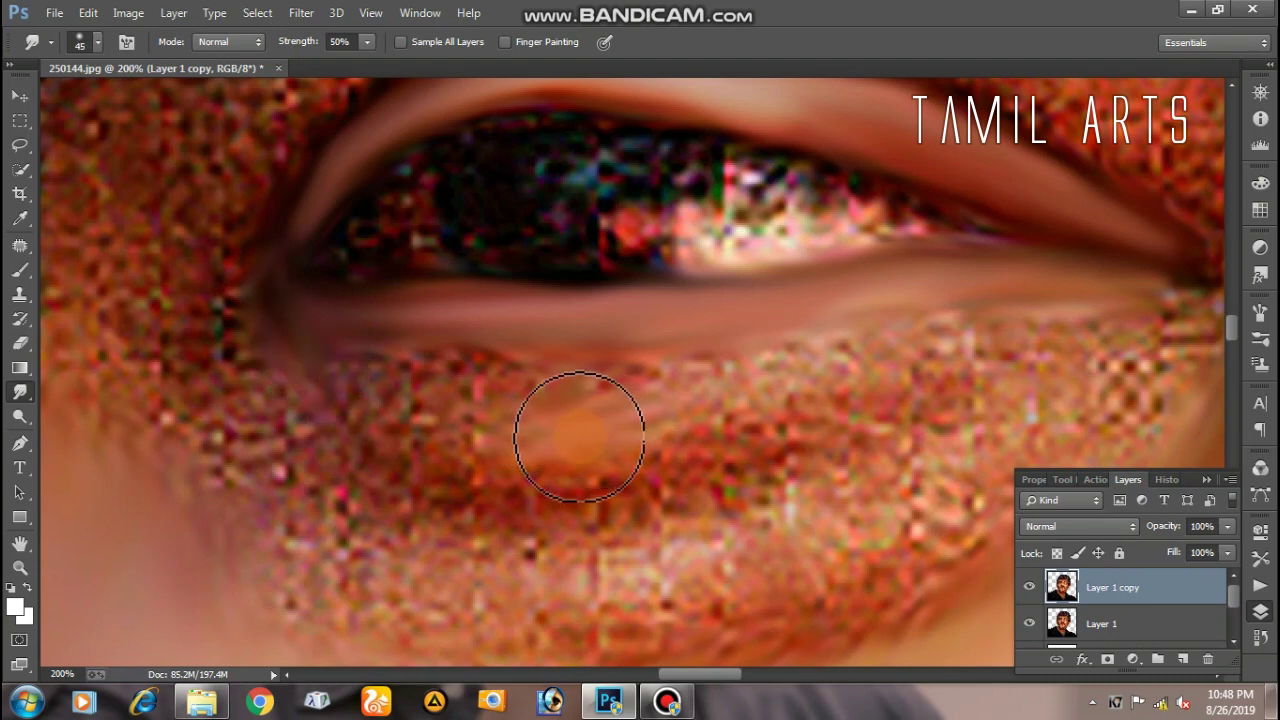
pyautogui.moveTo(580, 436)
pyautogui.mouseDown()
pyautogui.moveTo(800, 371)
pyautogui.moveTo(714, 443)
pyautogui.moveTo(503, 486)
pyautogui.moveTo(385, 408)
pyautogui.moveTo(491, 520)
pyautogui.moveTo(366, 414)
pyautogui.moveTo(369, 349)
pyautogui.moveTo(486, 374)
pyautogui.mouseUp()
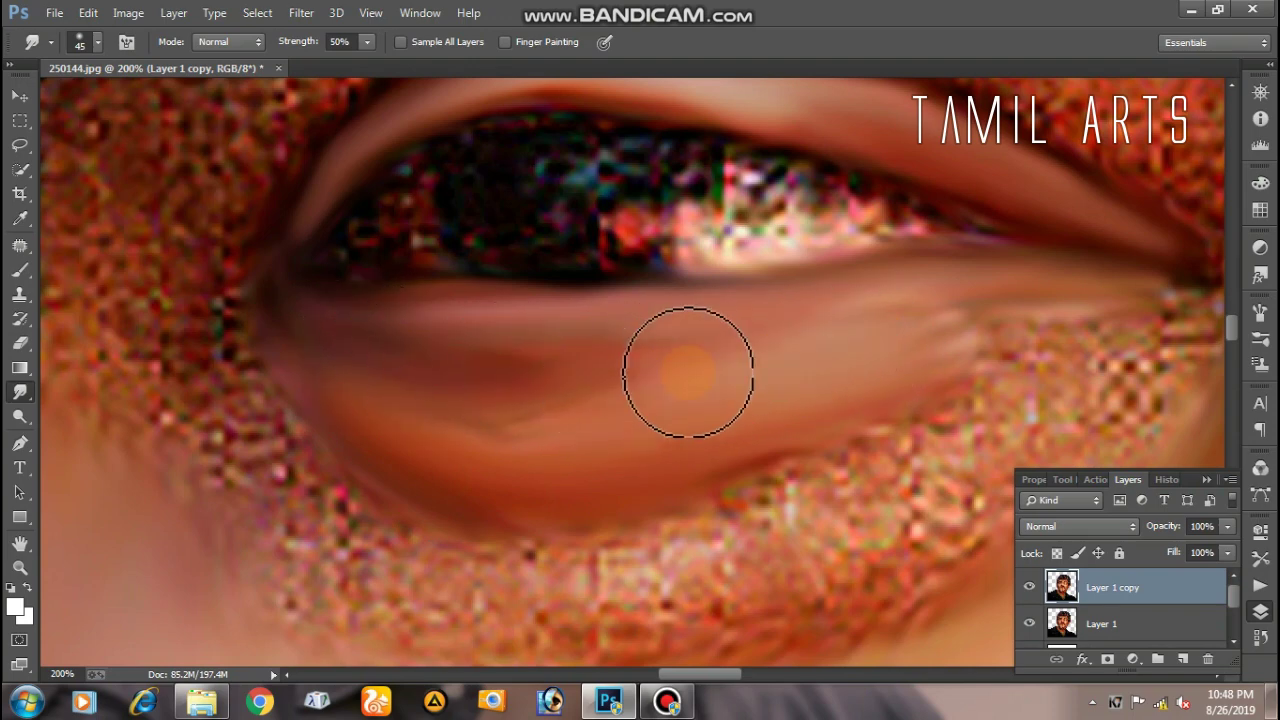
pyautogui.moveTo(688, 372)
pyautogui.mouseDown()
pyautogui.moveTo(469, 374)
pyautogui.moveTo(457, 409)
pyautogui.moveTo(363, 366)
pyautogui.moveTo(328, 326)
pyautogui.mouseUp()
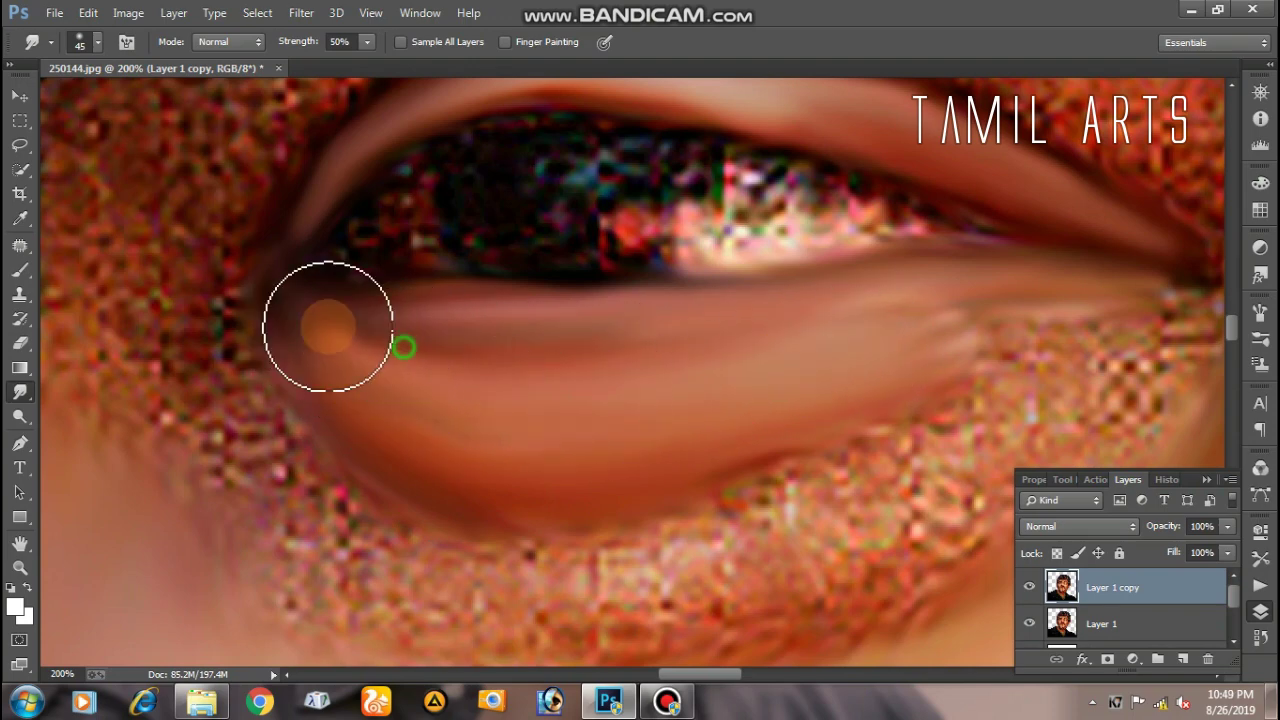
pyautogui.moveTo(506, 425); pyautogui.dragTo(371, 366)
pyautogui.moveTo(999, 314)
pyautogui.mouseDown()
pyautogui.moveTo(829, 349)
pyautogui.moveTo(928, 343)
pyautogui.moveTo(771, 423)
pyautogui.moveTo(309, 509)
pyautogui.moveTo(506, 491)
pyautogui.moveTo(740, 388)
pyautogui.moveTo(837, 294)
pyautogui.moveTo(914, 429)
pyautogui.moveTo(709, 363)
pyautogui.moveTo(1137, 171)
pyautogui.moveTo(1023, 286)
pyautogui.moveTo(991, 280)
pyautogui.moveTo(1076, 277)
pyautogui.moveTo(791, 357)
pyautogui.moveTo(903, 266)
pyautogui.moveTo(509, 400)
pyautogui.moveTo(744, 330)
pyautogui.moveTo(803, 440)
pyautogui.moveTo(1031, 489)
pyautogui.moveTo(586, 442)
pyautogui.moveTo(829, 334)
pyautogui.moveTo(940, 317)
pyautogui.moveTo(793, 411)
pyautogui.mouseUp()
# Push the glittery lid texture into skin and smooth the forehead above the eyebrow
pyautogui.scroll(-2, 928, 343)
pyautogui.moveTo(911, 575)
pyautogui.mouseDown()
pyautogui.moveTo(751, 309)
pyautogui.moveTo(486, 294)
pyautogui.moveTo(314, 129)
pyautogui.moveTo(364, 313)
pyautogui.moveTo(783, 429)
pyautogui.moveTo(571, 451)
pyautogui.moveTo(366, 370)
pyautogui.mouseUp()
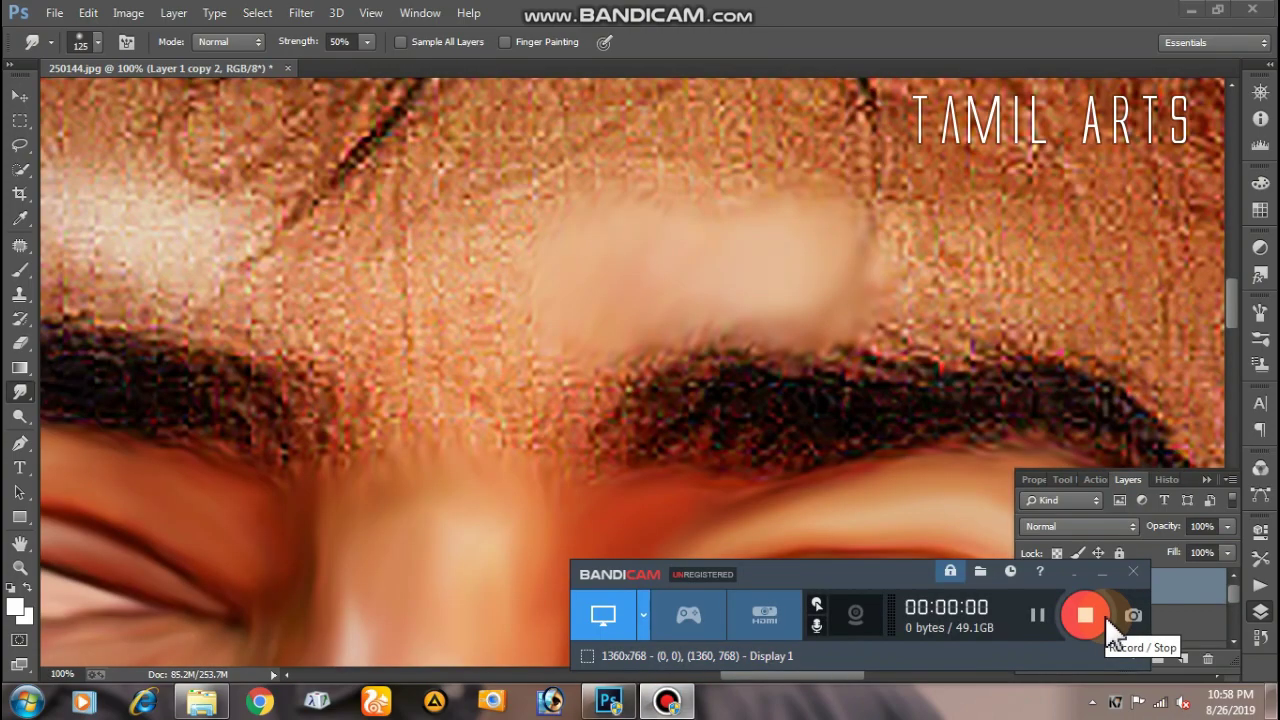
pyautogui.moveTo(549, 343)
pyautogui.mouseDown()
pyautogui.moveTo(691, 186)
pyautogui.moveTo(932, 263)
pyautogui.moveTo(728, 220)
pyautogui.mouseUp()
# Smear the forehead skin smooth and blend hair texture at the hairline
pyautogui.scroll(2, 728, 228)
pyautogui.scroll(1, 657, 214)
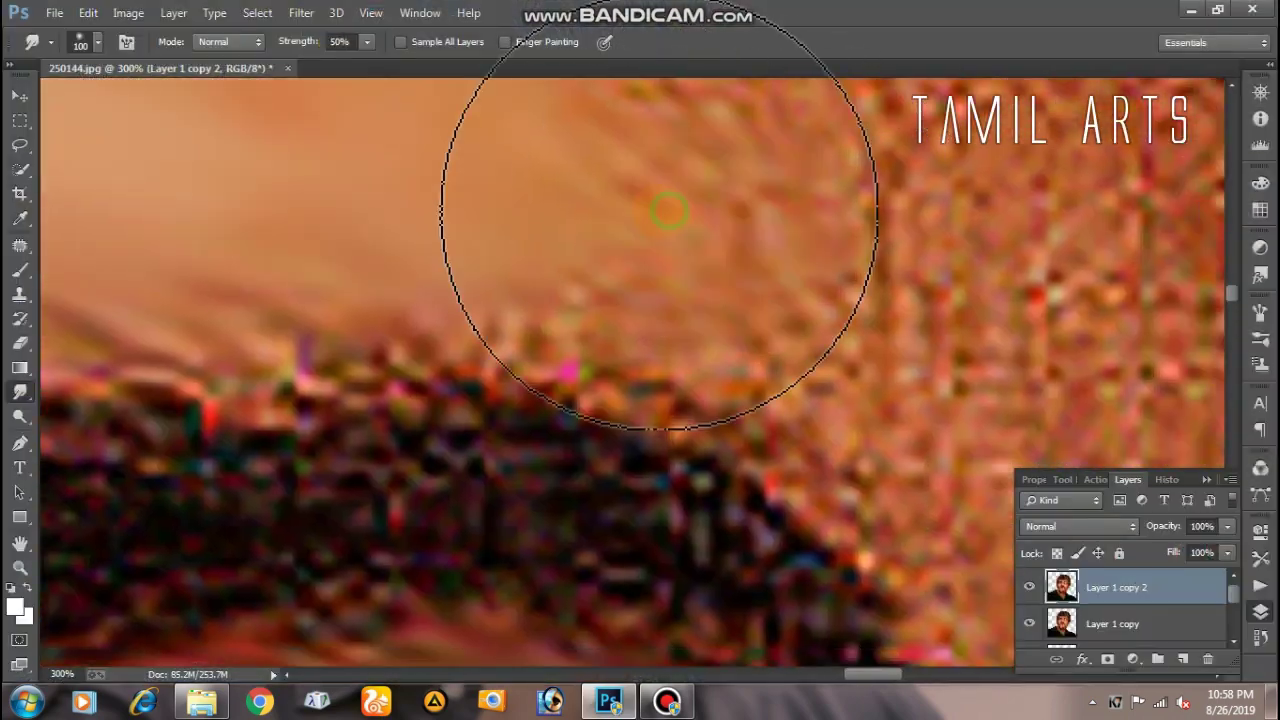
pyautogui.scroll(-1, 600, 180)
pyautogui.scroll(-3, 660, 249)
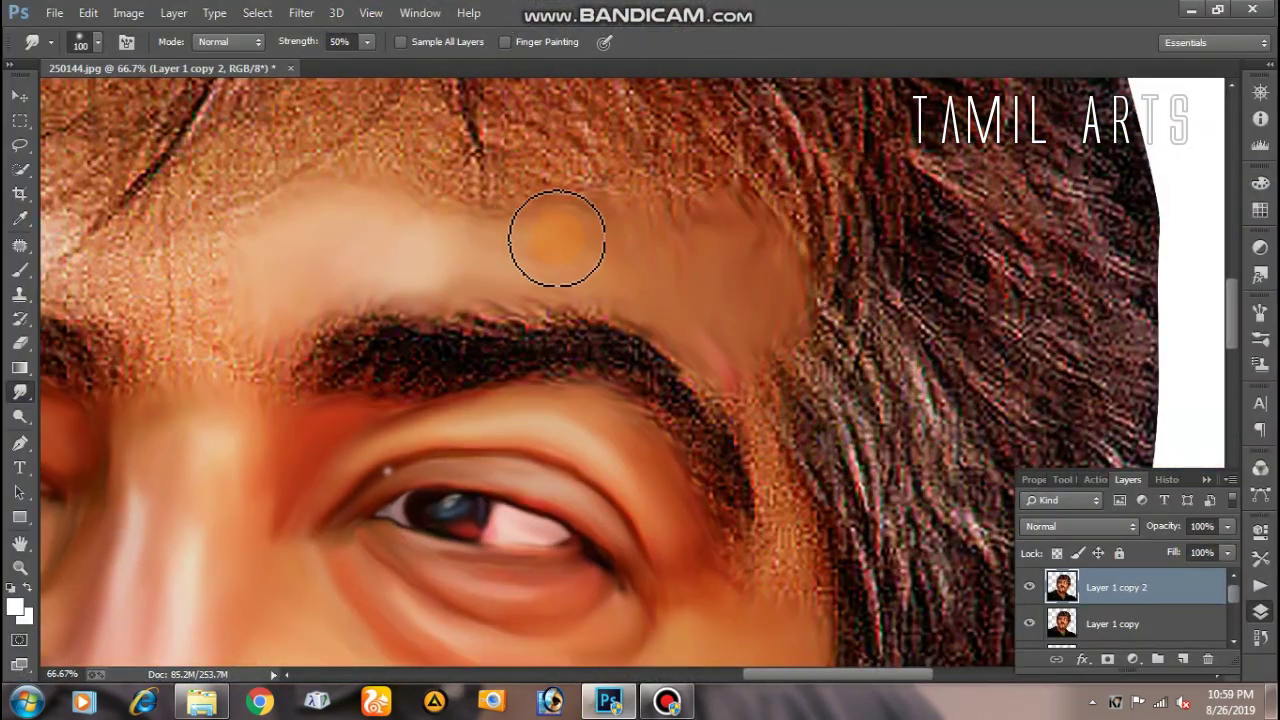
pyautogui.moveTo(637, 169); pyautogui.dragTo(696, 245)
pyautogui.scroll(1, 690, 220)
pyautogui.hscroll(-1, 697, 186)
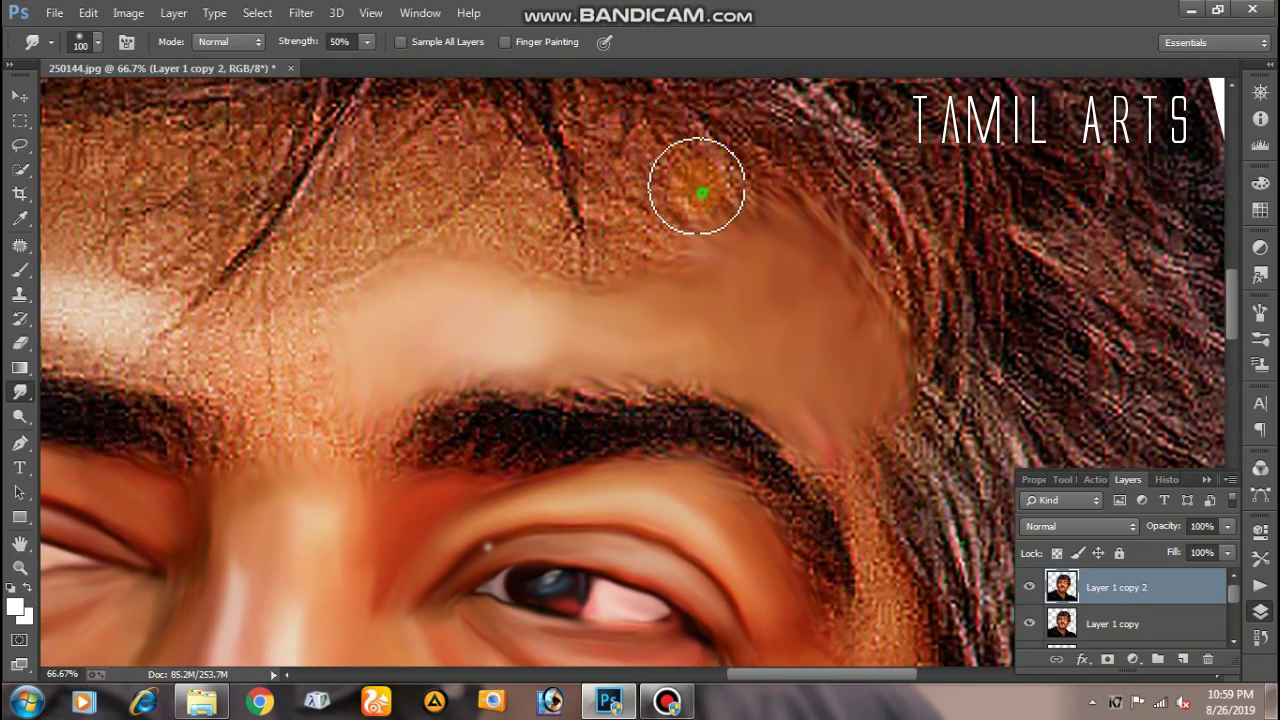
pyautogui.moveTo(724, 166)
pyautogui.mouseDown()
pyautogui.moveTo(703, 220)
pyautogui.moveTo(678, 208)
pyautogui.mouseUp()
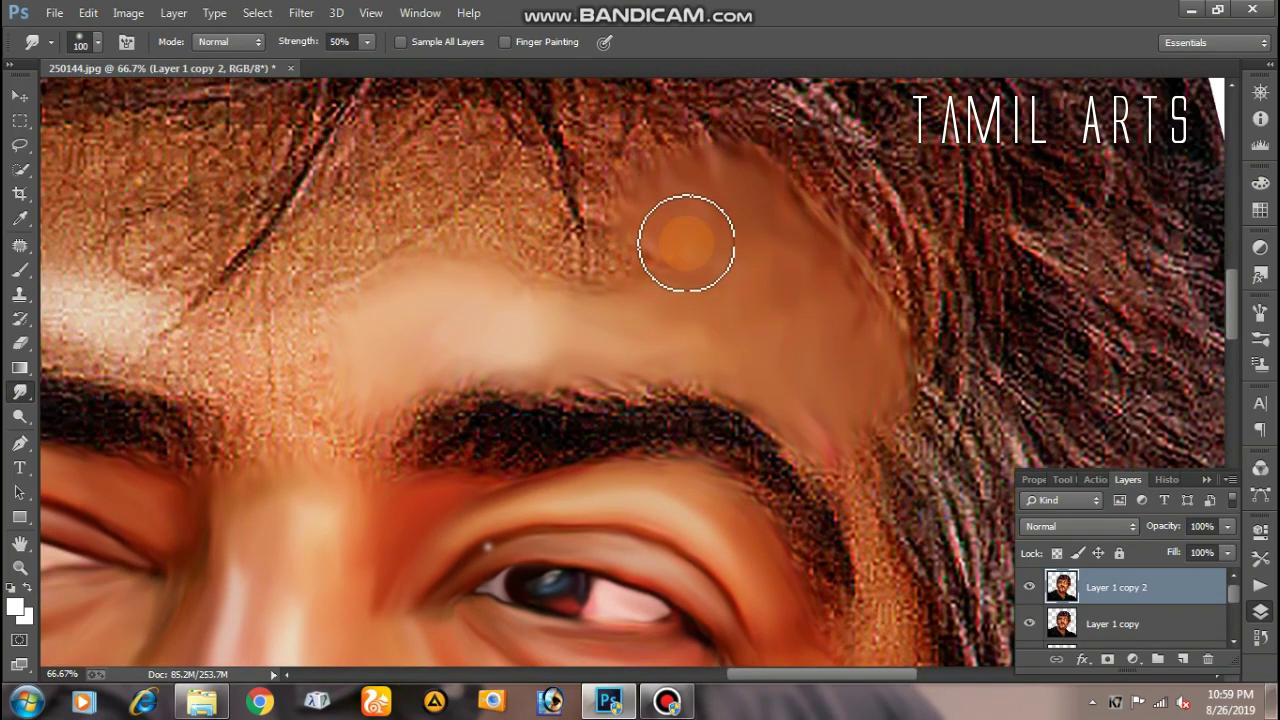
pyautogui.moveTo(646, 150); pyautogui.dragTo(817, 277)
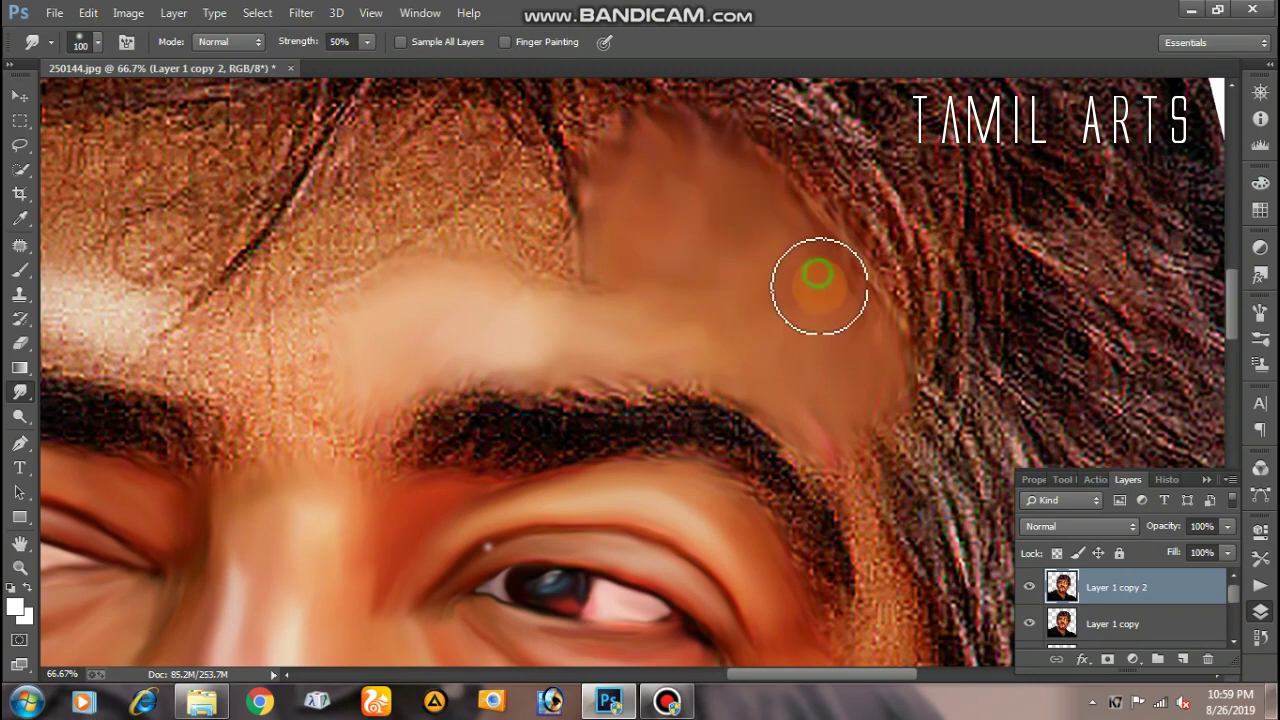
# Smooth the hairline from eyebrow tail to temple and the hair above the forehead
pyautogui.scroll(-2, 788, 318)
pyautogui.hscroll(1, 788, 318)
pyautogui.scroll(-2, 810, 345)
pyautogui.hscroll(1, 815, 400)
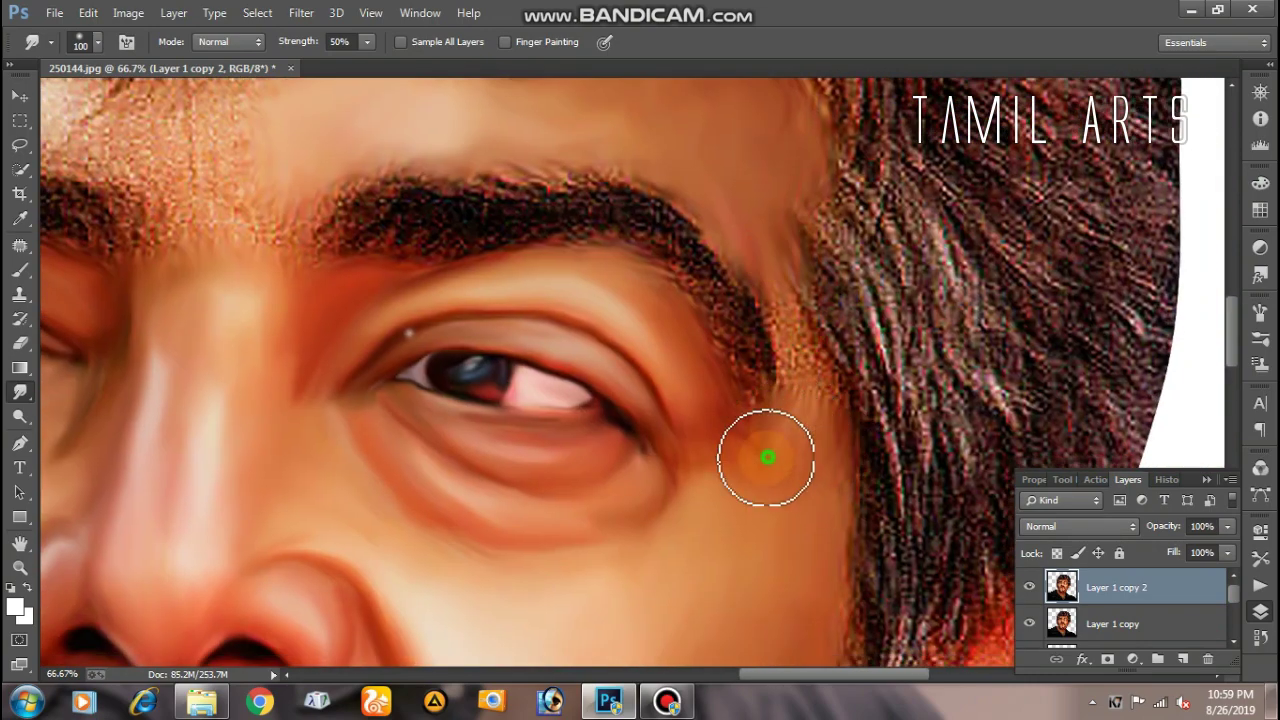
pyautogui.moveTo(782, 288); pyautogui.dragTo(822, 392)
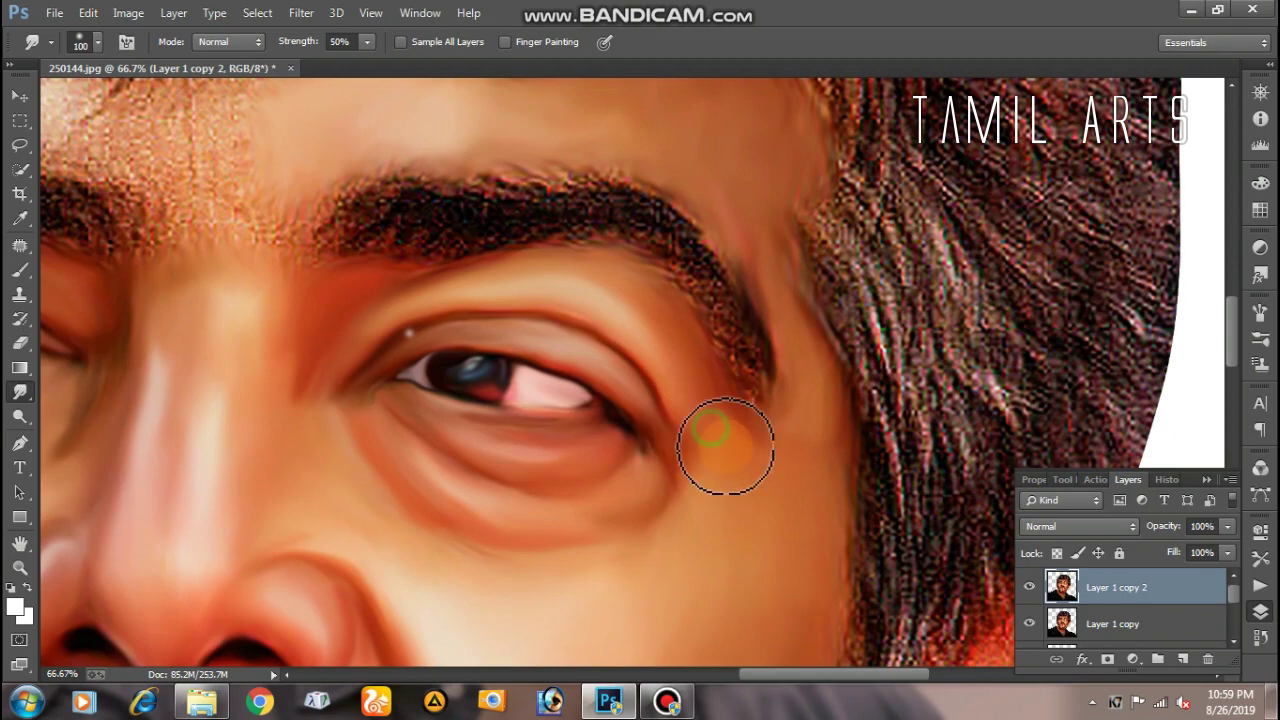
pyautogui.scroll(2, 700, 410)
pyautogui.hscroll(-3, 674, 371)
pyautogui.scroll(2, 650, 310)
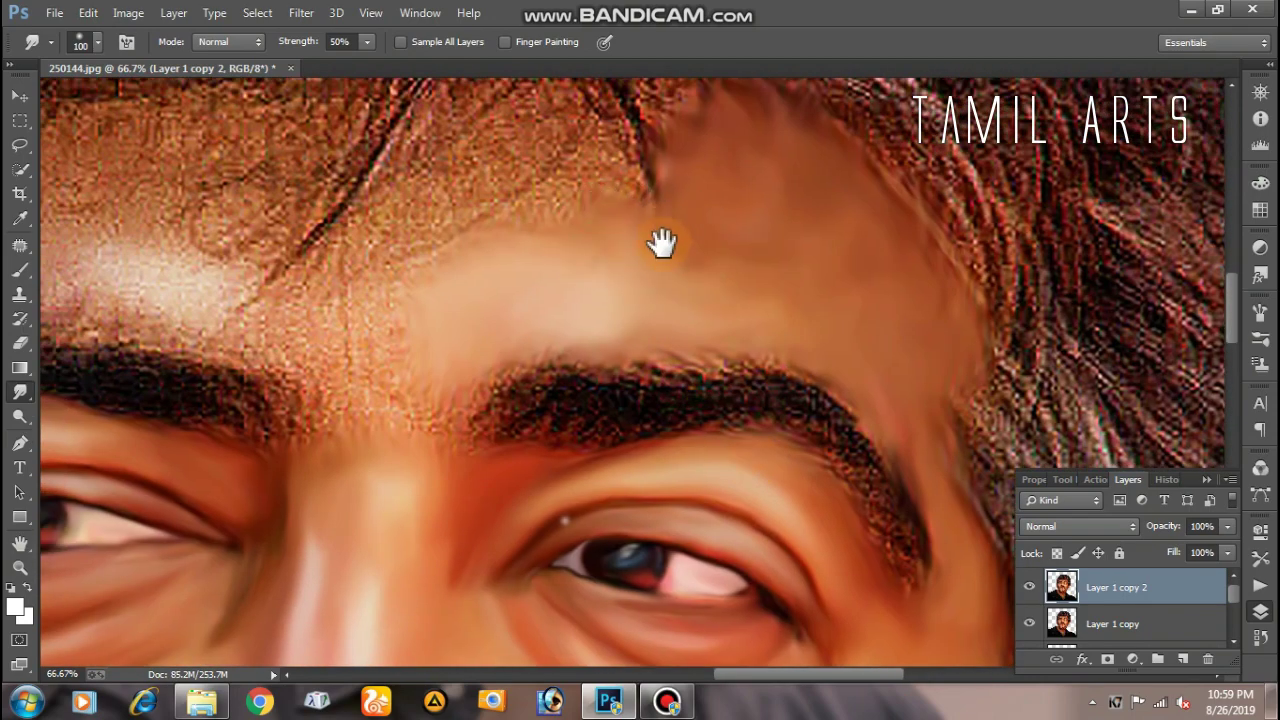
pyautogui.moveTo(662, 242); pyautogui.dragTo(709, 297)
pyautogui.scroll(1, 690, 285)
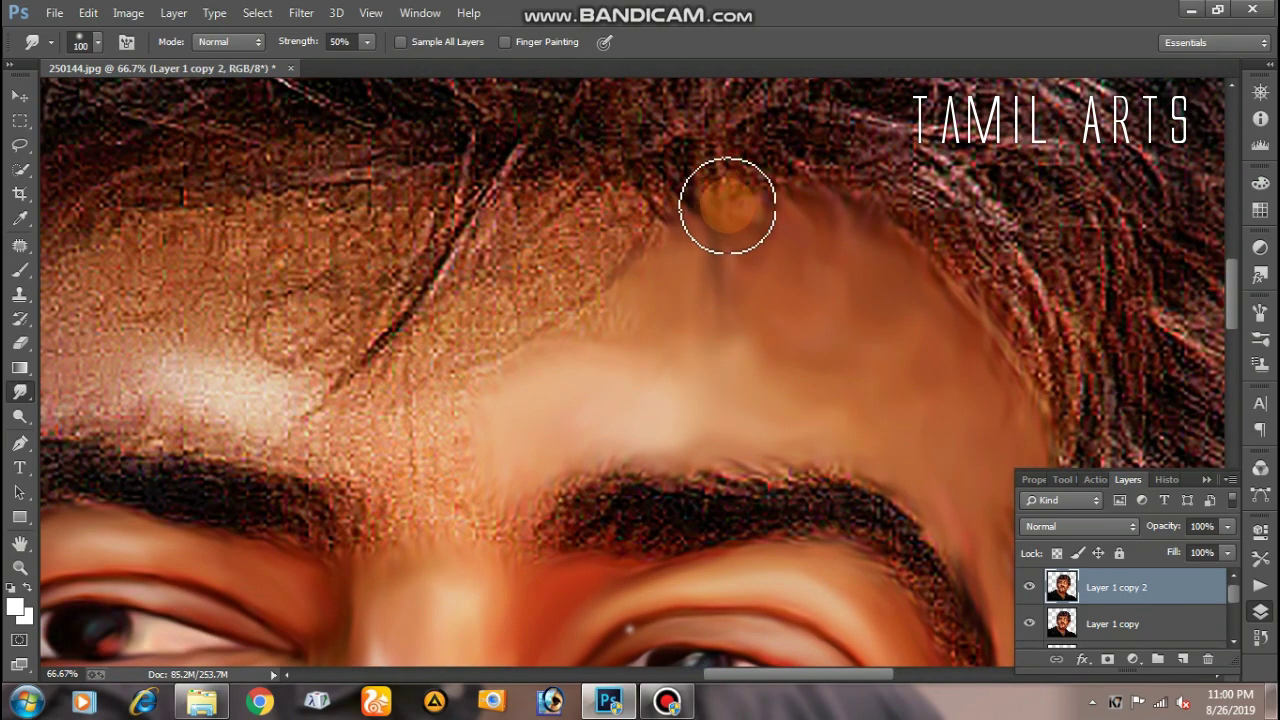
pyautogui.moveTo(755, 215); pyautogui.dragTo(640, 265)
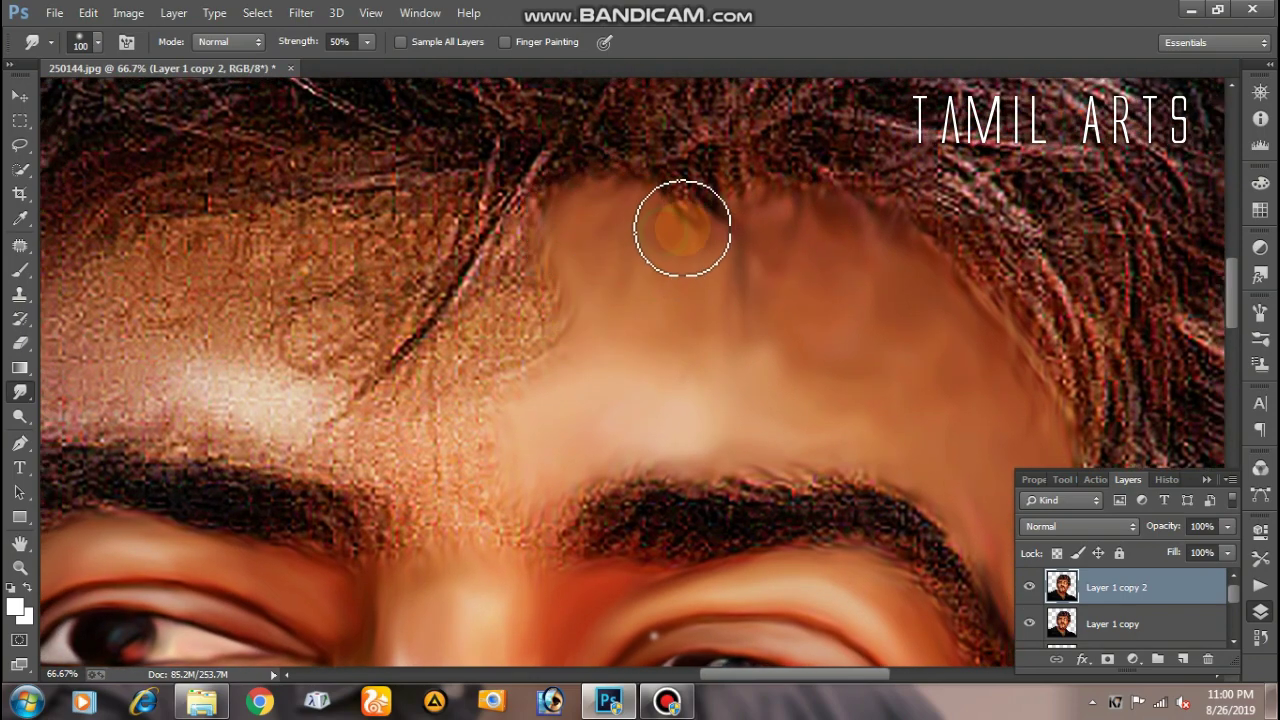
# Smooth the skin between the brows and spread the light skin tone across the forehead
pyautogui.scroll(-1, 630, 270)
pyautogui.hscroll(-1, 582, 308)
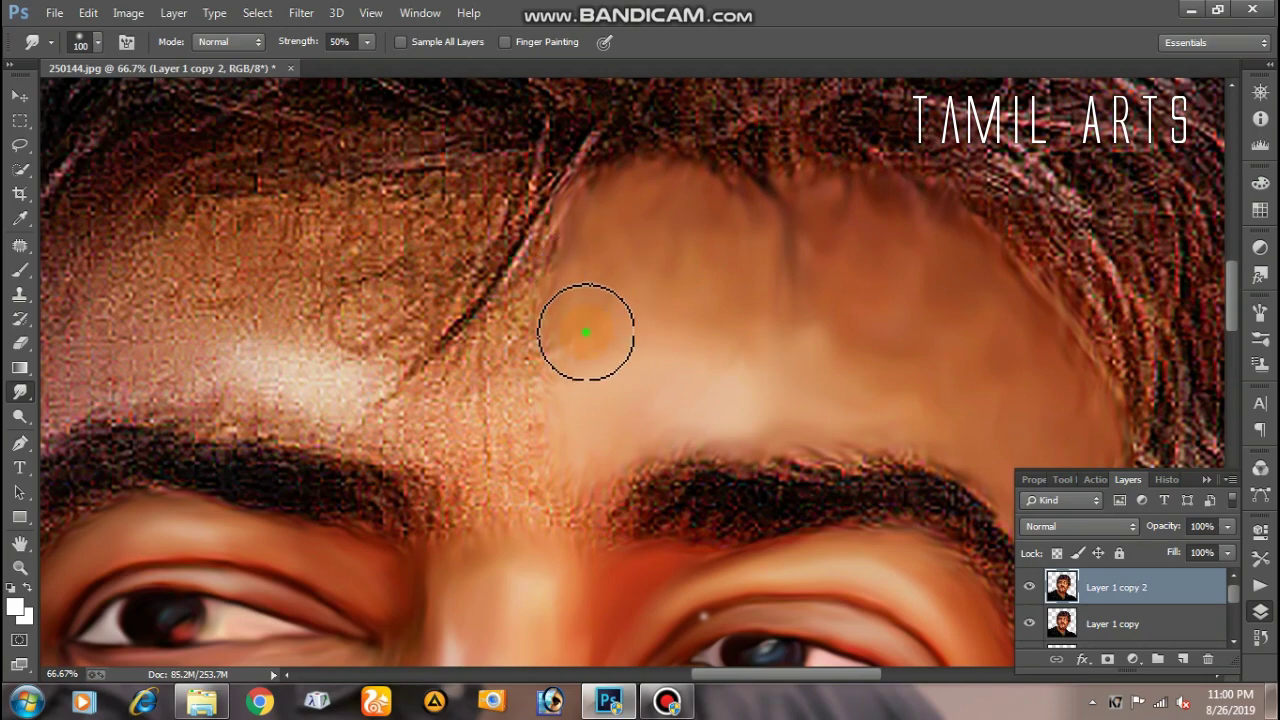
pyautogui.scroll(-1, 586, 332)
pyautogui.hscroll(-1, 596, 344)
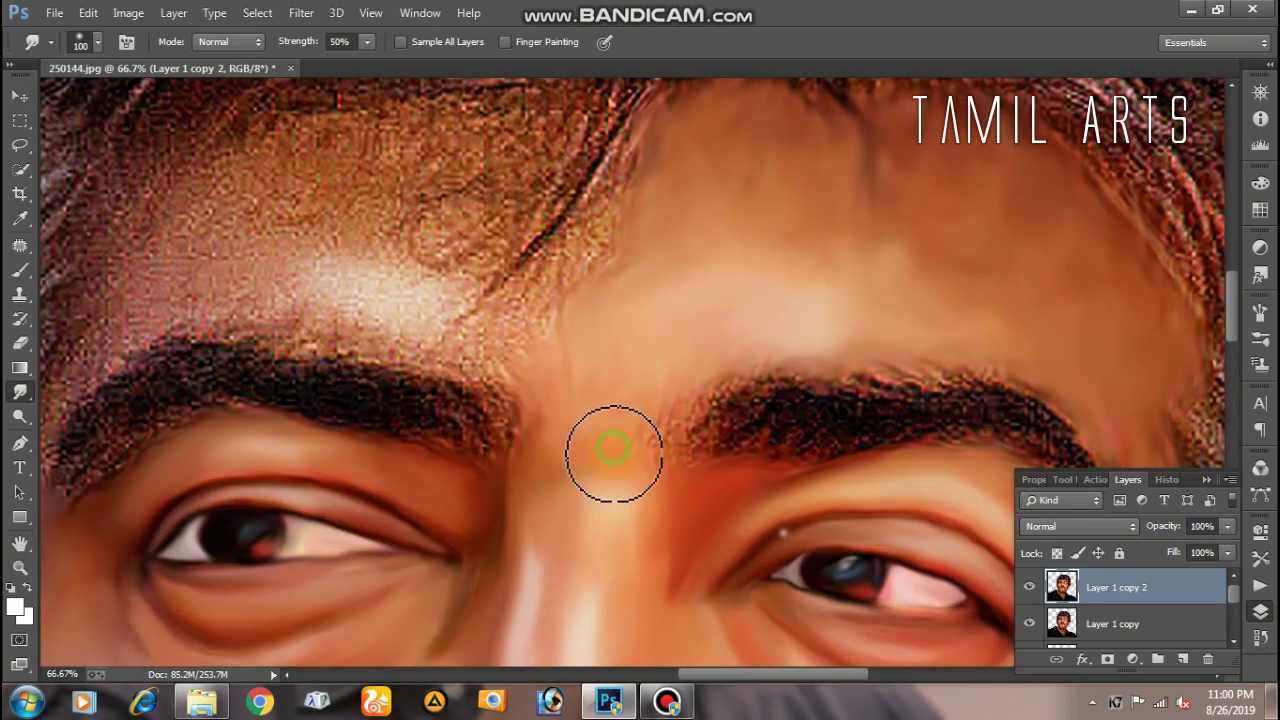
pyautogui.moveTo(613, 453); pyautogui.dragTo(532, 521)
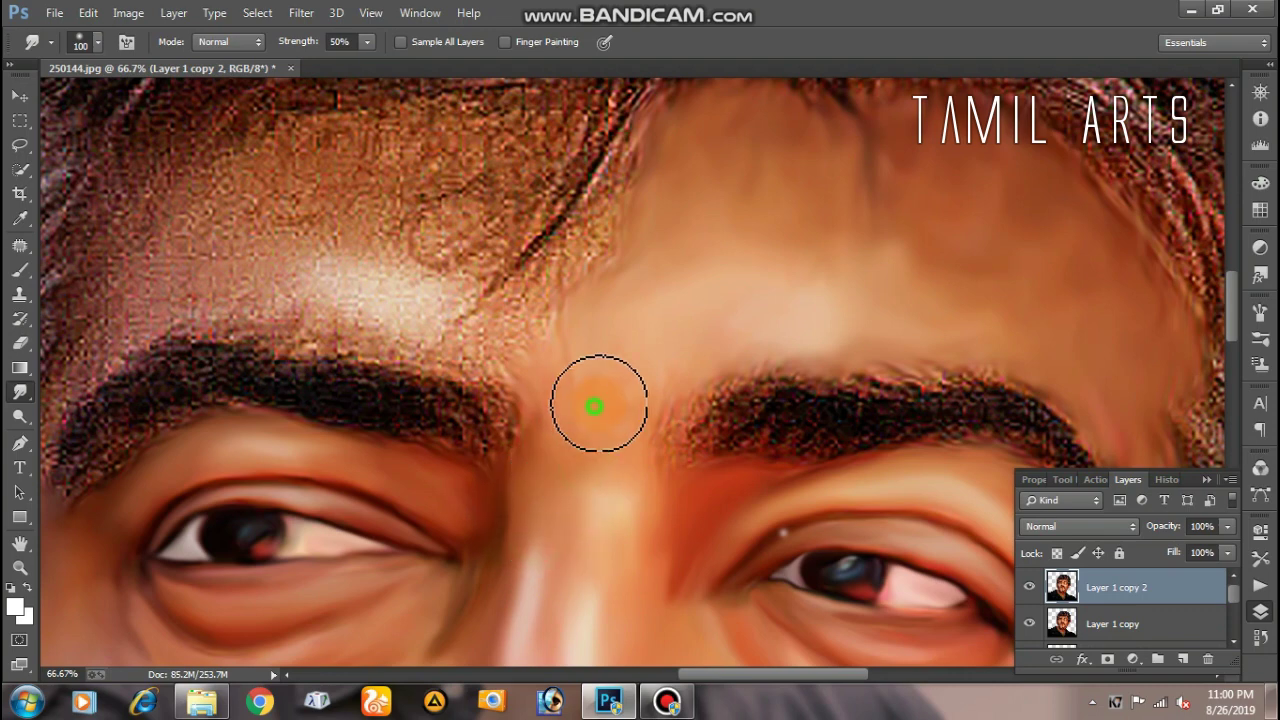
pyautogui.hscroll(-1, 689, 357)
pyautogui.moveTo(689, 357); pyautogui.dragTo(531, 345)
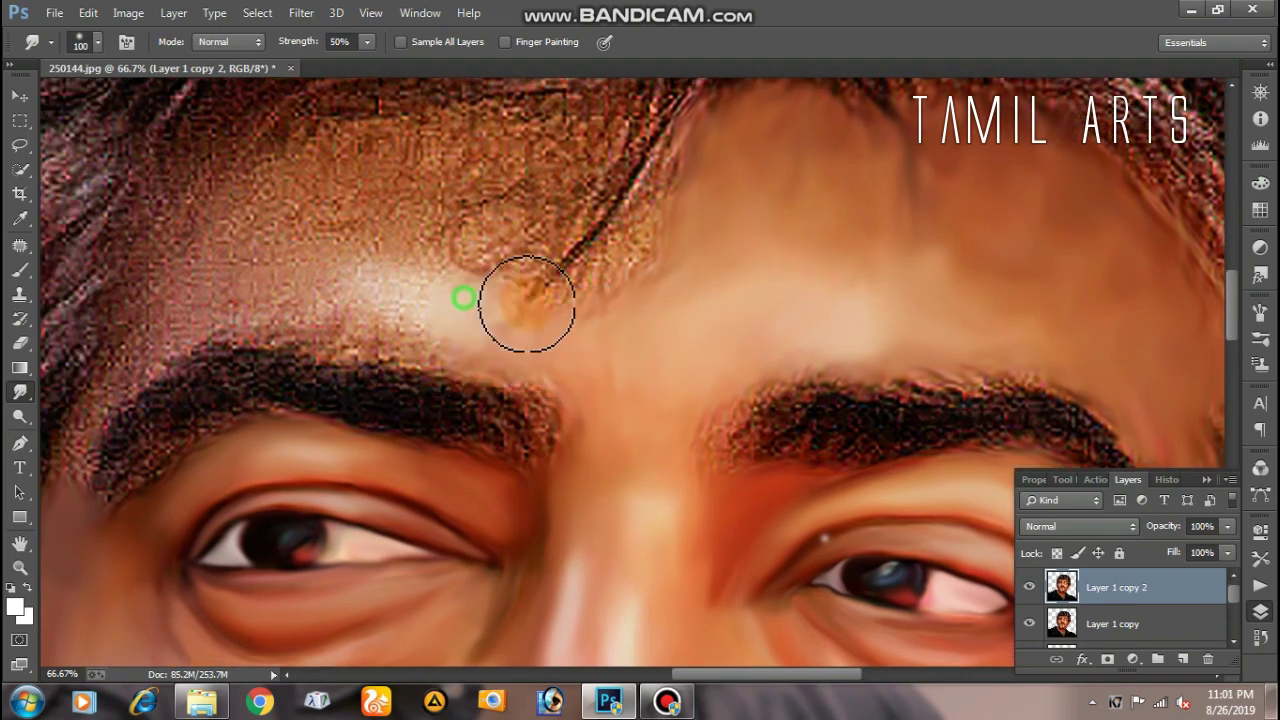
pyautogui.moveTo(527, 304); pyautogui.dragTo(330, 314)
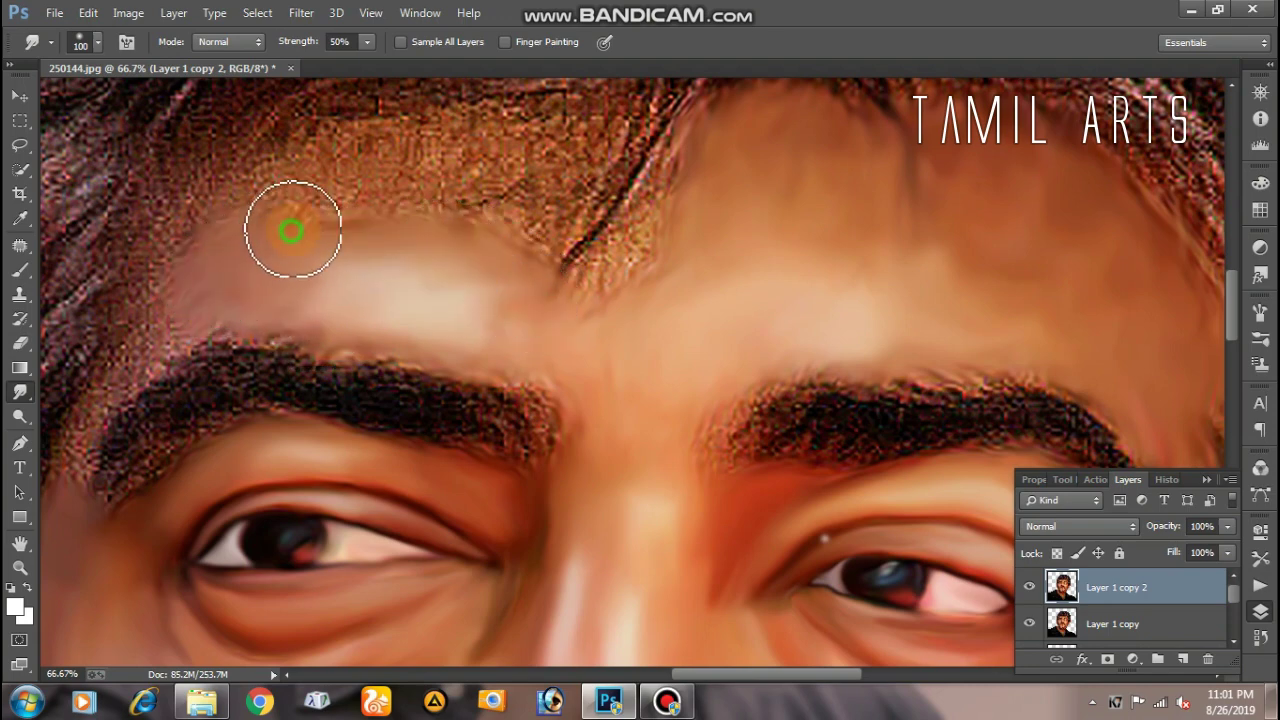
# Blend the hairline strands into the forehead skin
pyautogui.moveTo(456, 227); pyautogui.dragTo(428, 257)
pyautogui.moveTo(434, 171)
pyautogui.mouseDown()
pyautogui.moveTo(523, 171)
pyautogui.moveTo(490, 240)
pyautogui.moveTo(317, 180)
pyautogui.moveTo(331, 211)
pyautogui.moveTo(195, 233)
pyautogui.mouseUp()
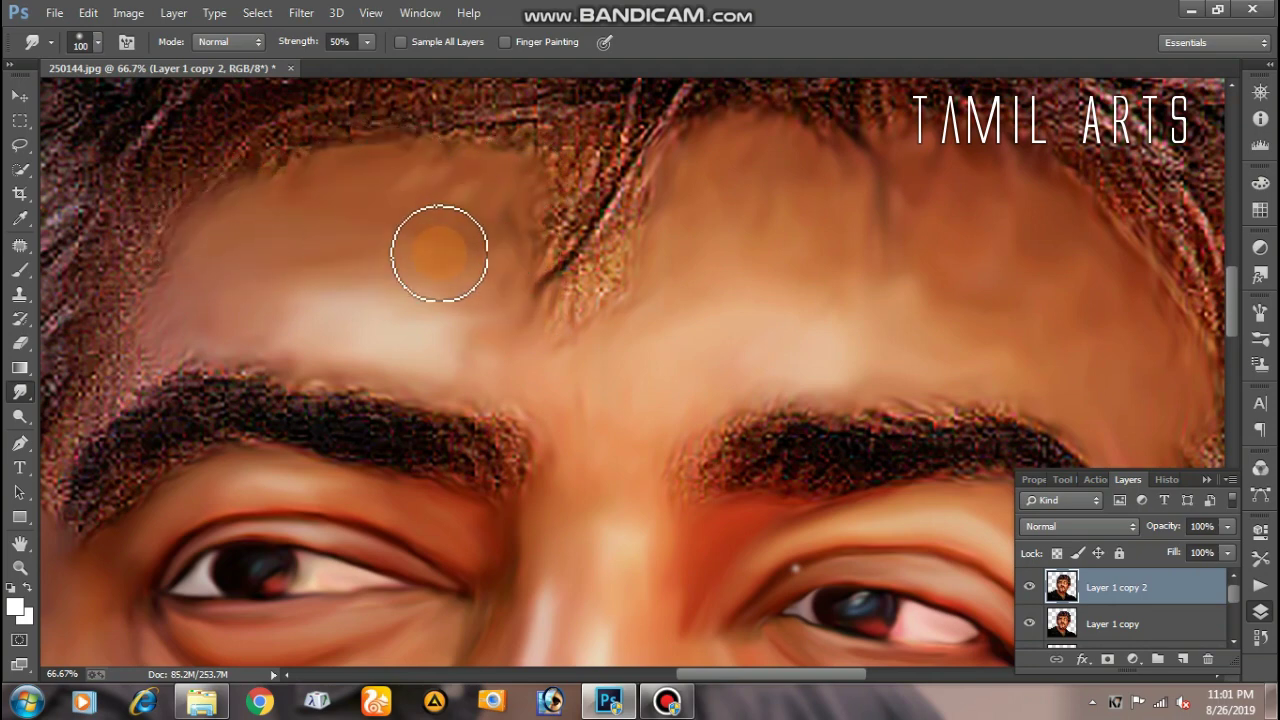
pyautogui.moveTo(439, 253); pyautogui.dragTo(480, 297)
pyautogui.moveTo(420, 343); pyautogui.dragTo(491, 323)
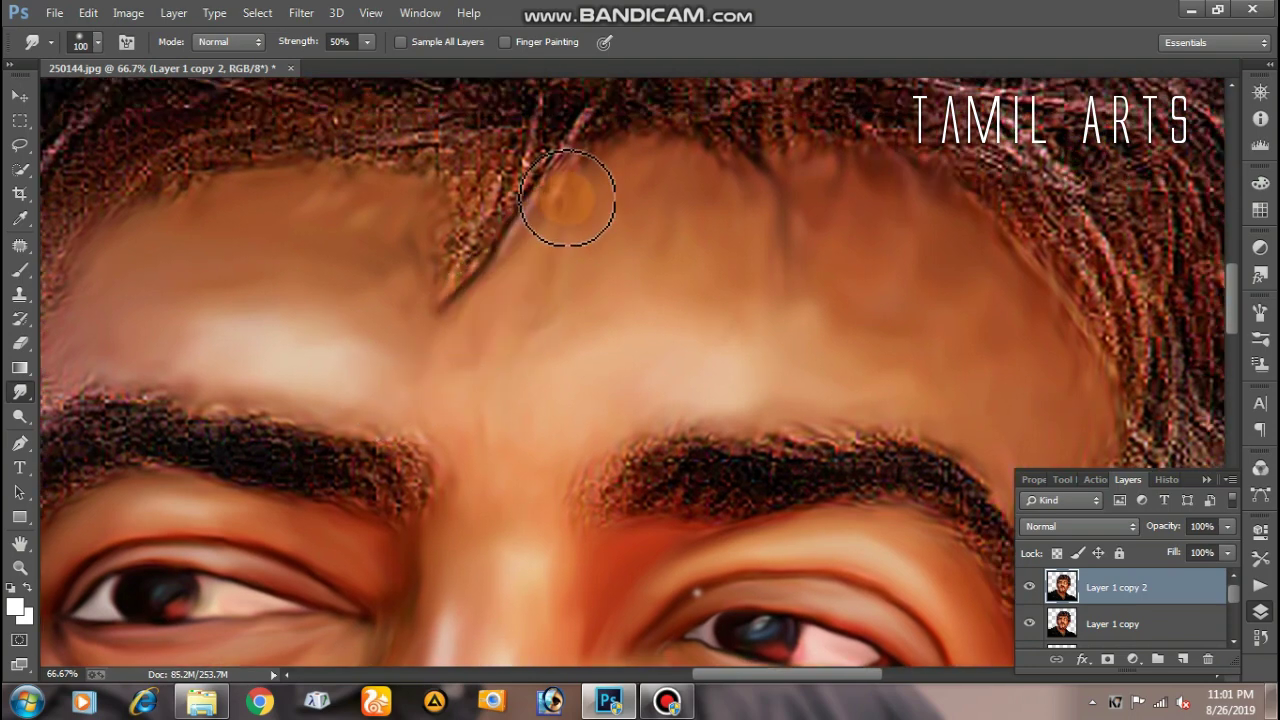
pyautogui.moveTo(480, 243)
pyautogui.mouseDown()
pyautogui.moveTo(537, 194)
pyautogui.moveTo(441, 199)
pyautogui.mouseUp()
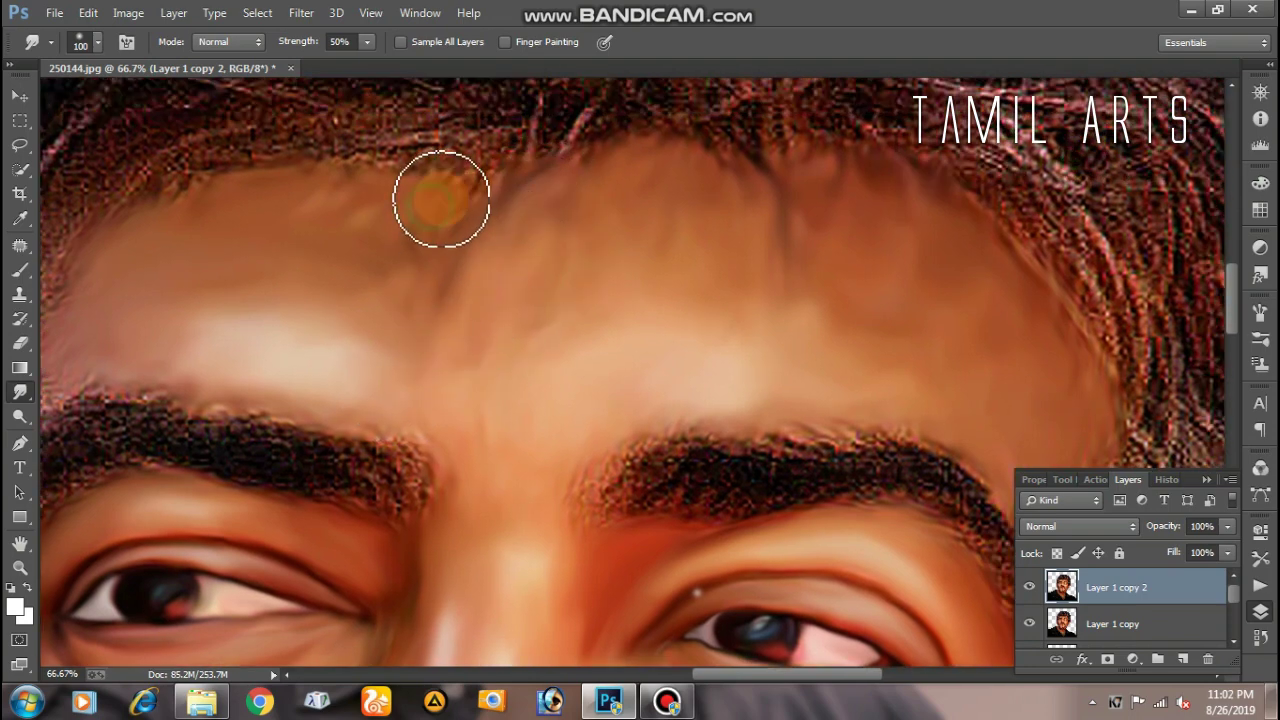
pyautogui.moveTo(467, 290)
pyautogui.mouseDown()
pyautogui.moveTo(571, 191)
pyautogui.moveTo(400, 251)
pyautogui.moveTo(329, 214)
pyautogui.moveTo(369, 271)
pyautogui.mouseUp()
# Soften the remaining forehead skin, enlarge the brush to 150 and zoom out
pyautogui.moveTo(215, 287); pyautogui.dragTo(199, 335)
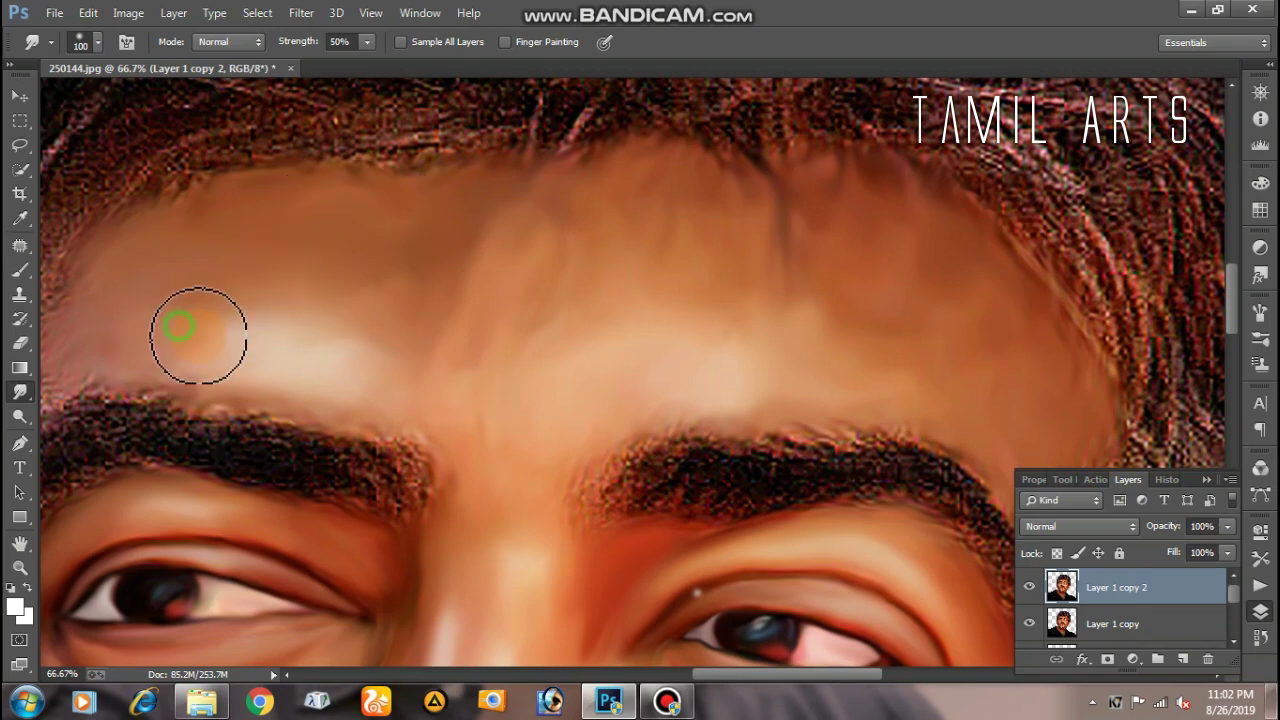
pyautogui.moveTo(385, 276); pyautogui.dragTo(355, 242)
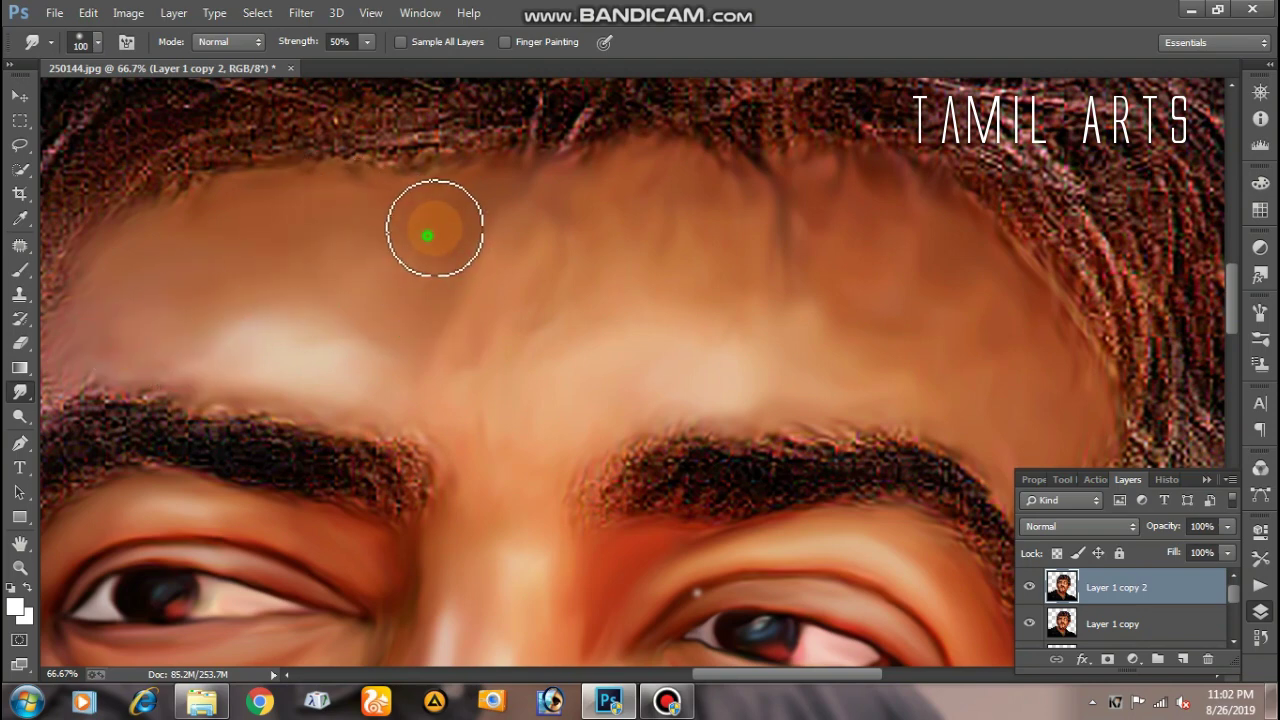
pyautogui.moveTo(571, 296)
pyautogui.mouseDown()
pyautogui.moveTo(474, 280)
pyautogui.moveTo(568, 270)
pyautogui.moveTo(494, 351)
pyautogui.moveTo(591, 297)
pyautogui.moveTo(466, 237)
pyautogui.moveTo(400, 366)
pyautogui.mouseUp()
pyautogui.press(']')
pyautogui.press(']')
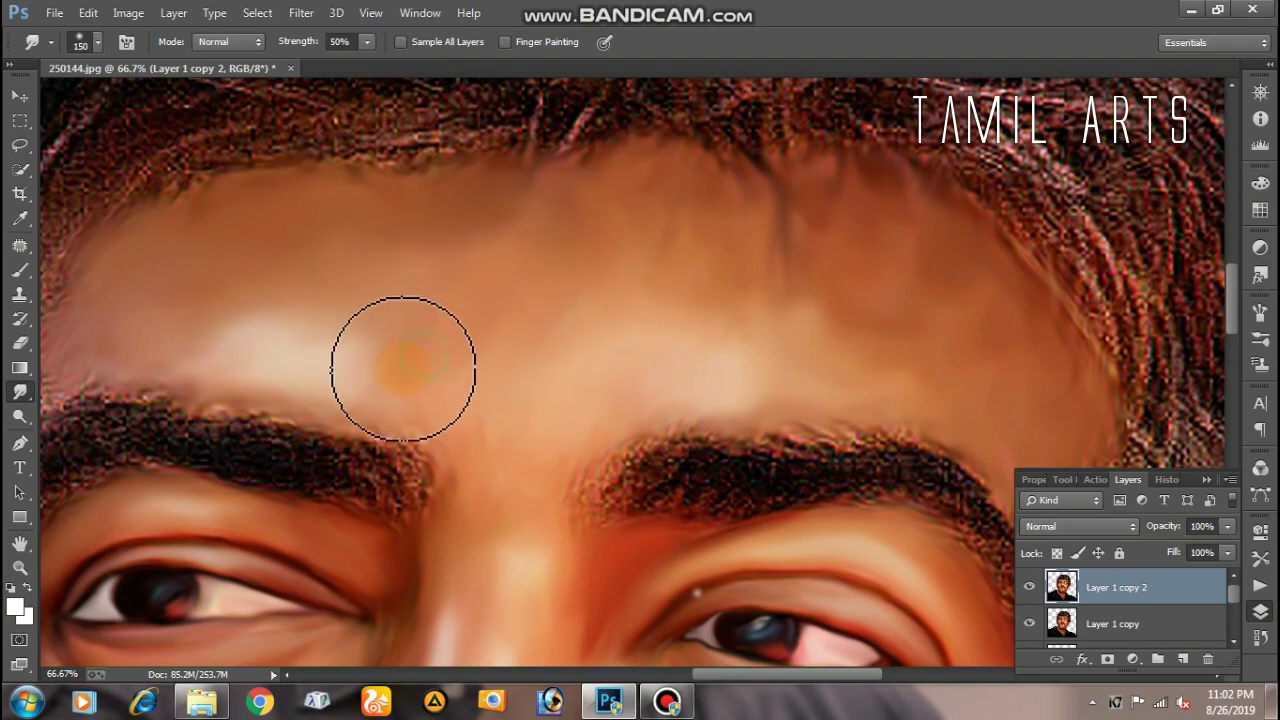
pyautogui.hotkey('ctrl', '-')
pyautogui.hotkey('ctrl', '-')
pyautogui.hotkey('ctrl', '-')
# Zoom in on the left eyebrow, set the brush to 80 and smear the skin above it
pyautogui.keyDown('ctrl'); pyautogui.click(386, 306); pyautogui.keyUp('ctrl')
pyautogui.keyDown('ctrl'); pyautogui.click(386, 306); pyautogui.keyUp('ctrl')
pyautogui.keyDown('ctrl'); pyautogui.click(597, 206); pyautogui.keyUp('ctrl')
pyautogui.keyDown('ctrl'); pyautogui.click(597, 206); pyautogui.keyUp('ctrl')
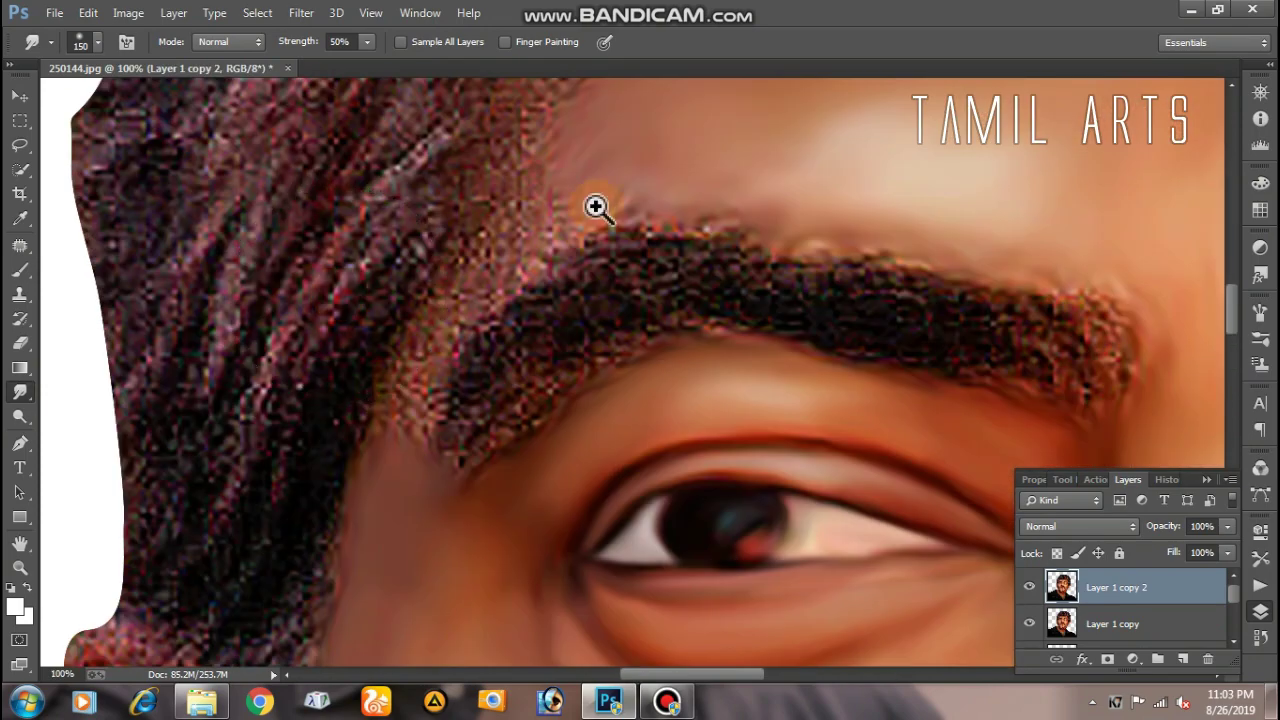
pyautogui.press('[')
pyautogui.press('[')
pyautogui.press('[')
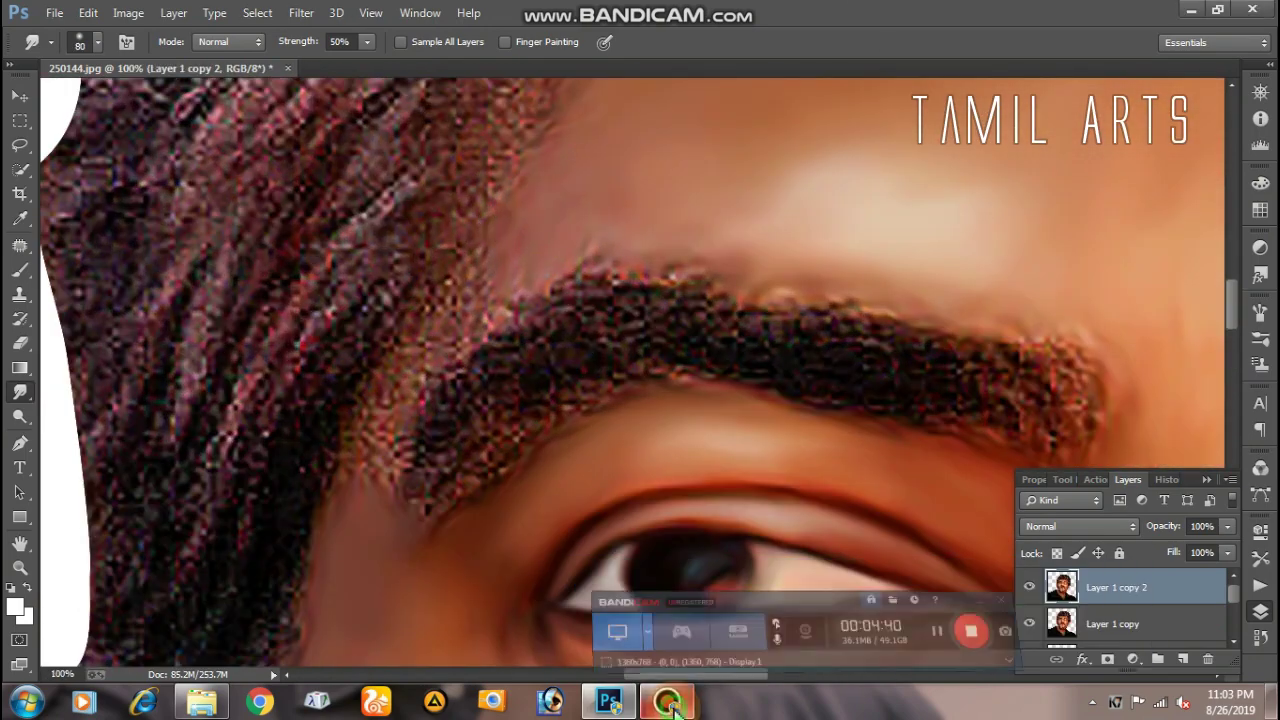
pyautogui.moveTo(471, 277)
pyautogui.mouseDown()
pyautogui.moveTo(382, 488)
pyautogui.moveTo(366, 409)
pyautogui.moveTo(389, 409)
pyautogui.moveTo(380, 380)
pyautogui.moveTo(475, 281)
pyautogui.moveTo(588, 243)
pyautogui.mouseUp()
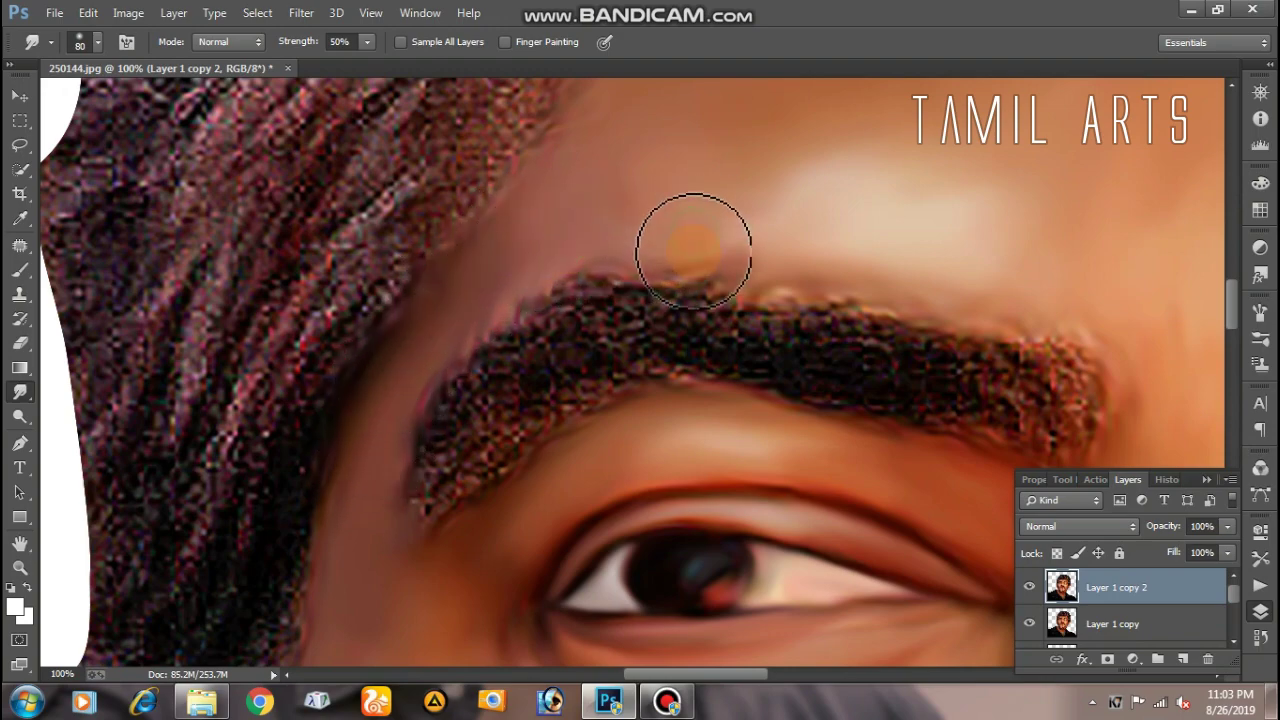
pyautogui.moveTo(693, 250)
pyautogui.mouseDown()
pyautogui.moveTo(569, 251)
pyautogui.moveTo(709, 329)
pyautogui.mouseUp()
# Smooth the upper forehead skin up to the hairline, then zoom out to the whole face
pyautogui.moveTo(620, 170)
pyautogui.mouseDown()
pyautogui.moveTo(646, 260)
pyautogui.moveTo(709, 323)
pyautogui.mouseUp()
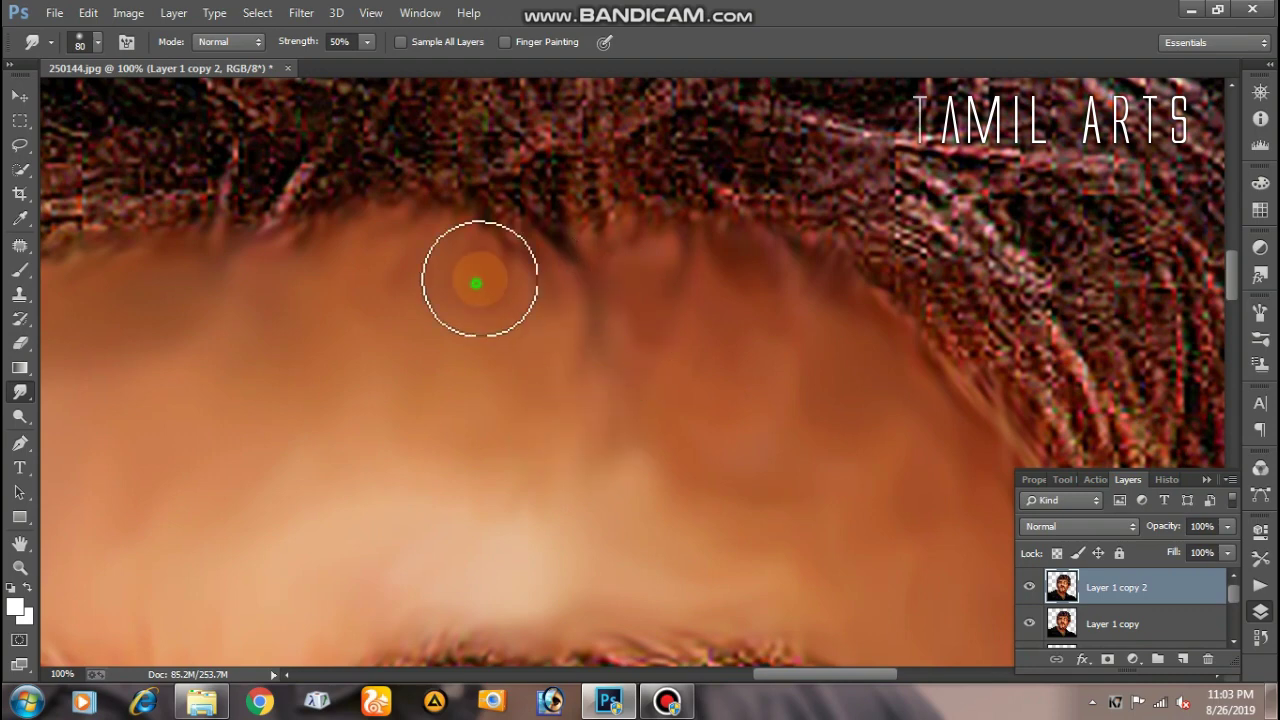
pyautogui.moveTo(626, 294); pyautogui.dragTo(531, 224)
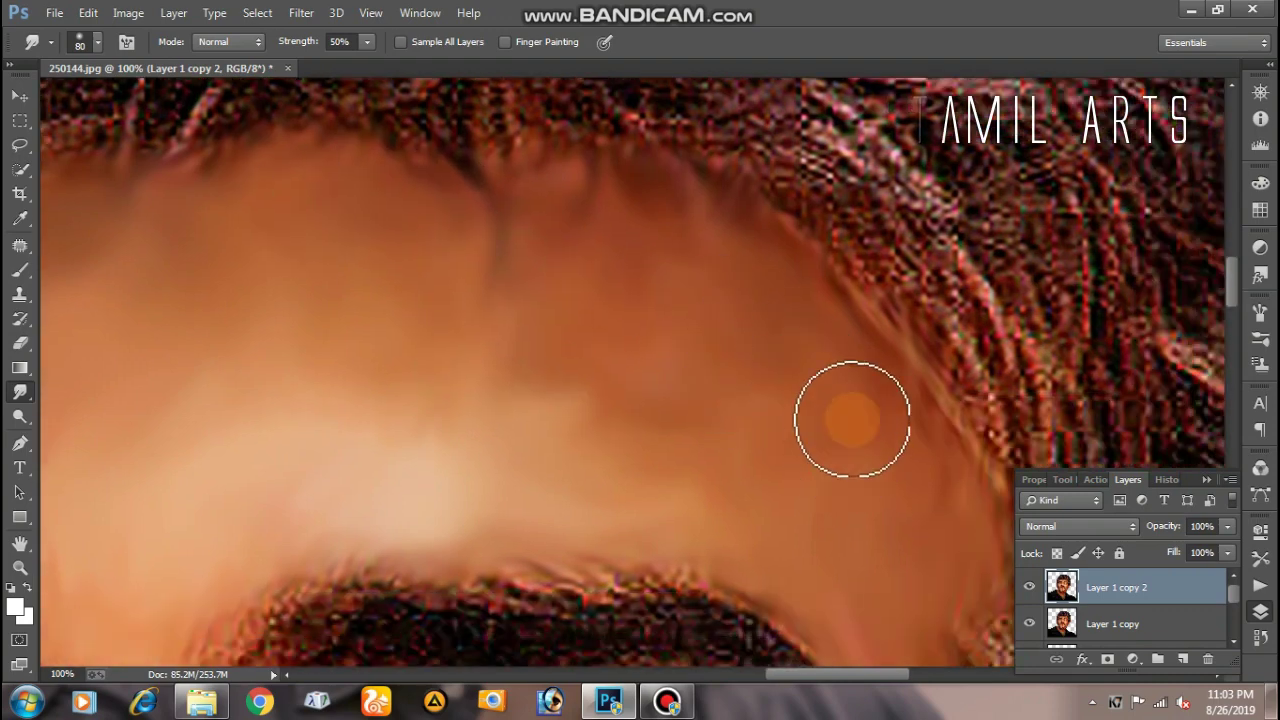
pyautogui.moveTo(851, 414); pyautogui.dragTo(731, 477)
pyautogui.moveTo(603, 426)
pyautogui.mouseDown()
pyautogui.moveTo(585, 437)
pyautogui.moveTo(563, 220)
pyautogui.moveTo(694, 214)
pyautogui.mouseUp()
pyautogui.keyDown('alt'); pyautogui.click(711, 337); pyautogui.keyUp('alt')
pyautogui.keyDown('alt'); pyautogui.click(711, 337); pyautogui.keyUp('alt')
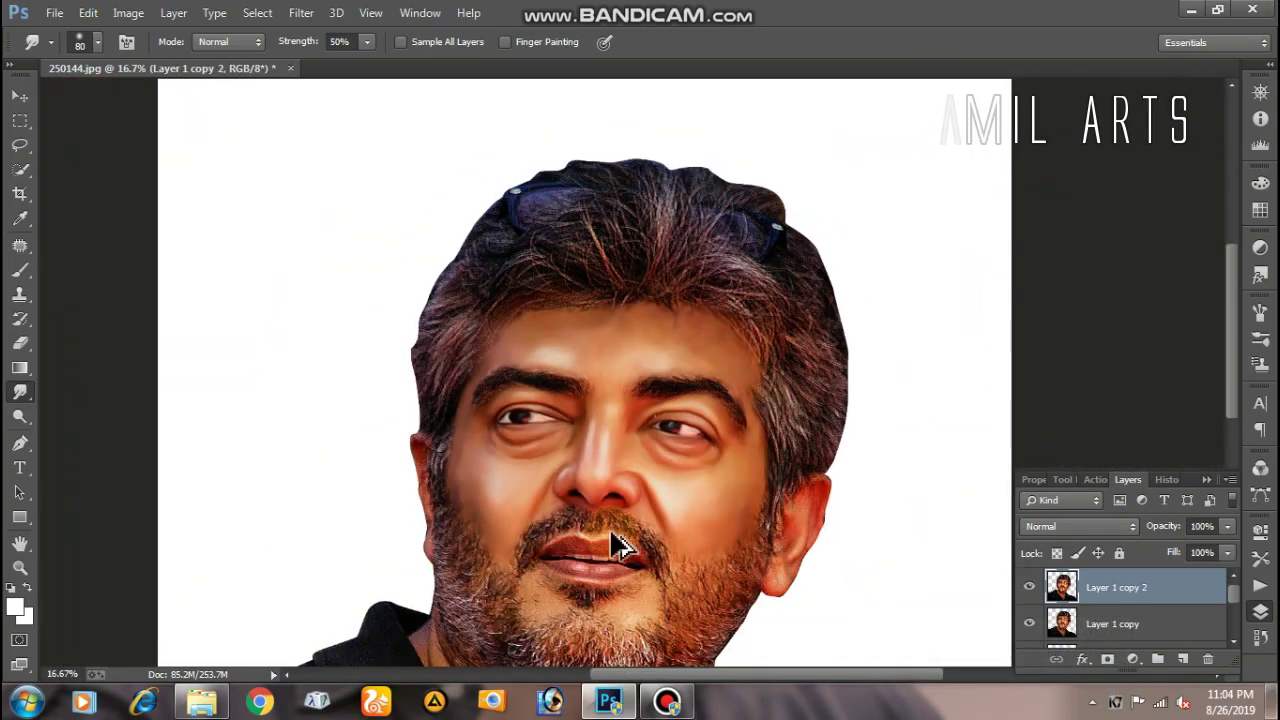
# Zoom in and smudge the chin skin right of the mouth up to the lip corner
pyautogui.scroll(2, 634, 420)
pyautogui.scroll(2, 686, 414)
pyautogui.scroll(1, 778, 395)
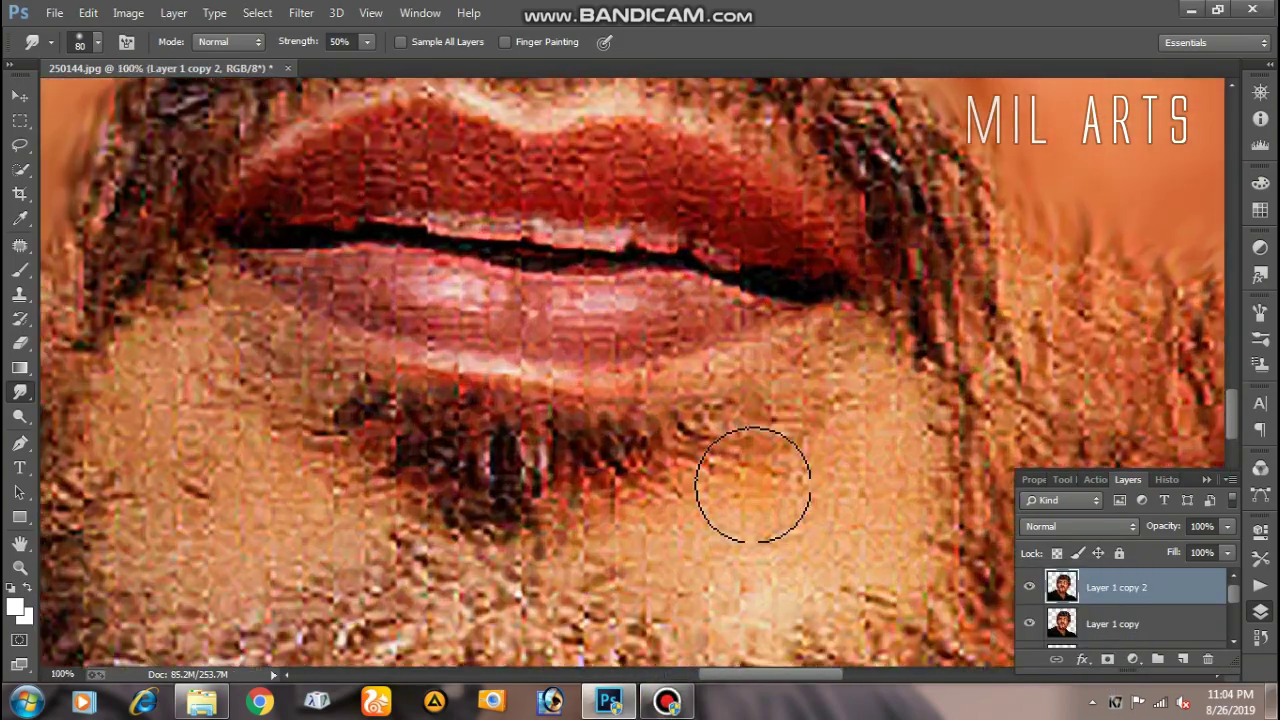
pyautogui.moveTo(737, 486)
pyautogui.mouseDown()
pyautogui.moveTo(808, 594)
pyautogui.moveTo(894, 429)
pyautogui.moveTo(897, 453)
pyautogui.moveTo(757, 489)
pyautogui.mouseUp()
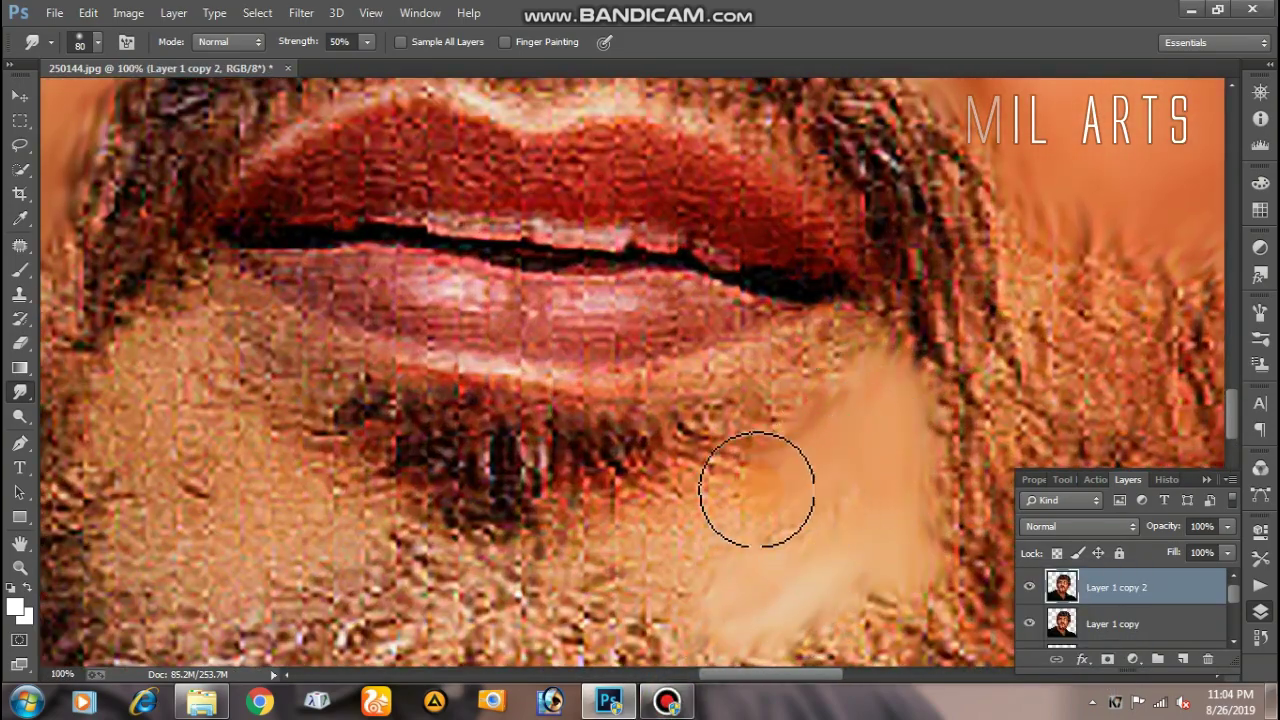
pyautogui.moveTo(789, 533)
pyautogui.mouseDown()
pyautogui.moveTo(677, 543)
pyautogui.moveTo(737, 434)
pyautogui.mouseUp()
pyautogui.scroll(-2, 690, 540)
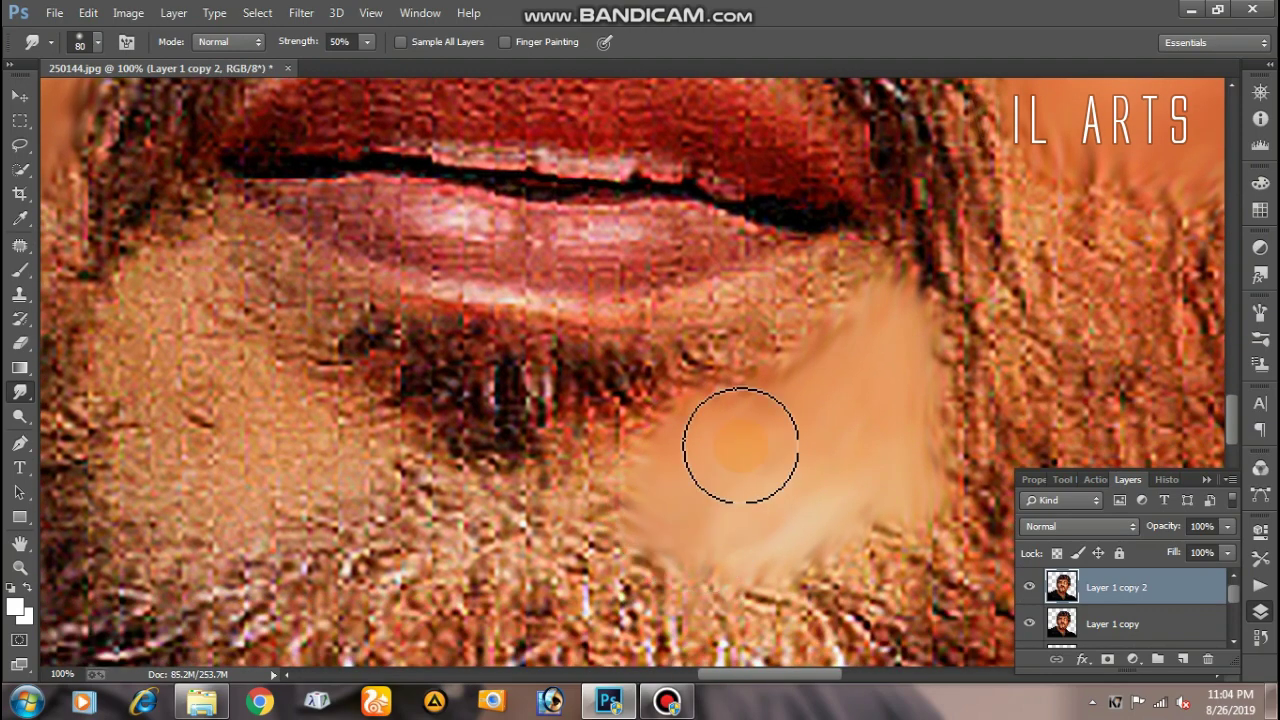
pyautogui.scroll(-2, 800, 445)
pyautogui.scroll(-1, 857, 453)
pyautogui.moveTo(857, 453)
pyautogui.mouseDown()
pyautogui.moveTo(857, 491)
pyautogui.moveTo(943, 486)
pyautogui.mouseUp()
pyautogui.scroll(1, 943, 486)
pyautogui.moveTo(850, 390)
pyautogui.mouseDown()
pyautogui.moveTo(794, 320)
pyautogui.moveTo(880, 297)
pyautogui.mouseUp()
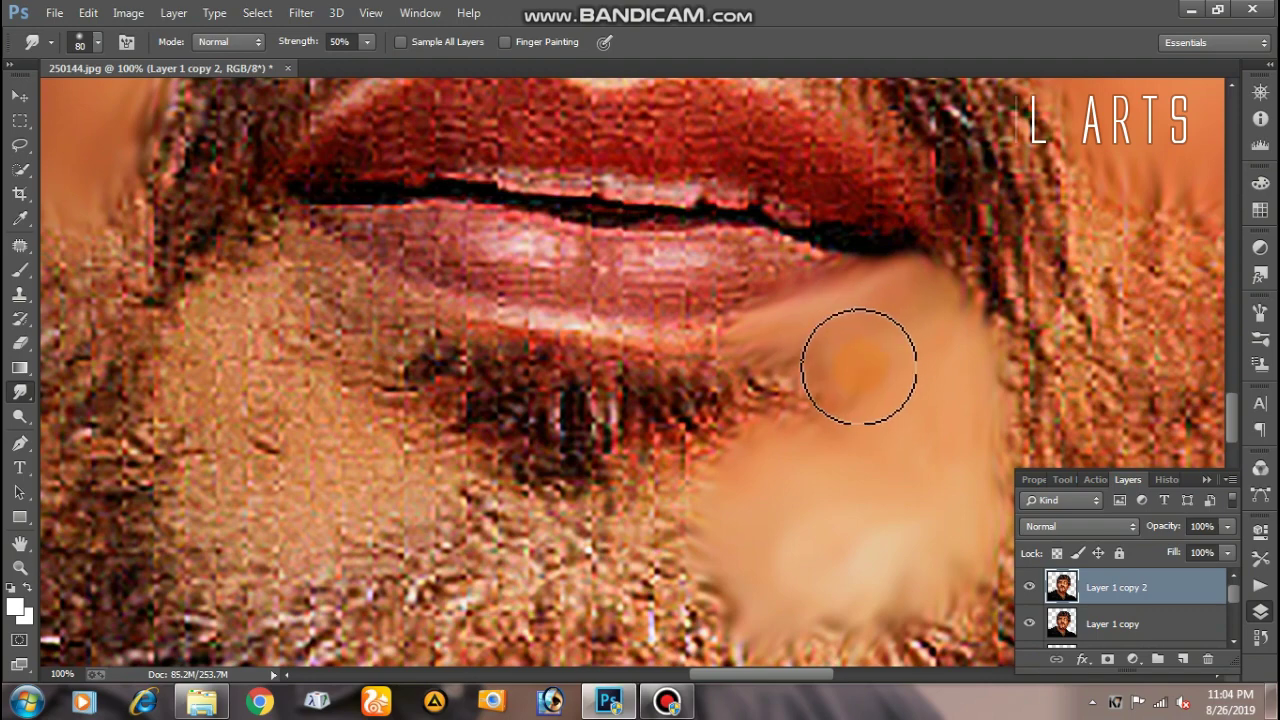
pyautogui.moveTo(858, 366)
pyautogui.mouseDown()
pyautogui.moveTo(821, 381)
pyautogui.moveTo(771, 460)
pyautogui.mouseUp()
# Smudge the skin under the left lip corner into the beard and blend both chin patches
pyautogui.scroll(1, 600, 420)
pyautogui.moveTo(443, 306)
pyautogui.mouseDown()
pyautogui.moveTo(366, 283)
pyautogui.moveTo(500, 366)
pyautogui.moveTo(406, 366)
pyautogui.moveTo(449, 417)
pyautogui.moveTo(322, 288)
pyautogui.moveTo(338, 354)
pyautogui.mouseUp()
pyautogui.moveTo(420, 383)
pyautogui.mouseDown()
pyautogui.moveTo(300, 329)
pyautogui.moveTo(329, 451)
pyautogui.moveTo(449, 451)
pyautogui.moveTo(440, 563)
pyautogui.moveTo(314, 457)
pyautogui.mouseUp()
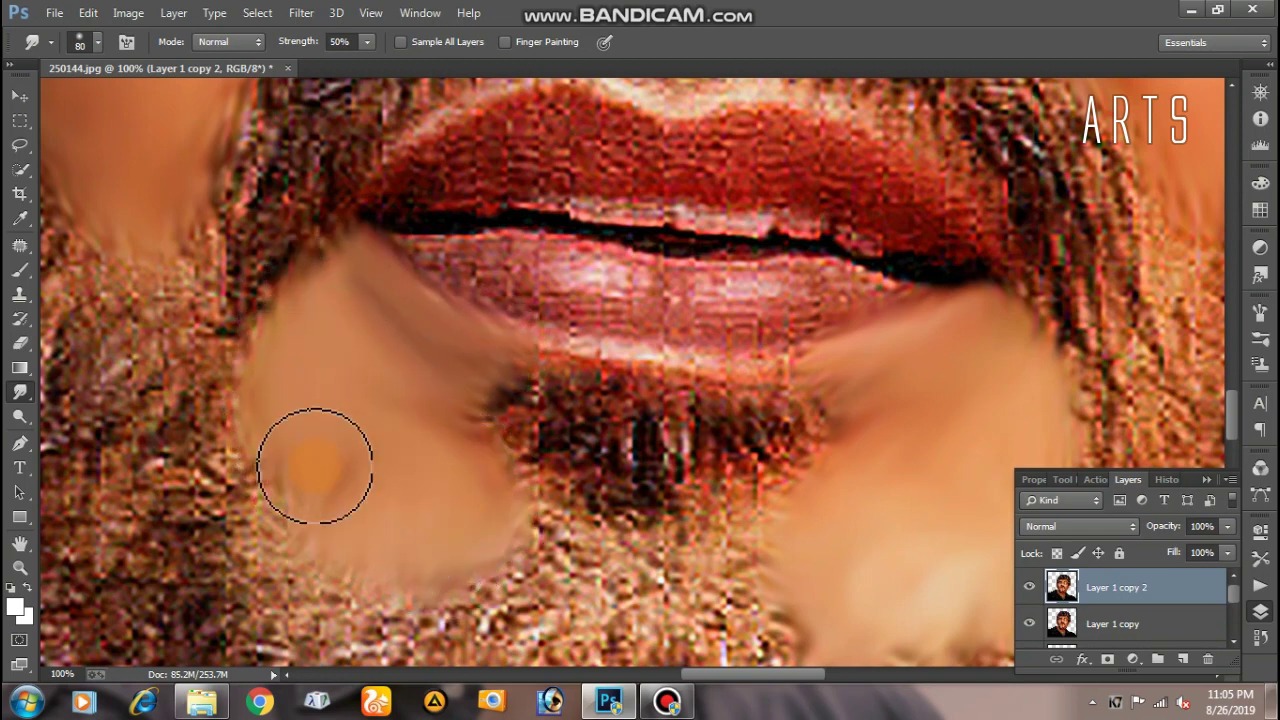
pyautogui.scroll(-2, 351, 323)
pyautogui.moveTo(351, 323)
pyautogui.mouseDown()
pyautogui.moveTo(286, 391)
pyautogui.moveTo(318, 500)
pyautogui.moveTo(409, 471)
pyautogui.mouseUp()
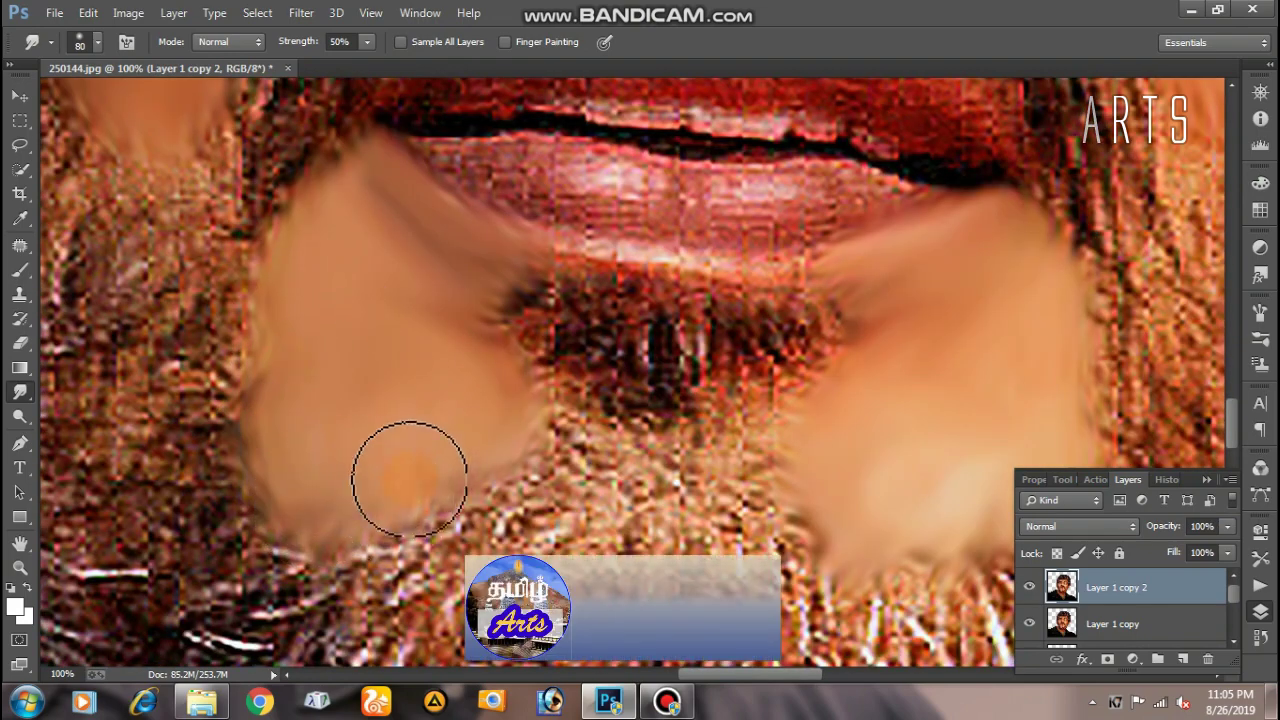
pyautogui.moveTo(631, 410); pyautogui.dragTo(491, 400)
pyautogui.moveTo(337, 357)
pyautogui.mouseDown()
pyautogui.moveTo(660, 335)
pyautogui.moveTo(620, 374)
pyautogui.moveTo(669, 509)
pyautogui.moveTo(400, 396)
pyautogui.moveTo(329, 443)
pyautogui.moveTo(523, 403)
pyautogui.moveTo(407, 398)
pyautogui.mouseUp()
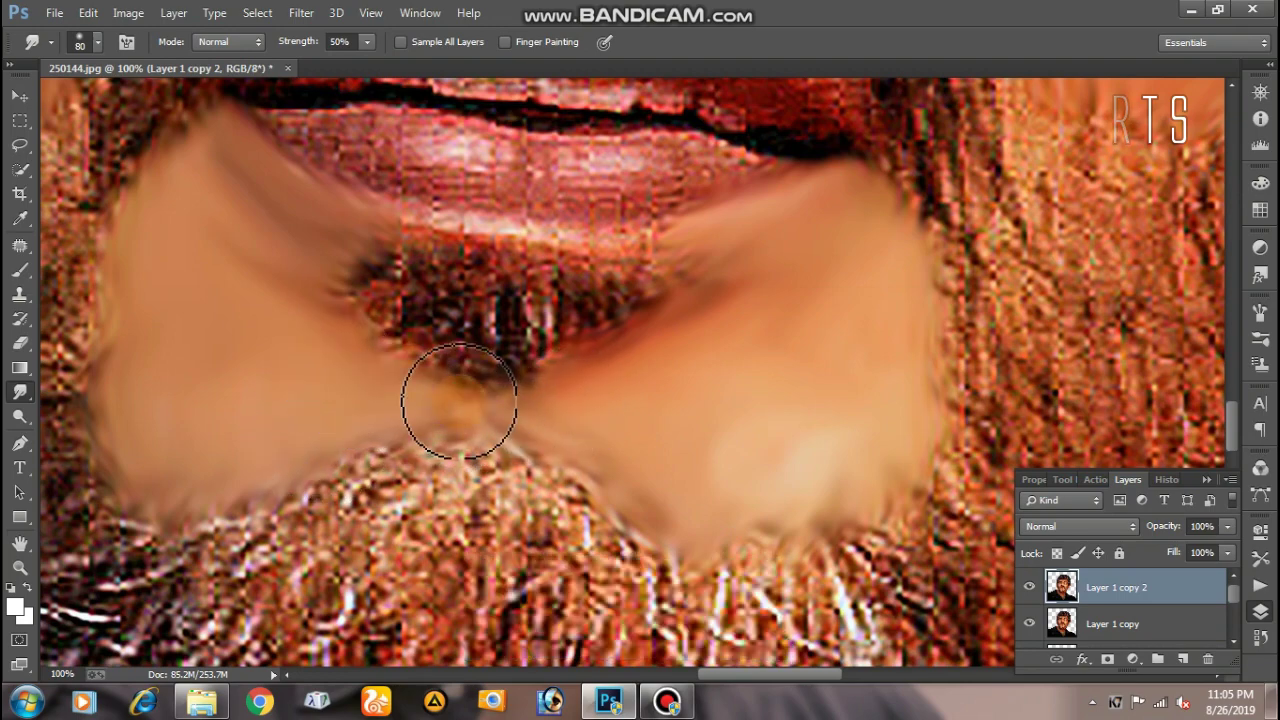
# Zoom to 50%, pan to the left cheek, and smudge the beard edge there
pyautogui.keyDown('ctrl'); pyautogui.keyDown('alt'); pyautogui.click(690, 368); pyautogui.keyUp('alt'); pyautogui.keyUp('ctrl')
pyautogui.keyDown('ctrl'); pyautogui.keyDown('alt'); pyautogui.click(690, 368); pyautogui.keyUp('alt'); pyautogui.keyUp('ctrl')
pyautogui.keyDown('ctrl'); pyautogui.keyDown('alt'); pyautogui.click(690, 368); pyautogui.keyUp('alt'); pyautogui.keyUp('ctrl')
pyautogui.keyDown('ctrl'); pyautogui.keyDown('alt'); pyautogui.click(690, 368); pyautogui.keyUp('alt'); pyautogui.keyUp('ctrl')
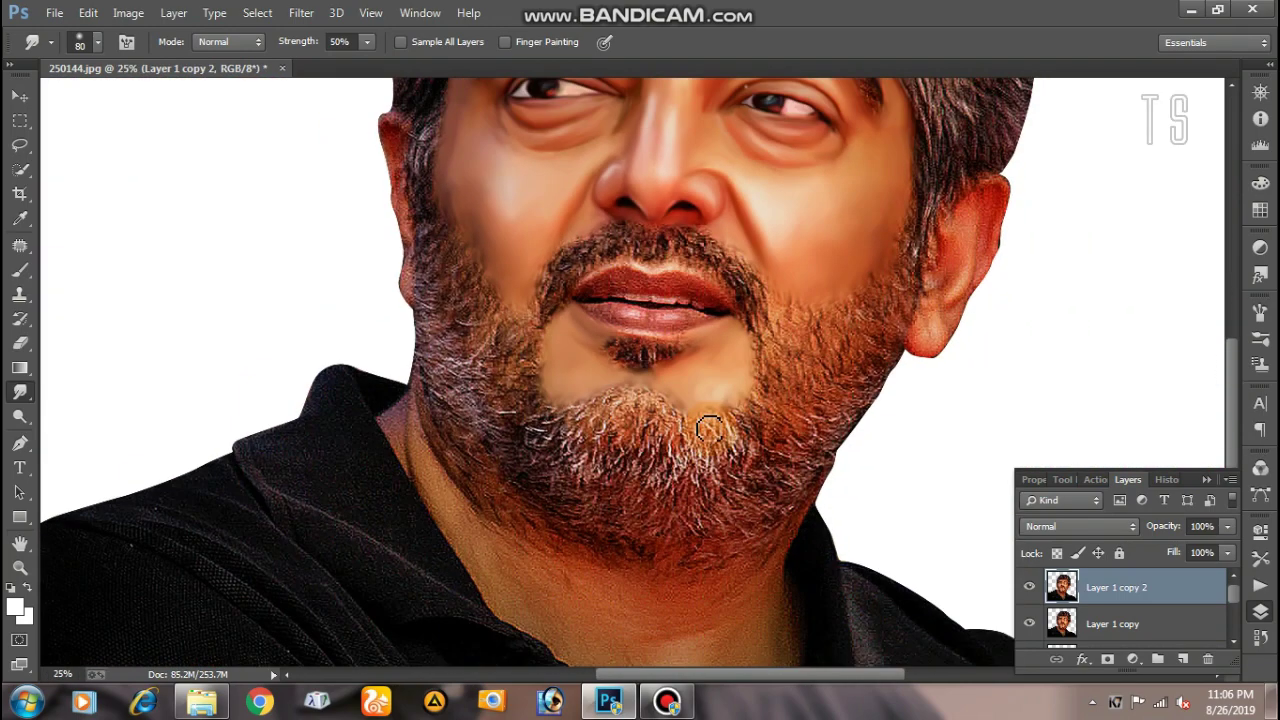
pyautogui.keyDown('ctrl'); pyautogui.keyDown('alt'); pyautogui.click(730, 360); pyautogui.keyUp('alt'); pyautogui.keyUp('ctrl')
pyautogui.keyDown('ctrl'); pyautogui.keyDown('alt'); pyautogui.click(730, 360); pyautogui.keyUp('alt'); pyautogui.keyUp('ctrl')
pyautogui.keyDown('ctrl'); pyautogui.click(666, 420); pyautogui.keyUp('ctrl')
pyautogui.keyDown('ctrl'); pyautogui.click(666, 420); pyautogui.keyUp('ctrl')
pyautogui.keyDown('ctrl'); pyautogui.click(666, 420); pyautogui.keyUp('ctrl')
pyautogui.keyDown('ctrl'); pyautogui.click(666, 420); pyautogui.keyUp('ctrl')
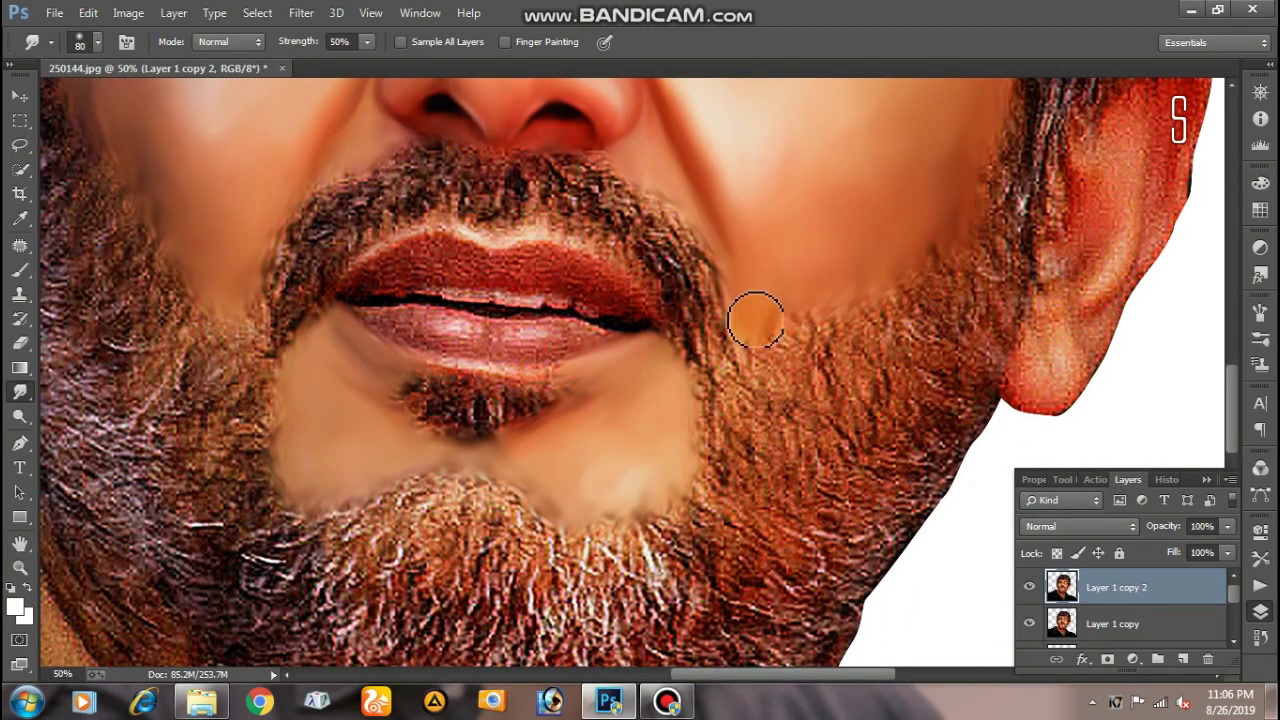
pyautogui.moveTo(793, 287); pyautogui.dragTo(938, 337)
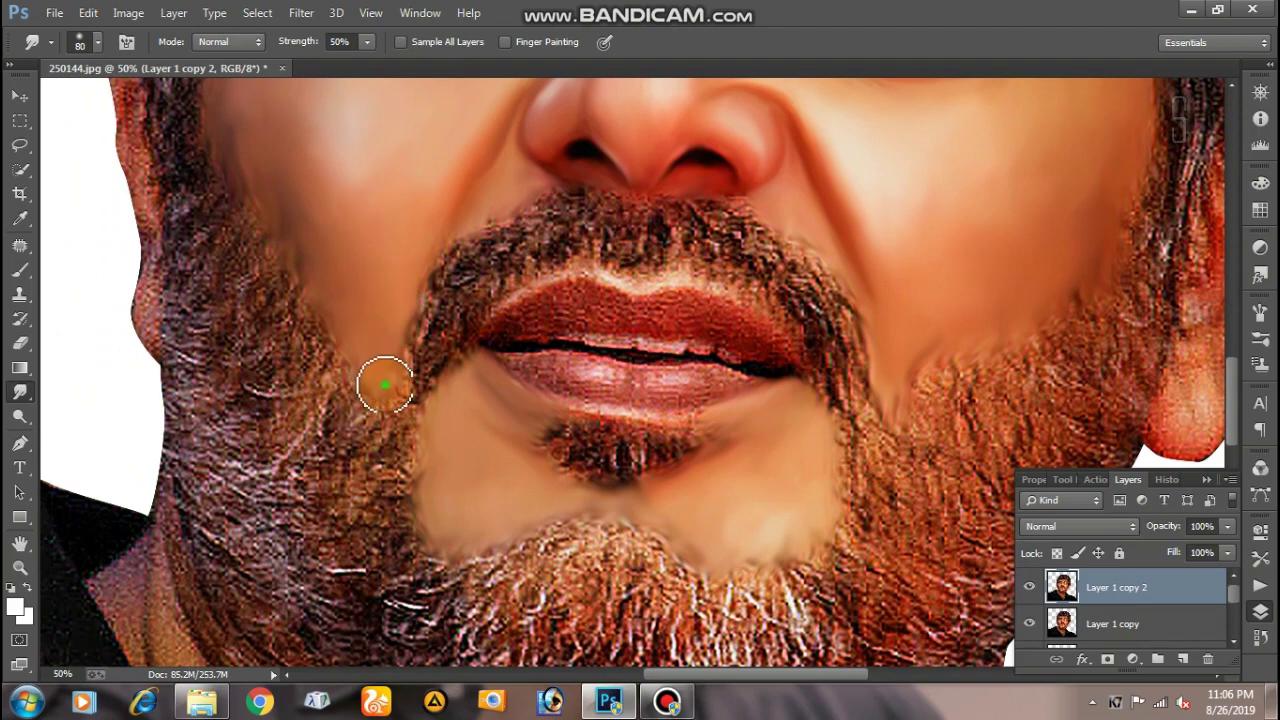
pyautogui.moveTo(474, 212); pyautogui.dragTo(514, 312)
pyautogui.moveTo(345, 302)
pyautogui.mouseDown()
pyautogui.moveTo(277, 223)
pyautogui.moveTo(350, 372)
pyautogui.moveTo(277, 223)
pyautogui.moveTo(320, 251)
pyautogui.mouseUp()
# Bring the eyes into view and shrink the Smudge brush to 70 px
pyautogui.moveTo(372, 306); pyautogui.dragTo(397, 374)
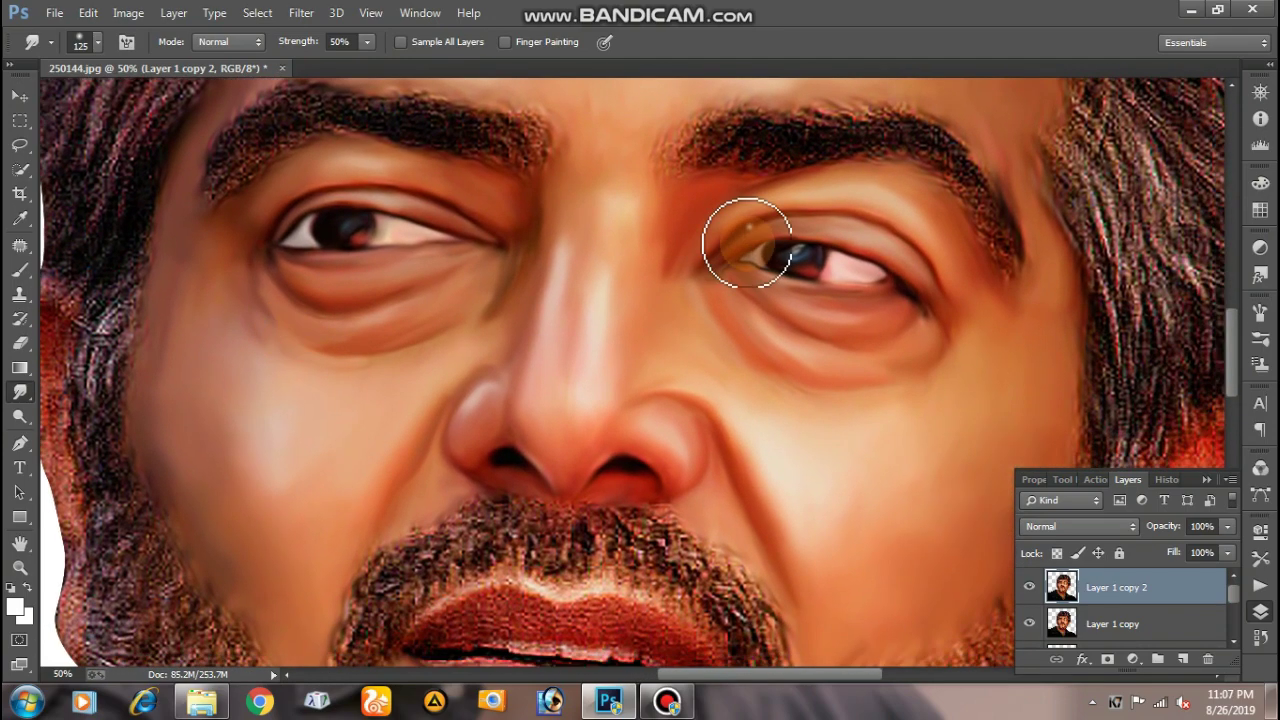
pyautogui.scroll(5, 757, 243)
pyautogui.press('[')
pyautogui.press('[')
pyautogui.press('[')
pyautogui.press('[')
pyautogui.press('[')
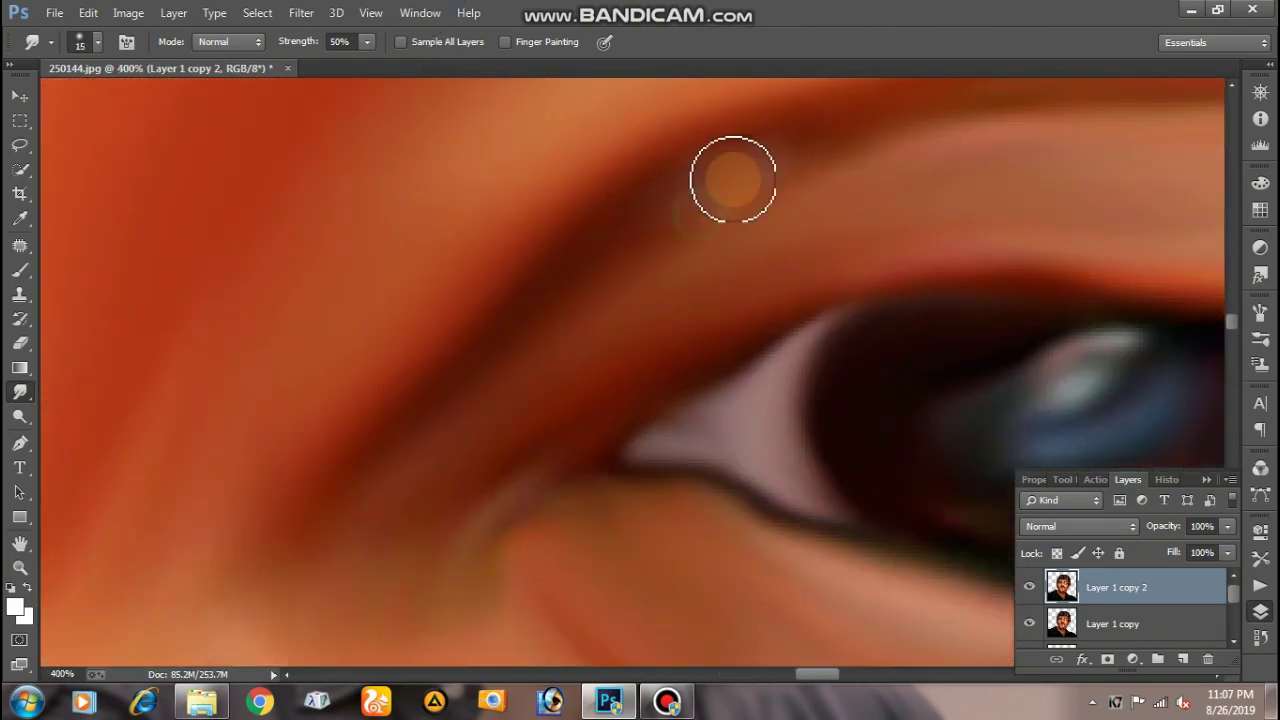
pyautogui.scroll(-6, 760, 255)
pyautogui.scroll(-2, 750, 300)
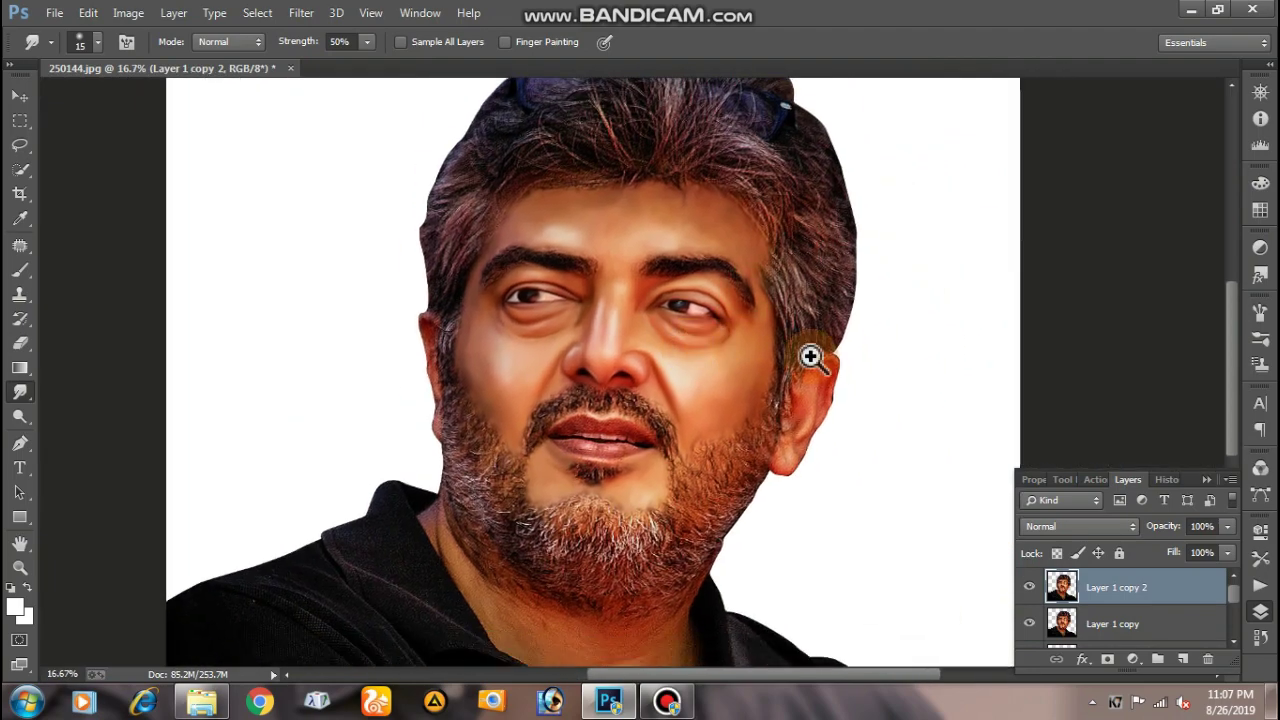
pyautogui.scroll(6, 811, 354)
# Smudge the ear smooth from its top rim down to the lobe
pyautogui.scroll(-3, 743, 430)
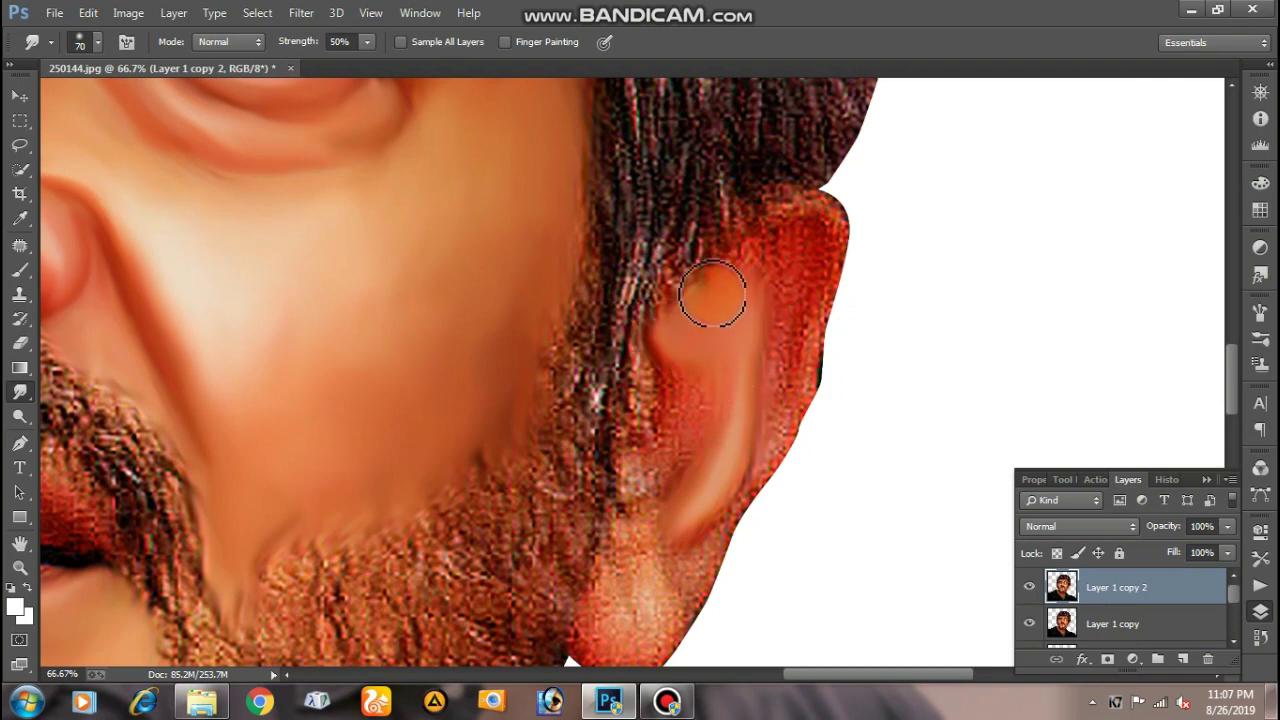
pyautogui.moveTo(750, 258)
pyautogui.mouseDown()
pyautogui.moveTo(786, 357)
pyautogui.moveTo(767, 441)
pyautogui.mouseUp()
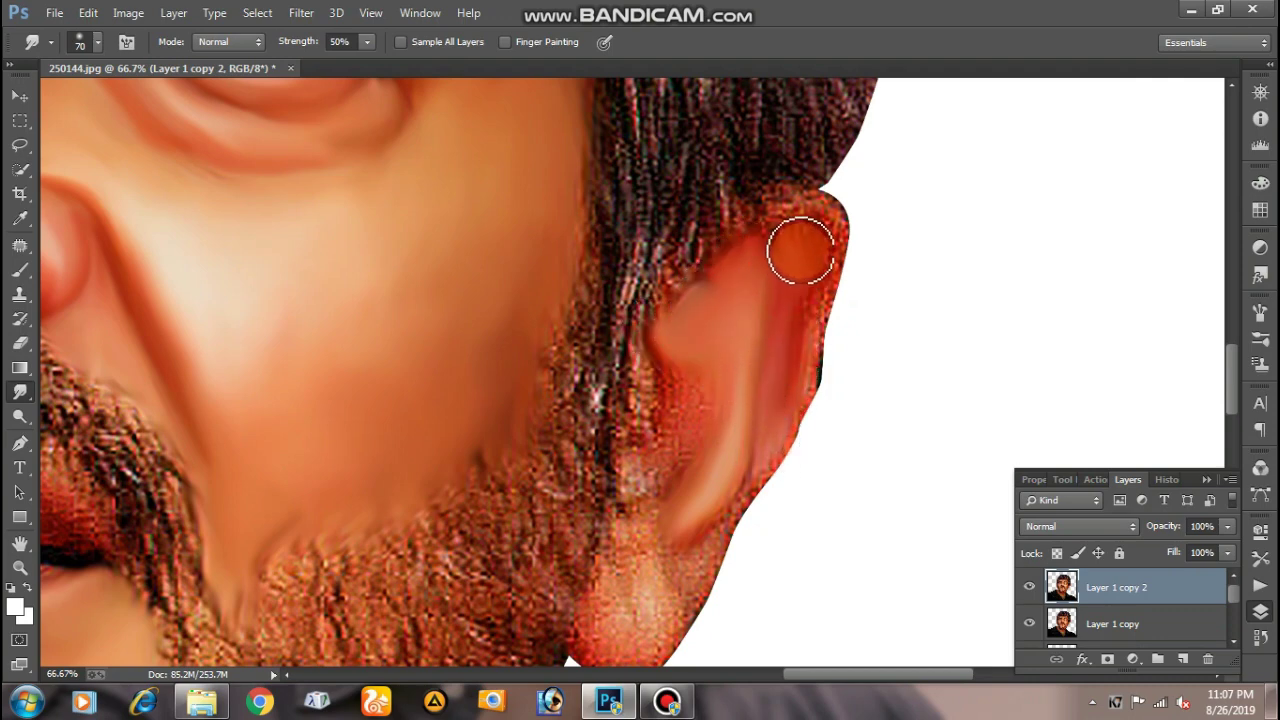
pyautogui.moveTo(800, 250)
pyautogui.mouseDown()
pyautogui.moveTo(820, 323)
pyautogui.moveTo(806, 214)
pyautogui.moveTo(820, 220)
pyautogui.moveTo(818, 295)
pyautogui.moveTo(811, 275)
pyautogui.moveTo(849, 217)
pyautogui.moveTo(811, 257)
pyautogui.mouseUp()
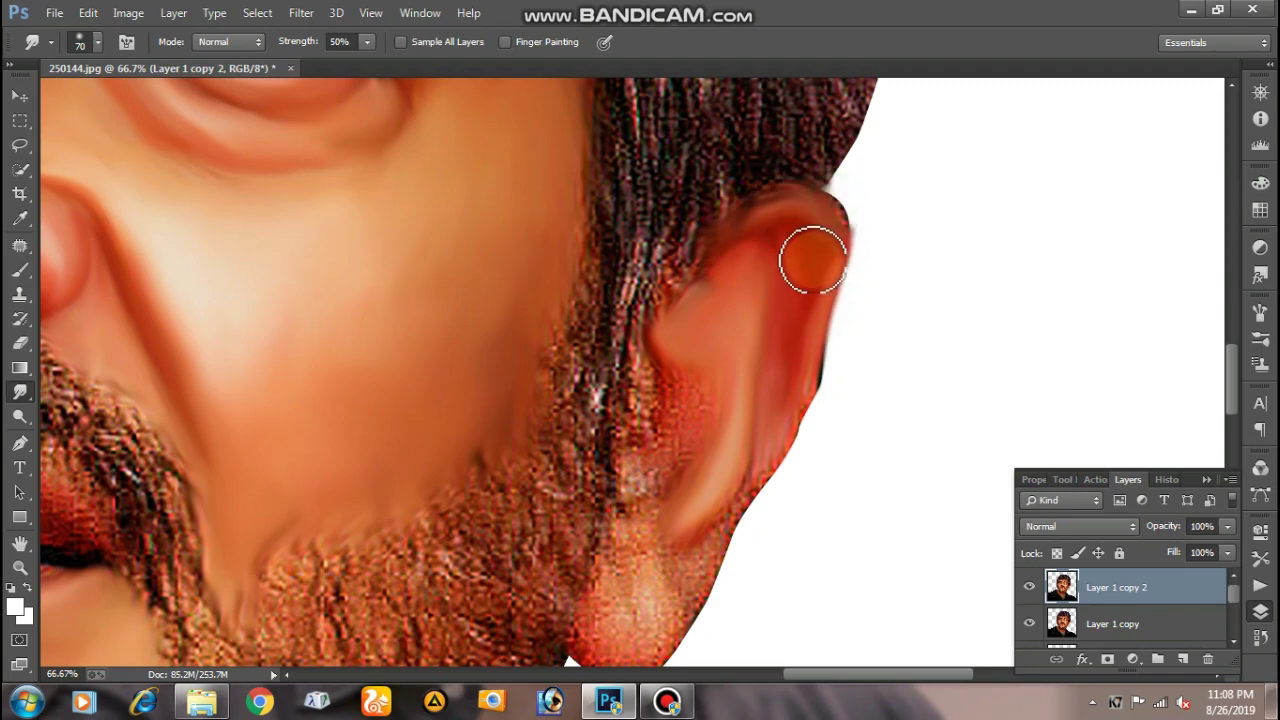
# Hide the Layer 1 copy layer and bring the earlobe and jaw into view
pyautogui.click(1029, 623)
pyautogui.scroll(-1, 1236, 612)
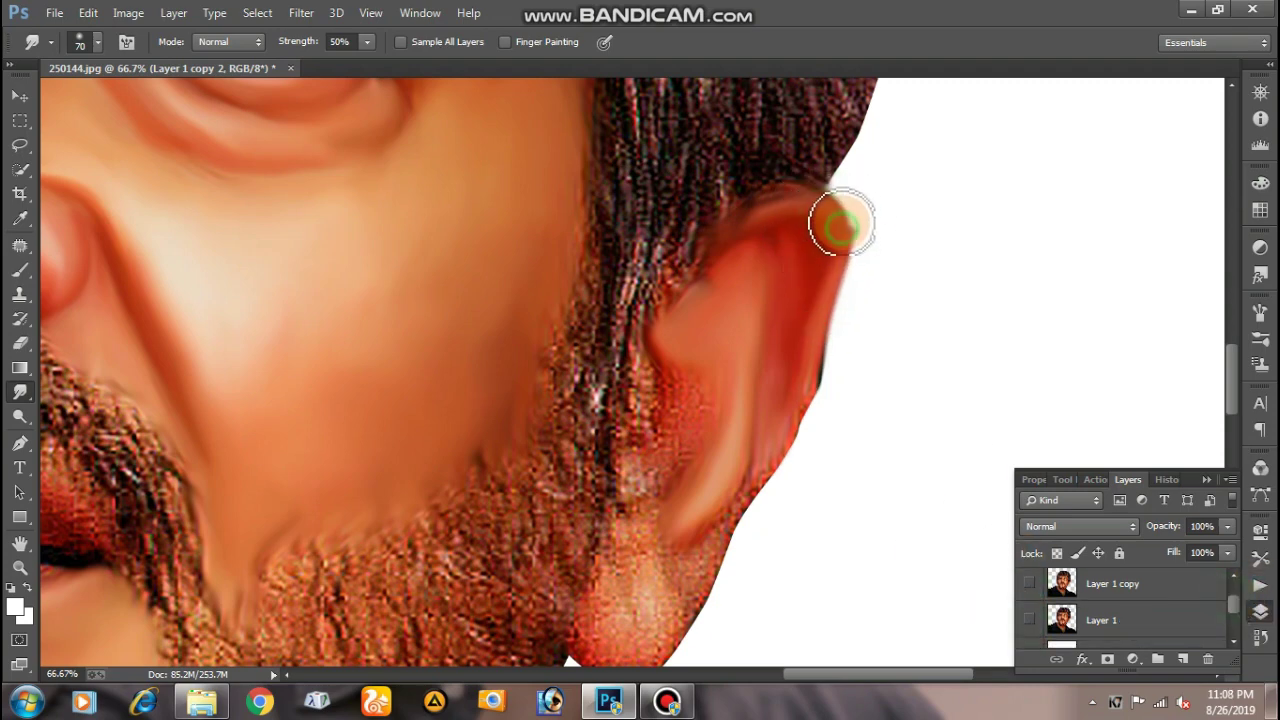
pyautogui.moveTo(814, 363); pyautogui.dragTo(829, 229)
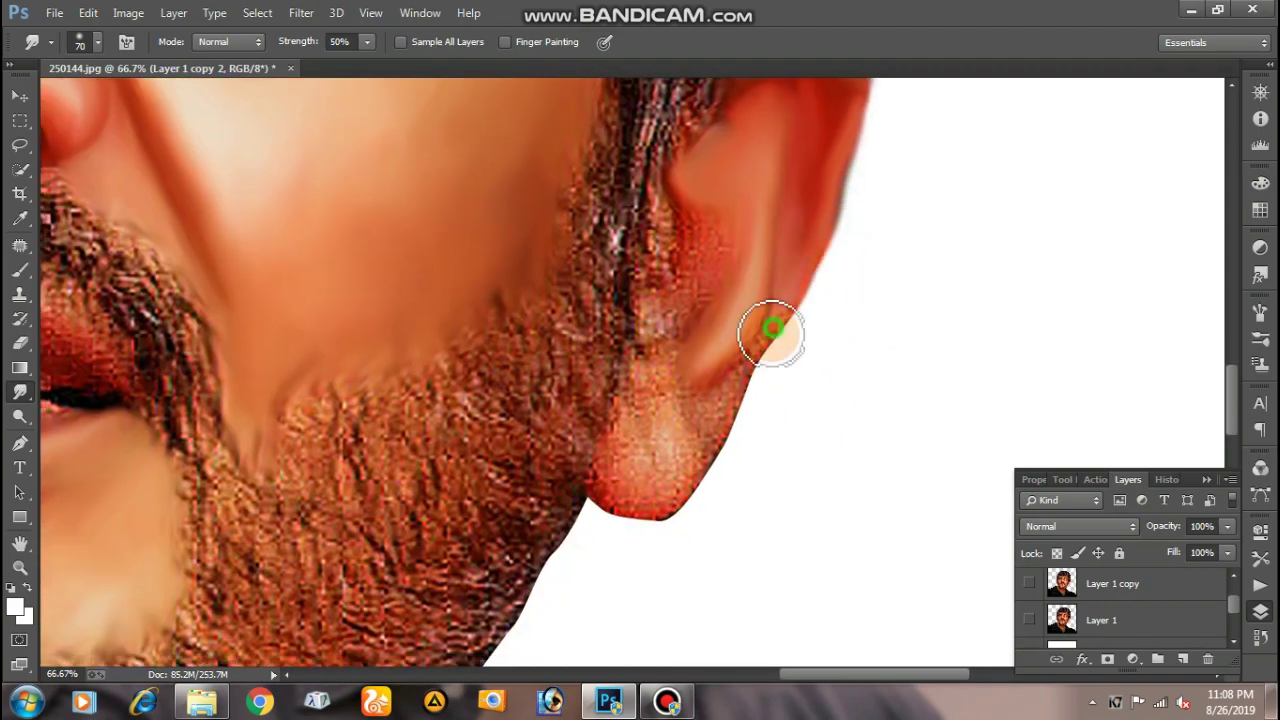
# Smudge the earlobe edge down toward the jaw
pyautogui.moveTo(758, 360); pyautogui.dragTo(611, 491)
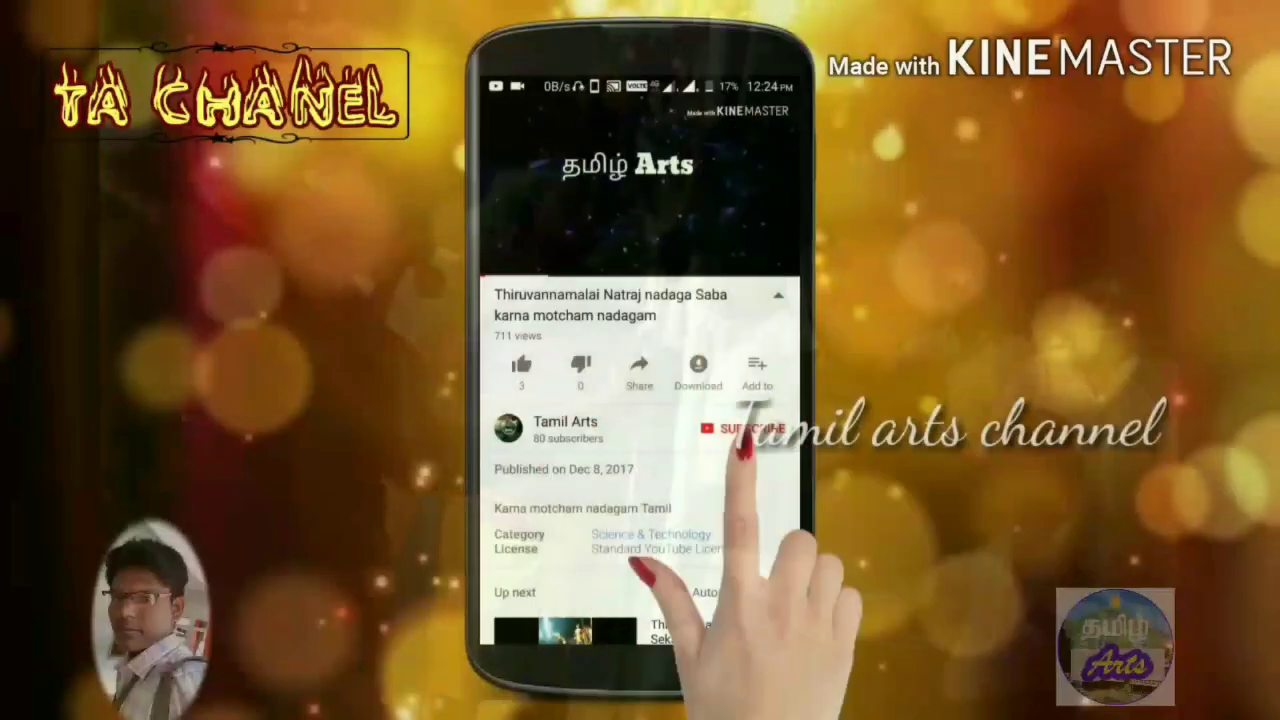